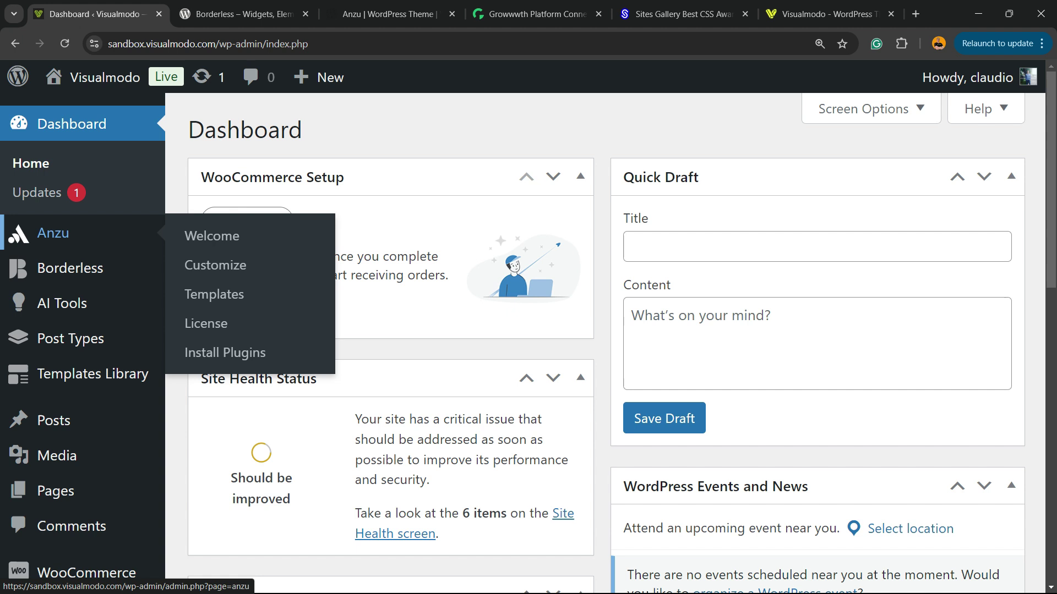
Step: Open the page for adding a new plugin to the site
scroll(61, 110, "down", 5)
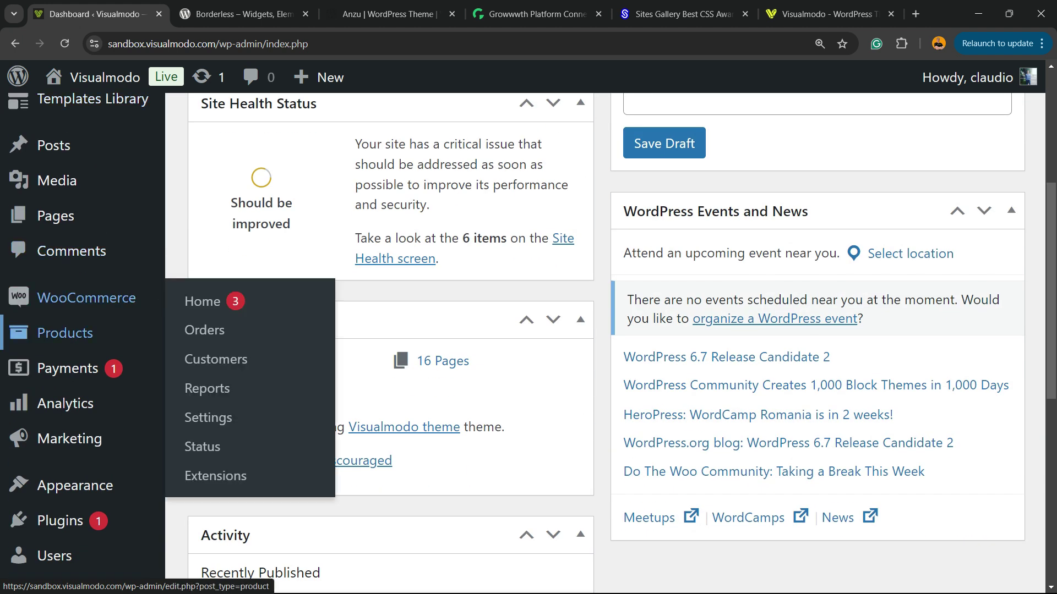
scroll(66, 398, "down", 3)
mouse_move(63, 422)
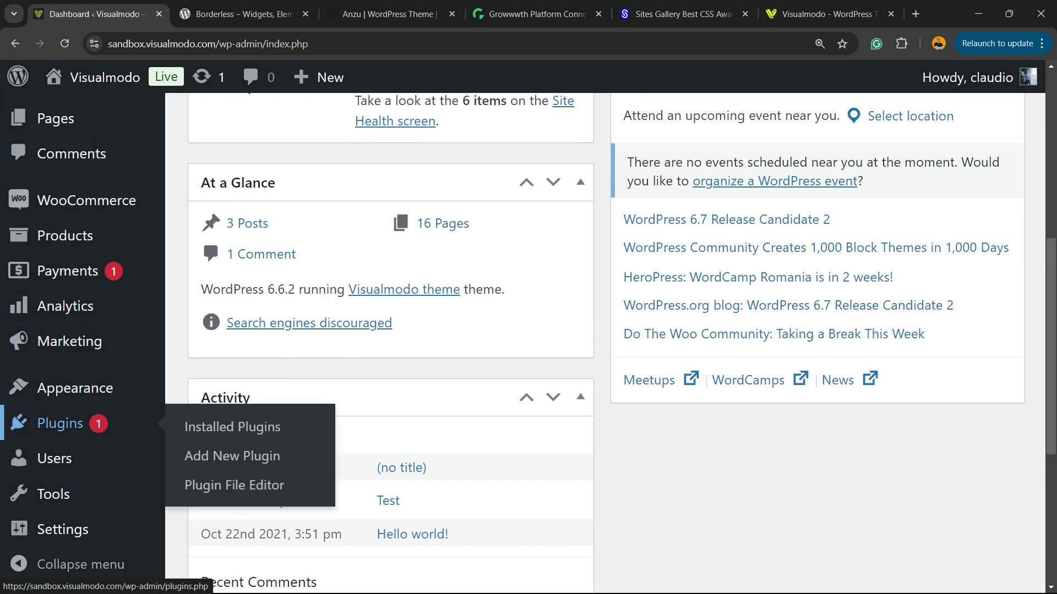
left_click(184, 451)
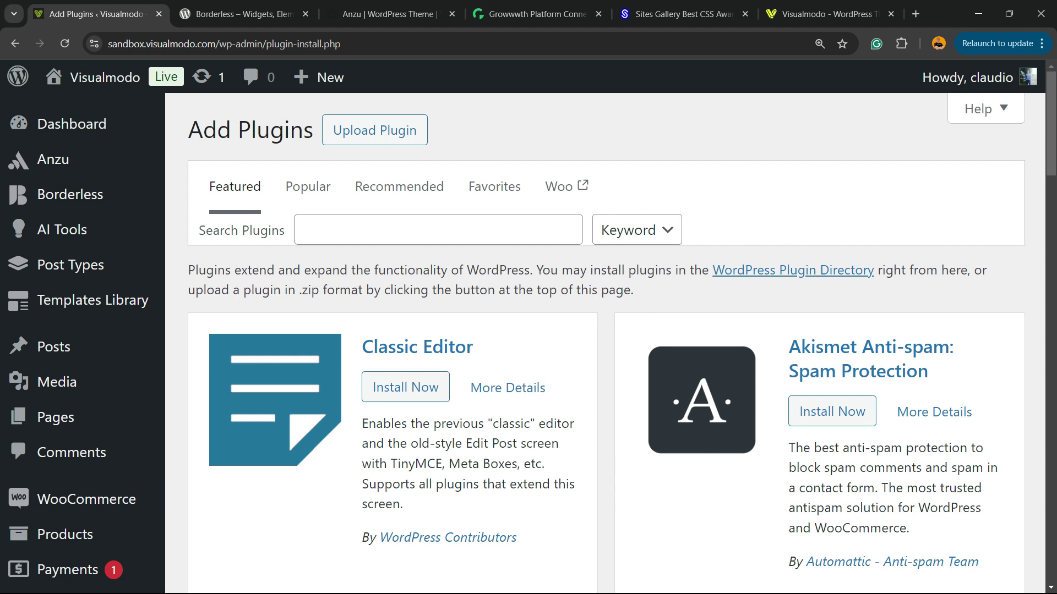
Step: Search the plugin directory for "Yoast"
key("ctrl+minus")
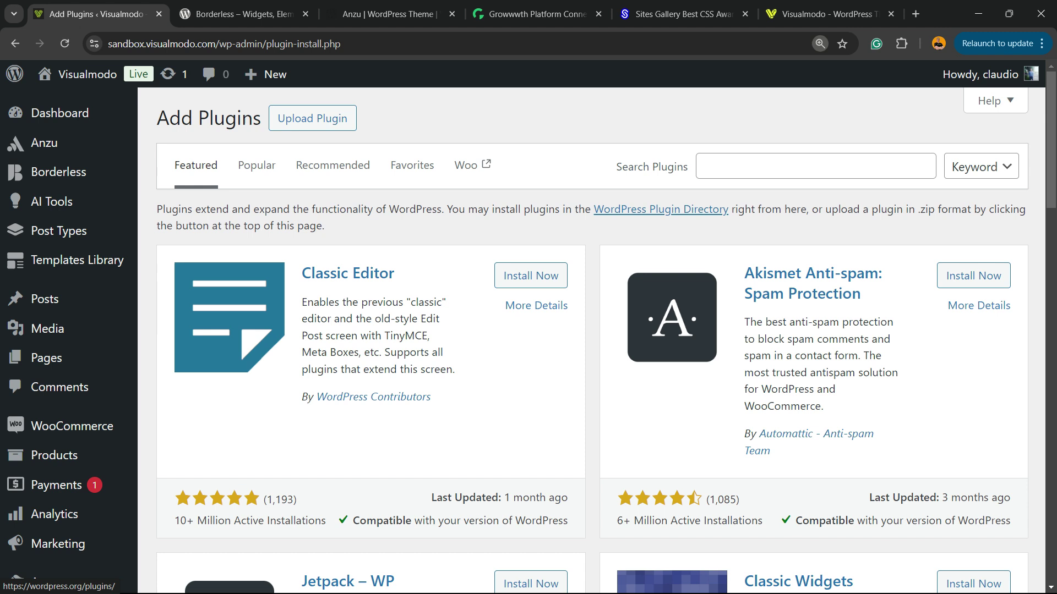
left_click_drag(622, 167, 653, 167)
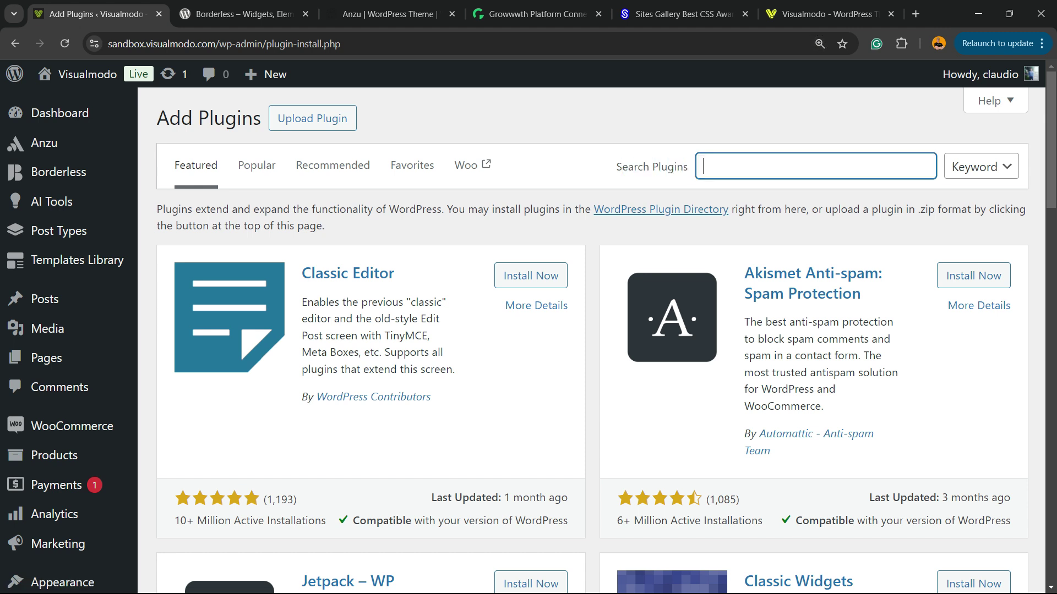
triple_click(651, 167)
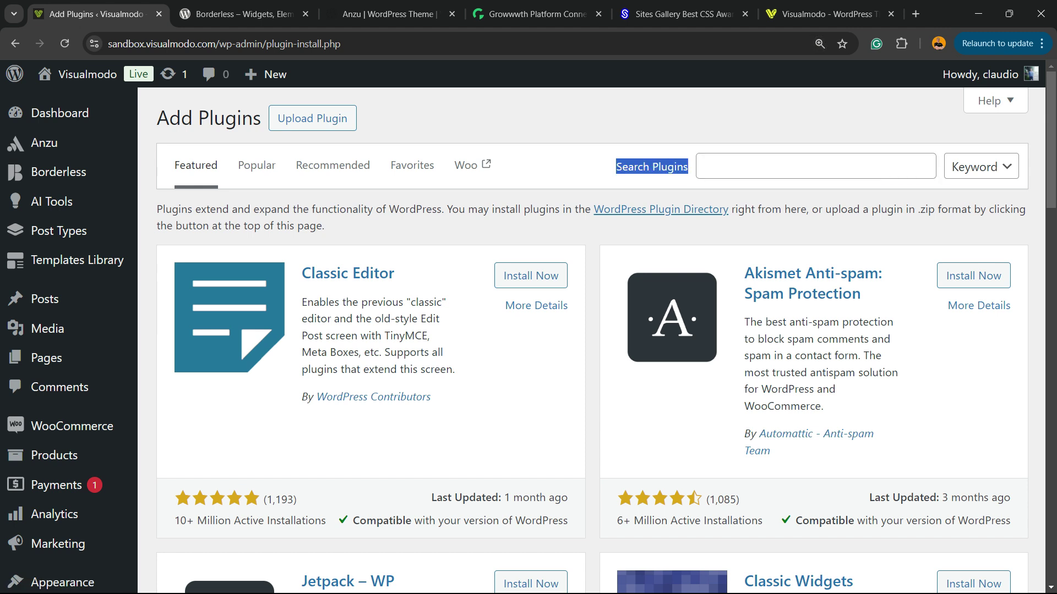
left_click(600, 167)
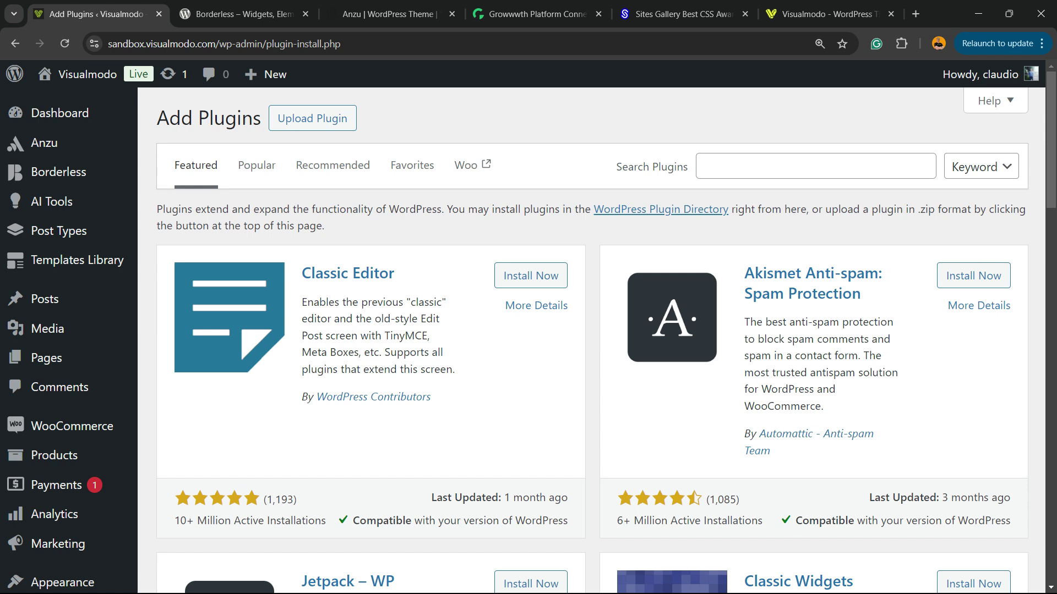
left_click(816, 166)
type("Yoast")
key("Return")
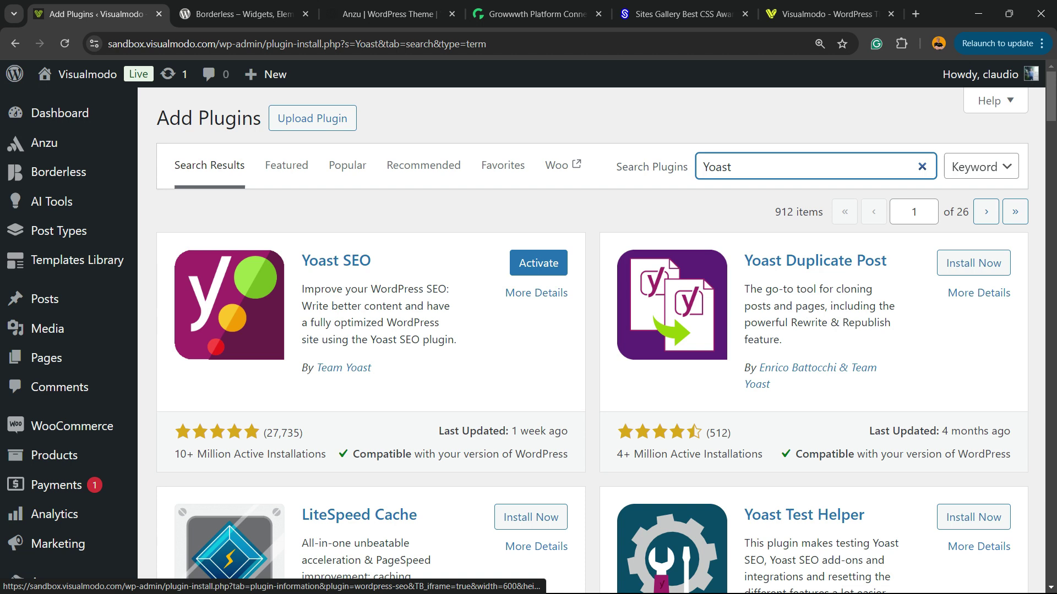
Step: Activate the Yoast SEO plugin from the search results
left_click_drag(372, 367, 315, 368)
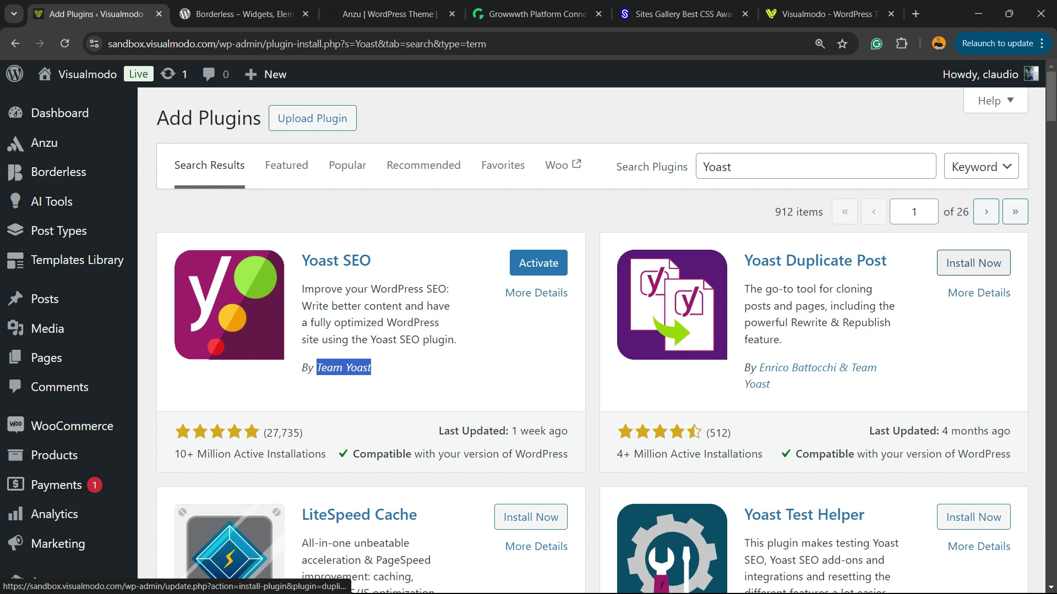
left_click_drag(1016, 264, 943, 264)
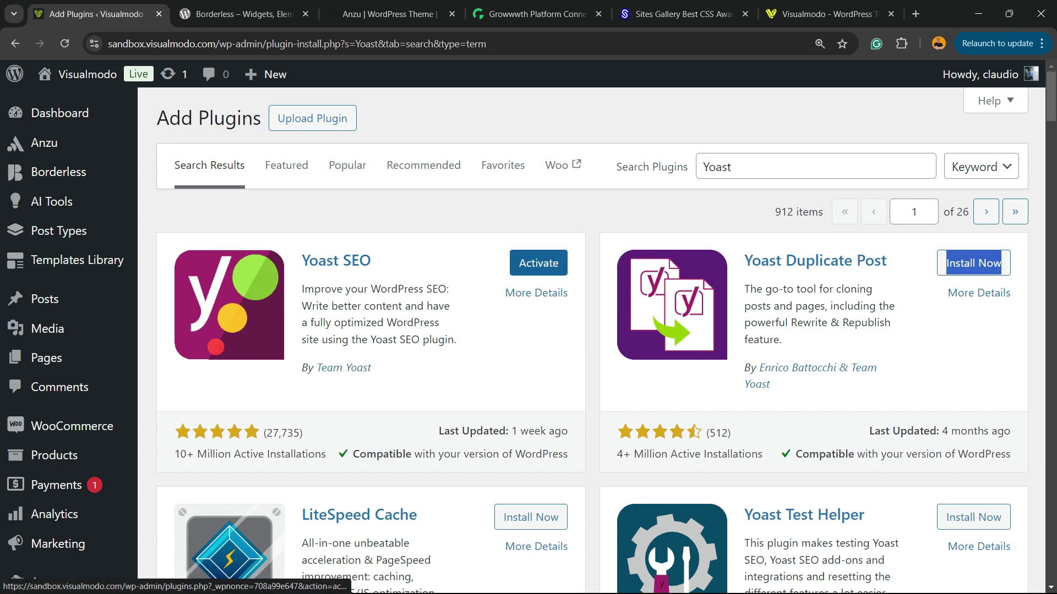
left_click(538, 263)
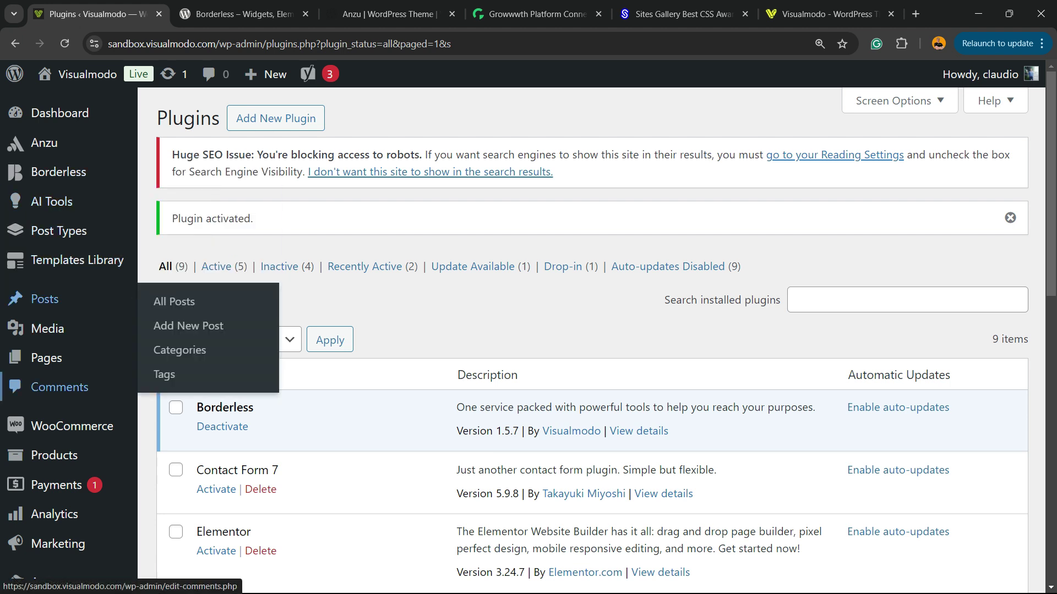
Step: Open the Happy Ninja T-Shirt product for editing from the store's list of all products
left_click(55, 455)
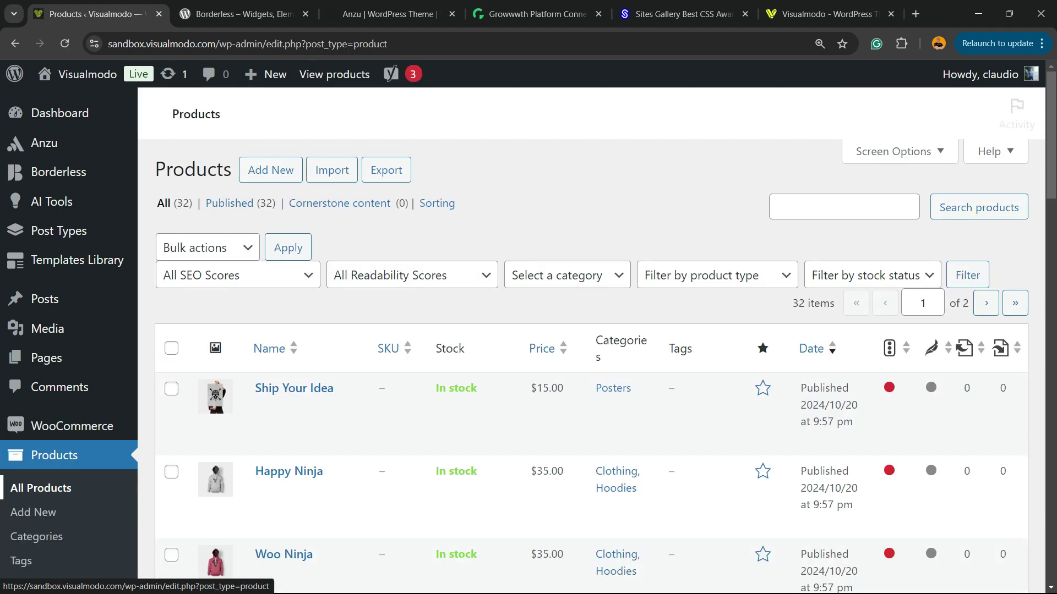
scroll(550, 330, "down", 7)
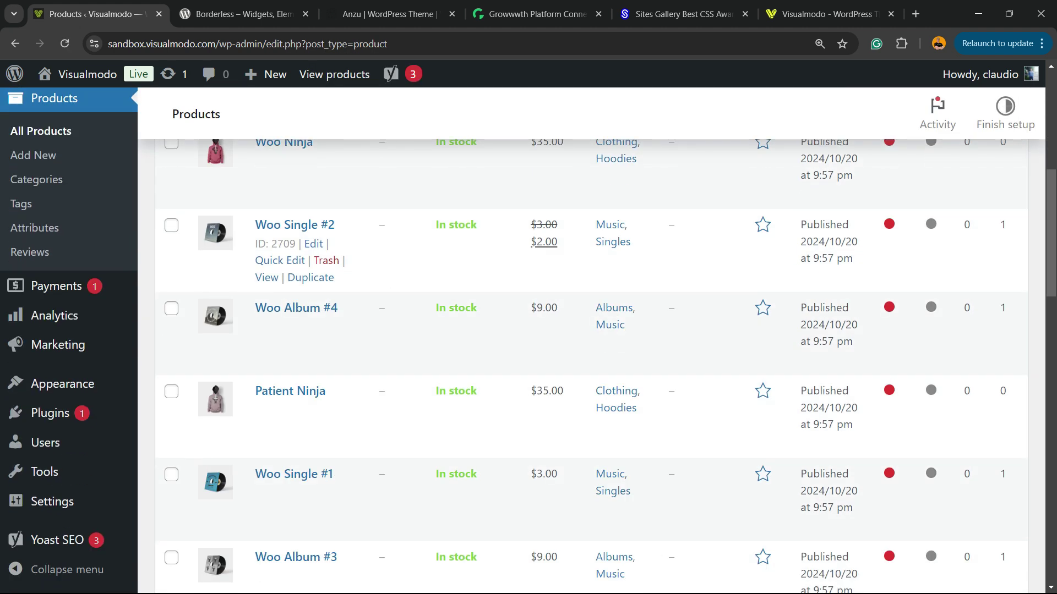
scroll(550, 331, "down", 6)
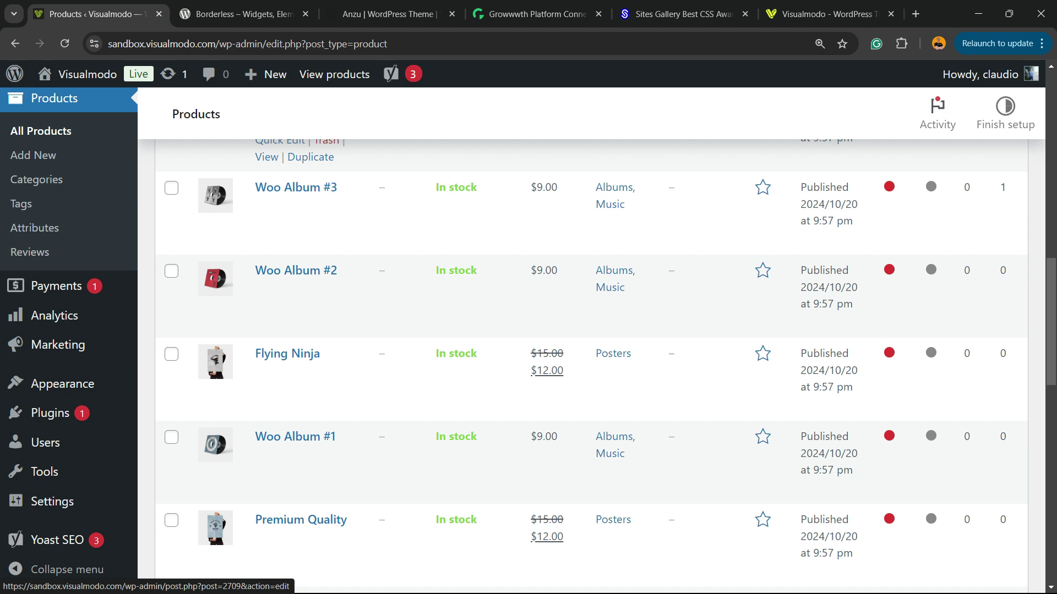
scroll(550, 330, "down", 5)
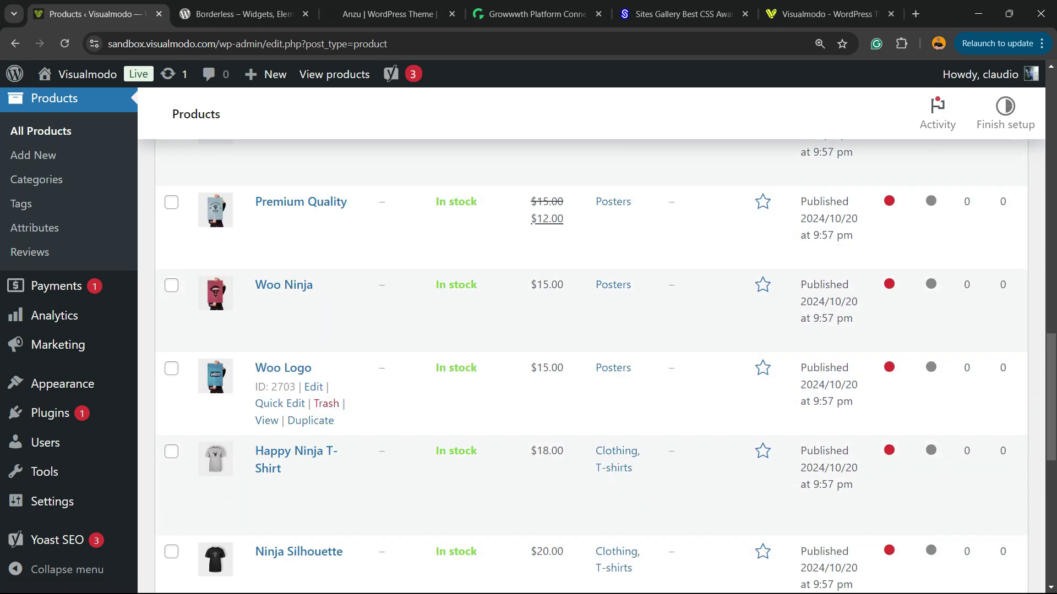
left_click(295, 459)
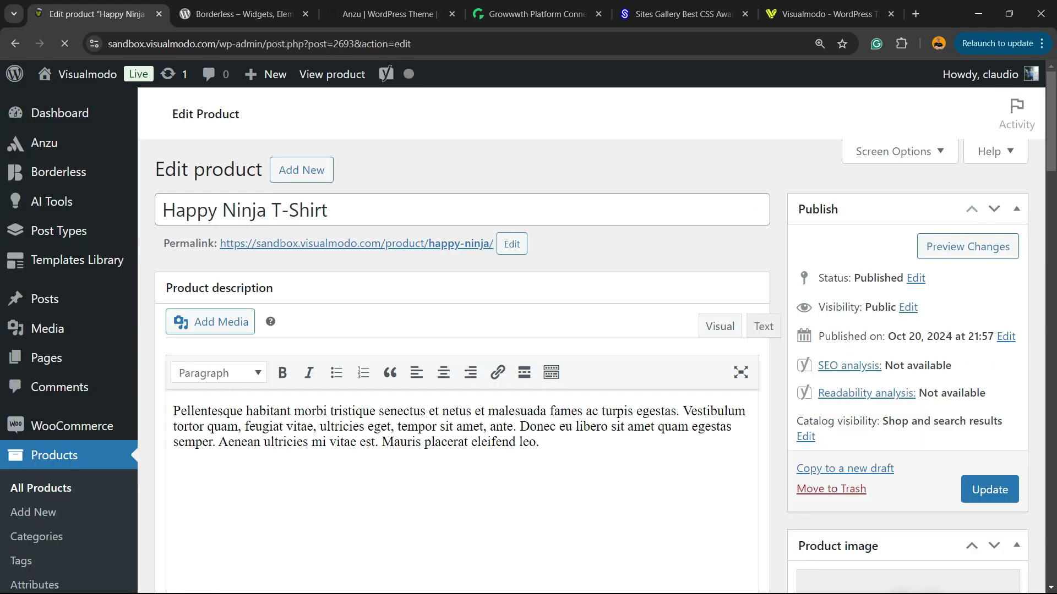
Step: Enlarge the product edit page and dismiss the notice about the differing browser backup
key("ctrl+plus")
key("ctrl+plus")
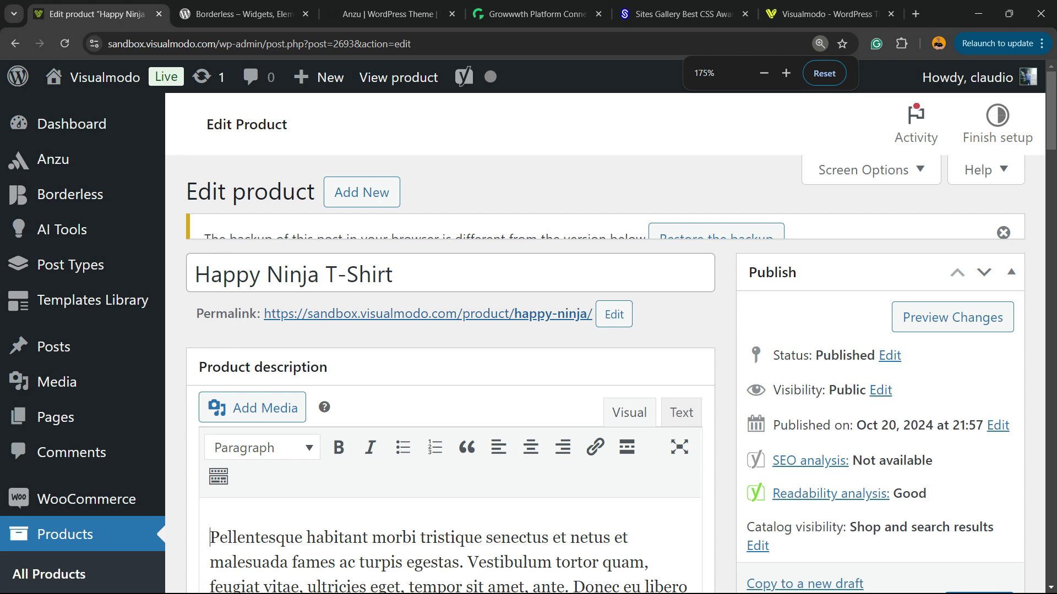
key("ctrl+minus")
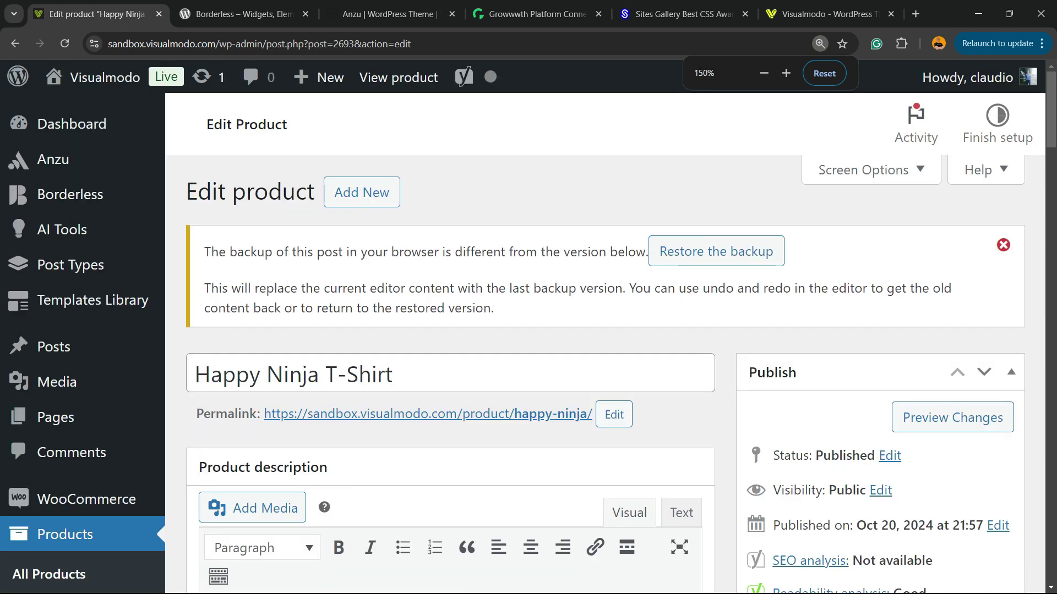
left_click(1003, 245)
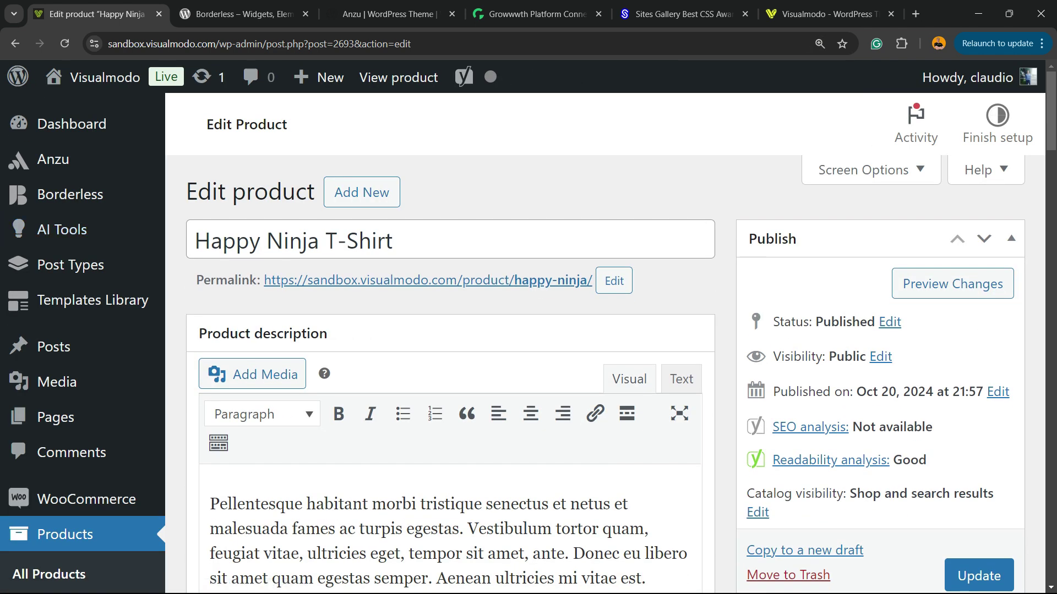
Step: Copy the product title "Happy Ninja T-Shirt" from the product edit page
scroll(679, 407, "down", 5)
scroll(679, 404, "down", 2)
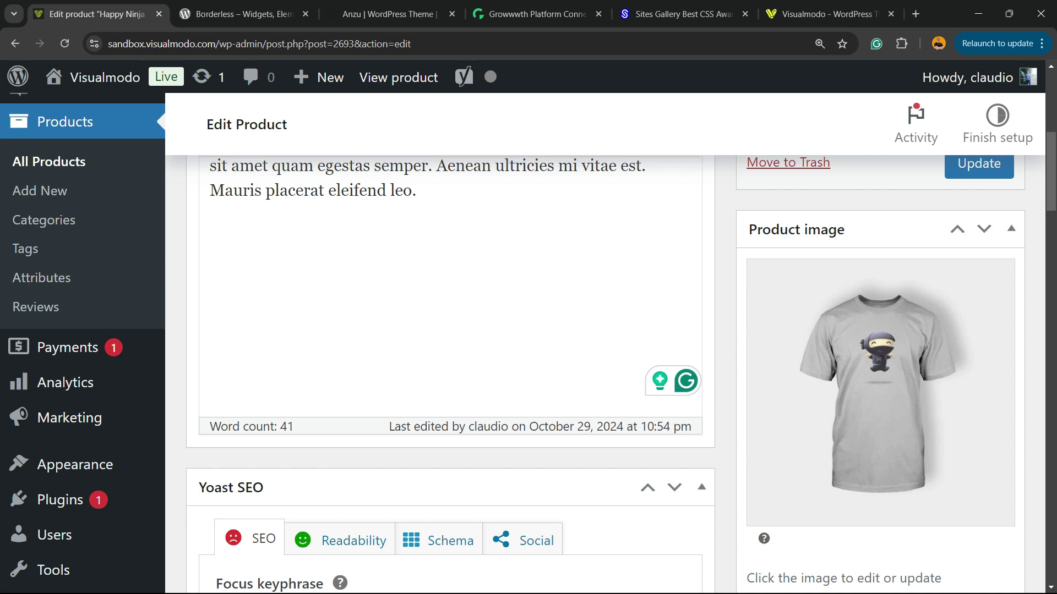
scroll(679, 404, "up", 7)
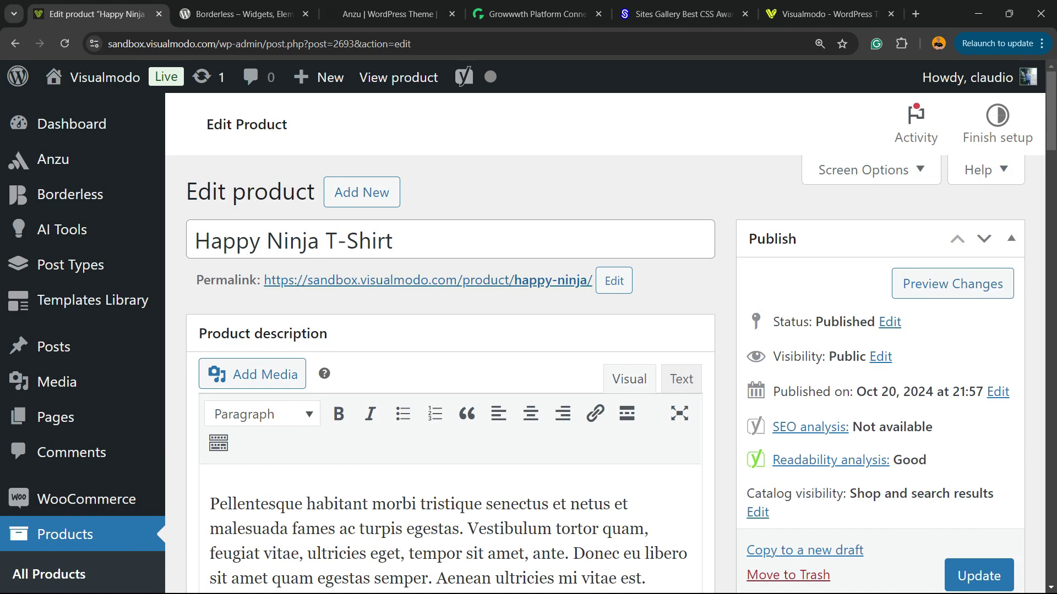
triple_click(370, 241)
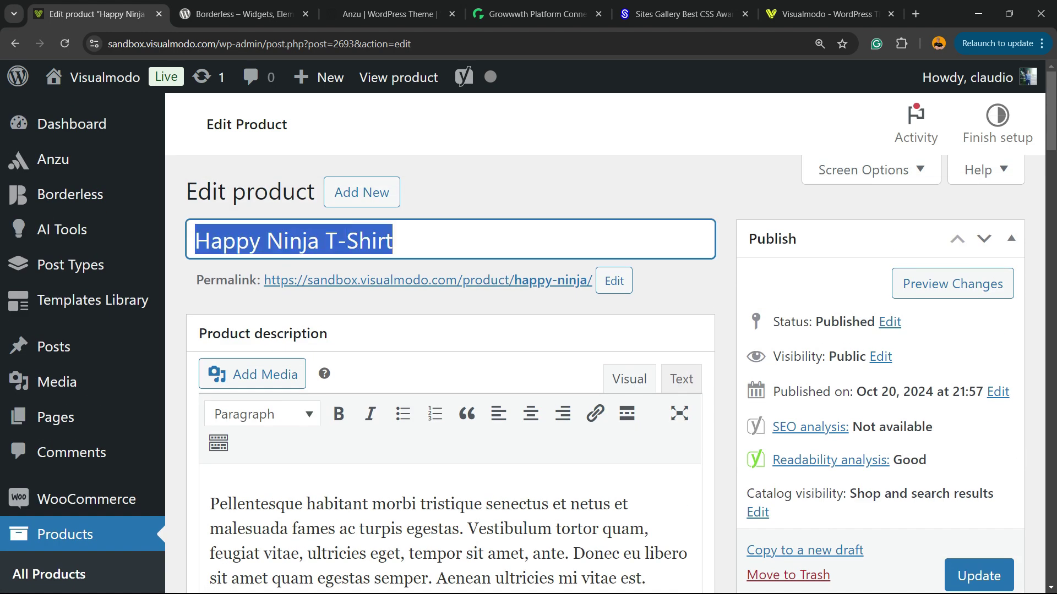
triple_click(370, 241)
key("ctrl+c")
Step: Open the product's permalink slug for editing and close it again
mouse_move(592, 281)
left_mouse_down()
mouse_move(510, 281)
mouse_move(591, 280)
left_mouse_up()
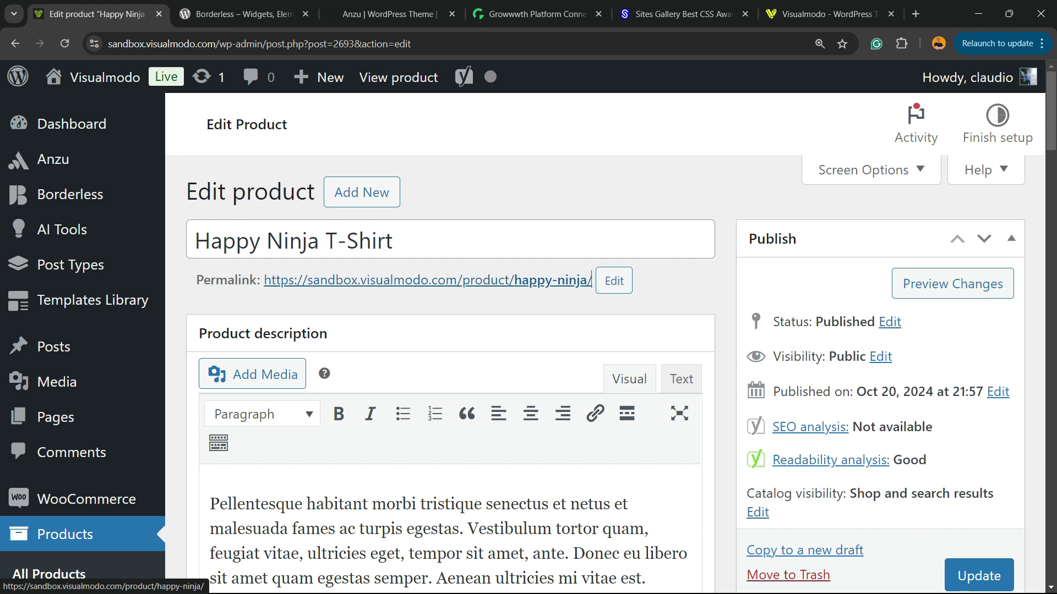
left_click(613, 281)
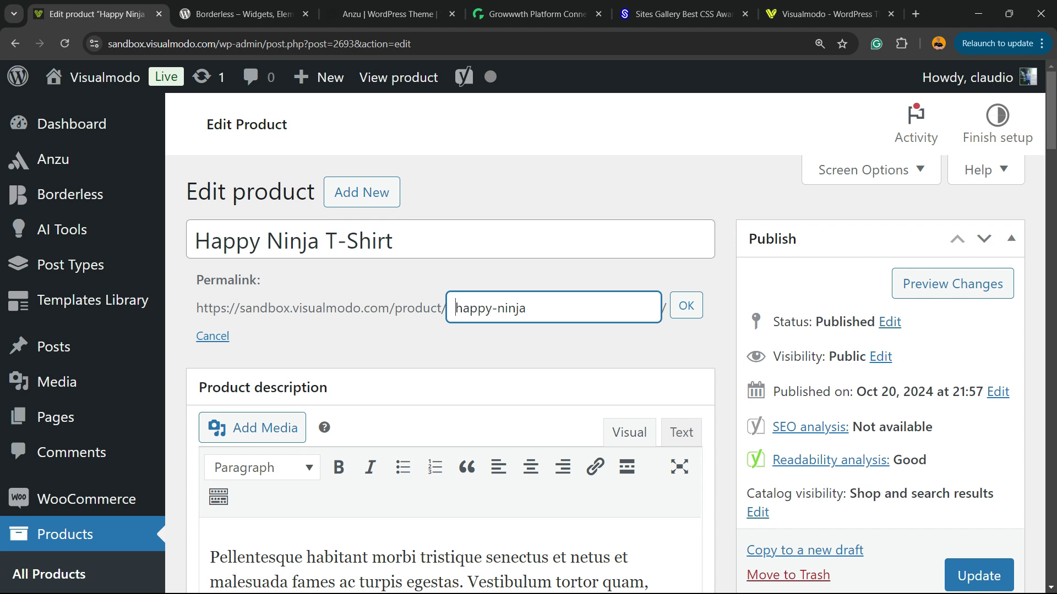
key("Return")
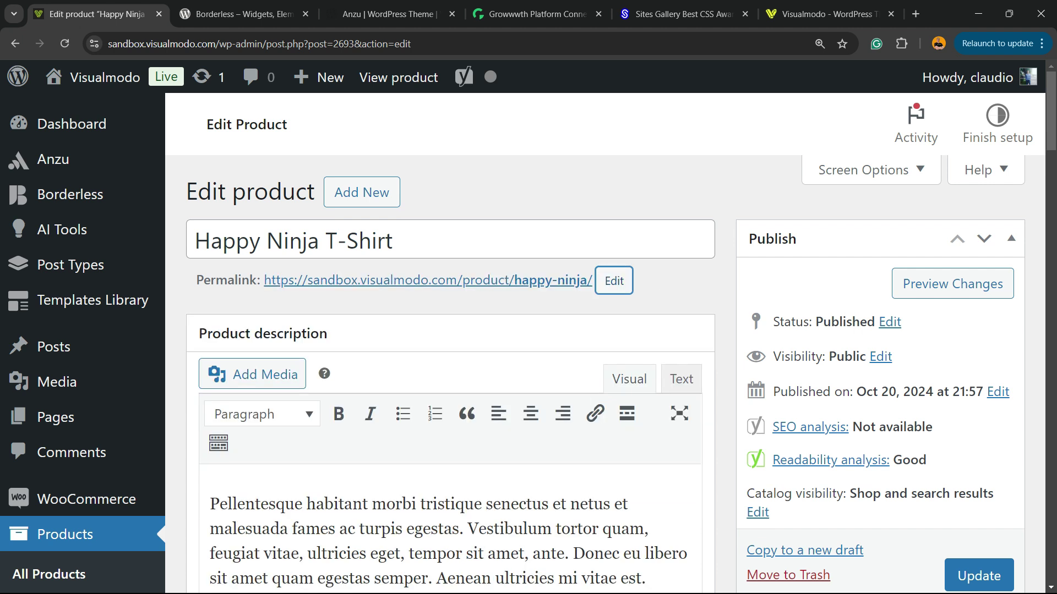
Step: Examine the product's description, Yoast SEO, product data and short description sections on the edit page
scroll(450, 385, "down", 3)
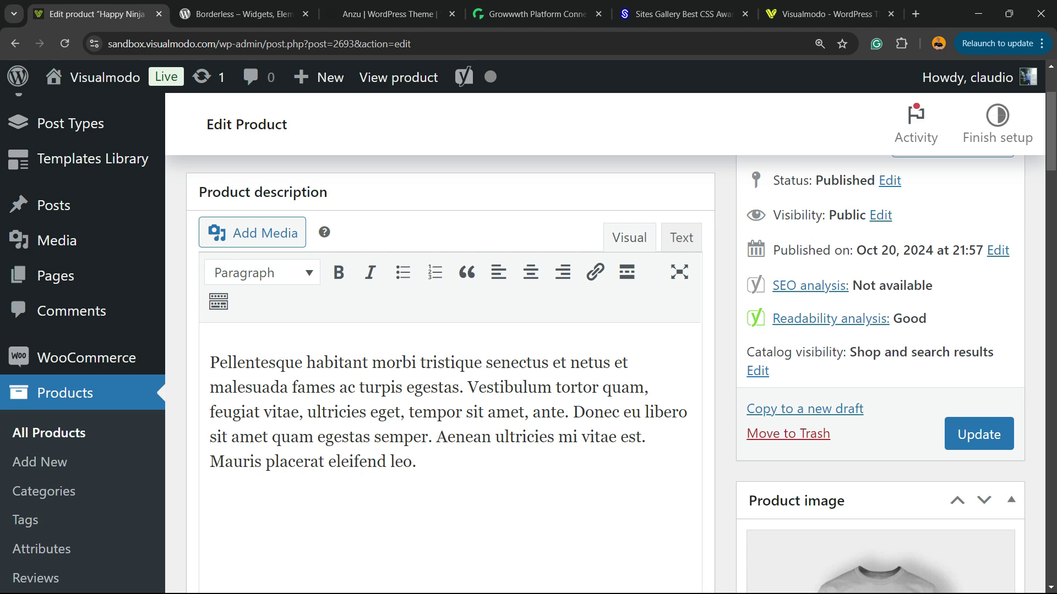
scroll(678, 269, "up", 3)
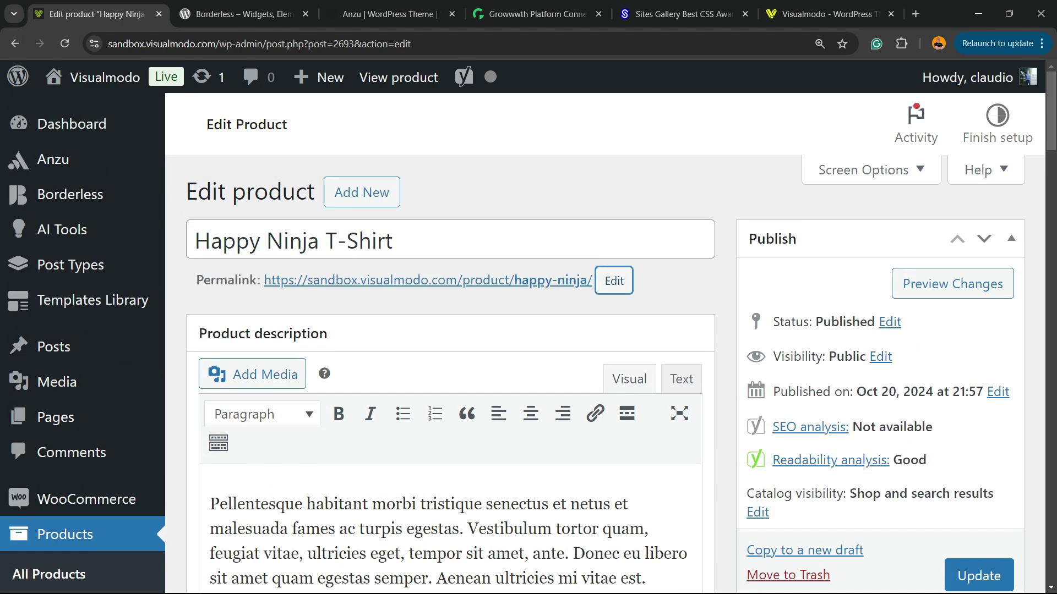
scroll(450, 358, "down", 20)
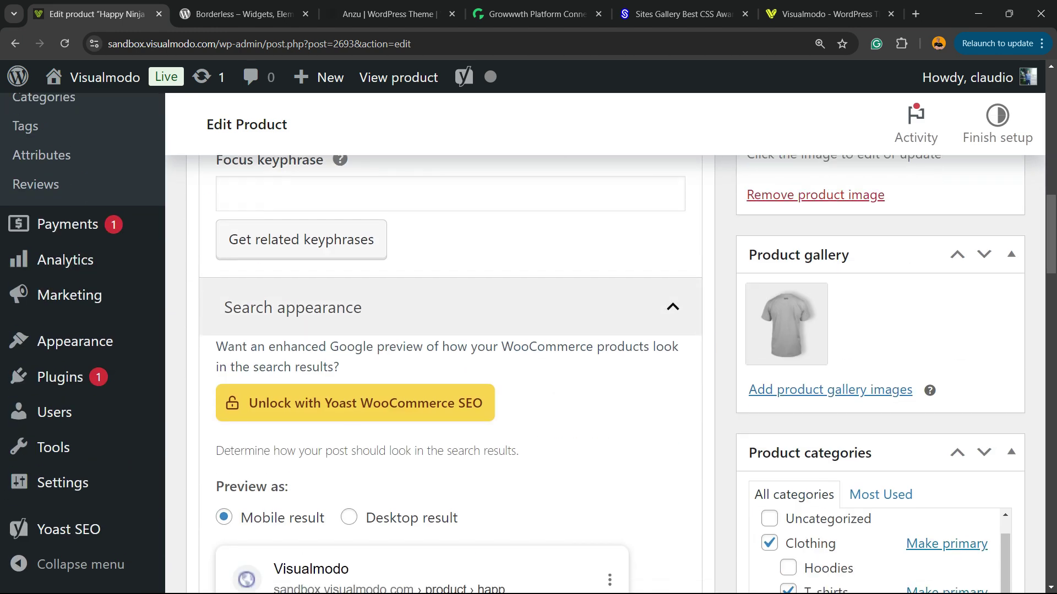
scroll(451, 374, "down", 20)
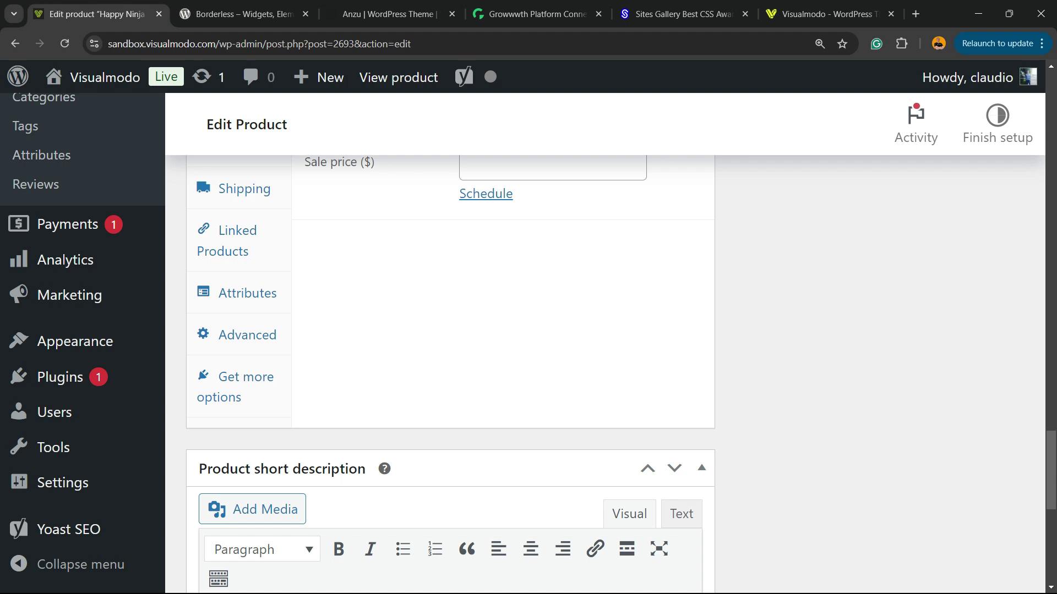
scroll(450, 357, "up", 3)
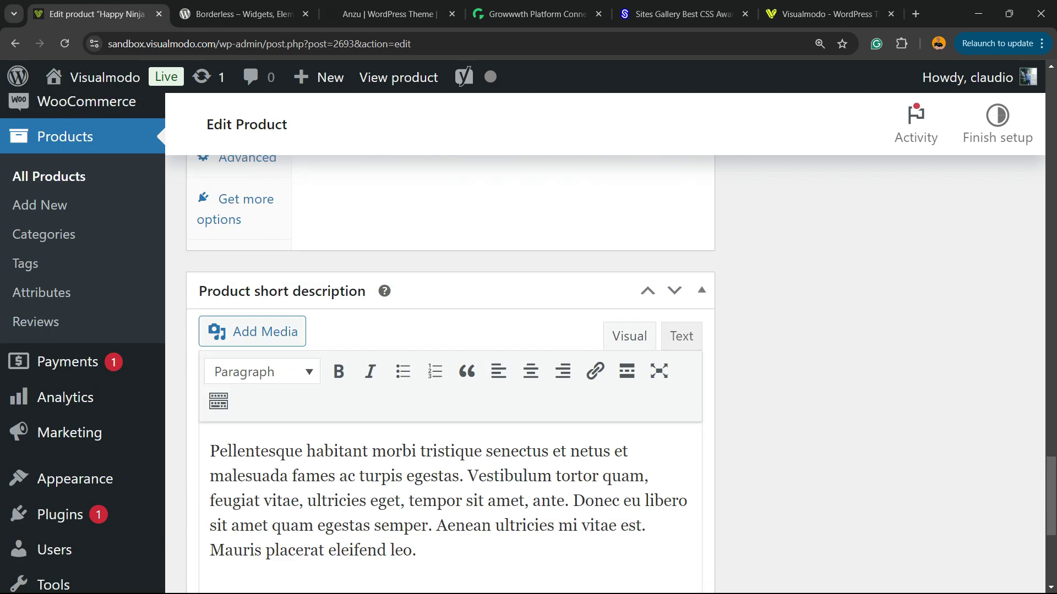
scroll(658, 364, "up", 15)
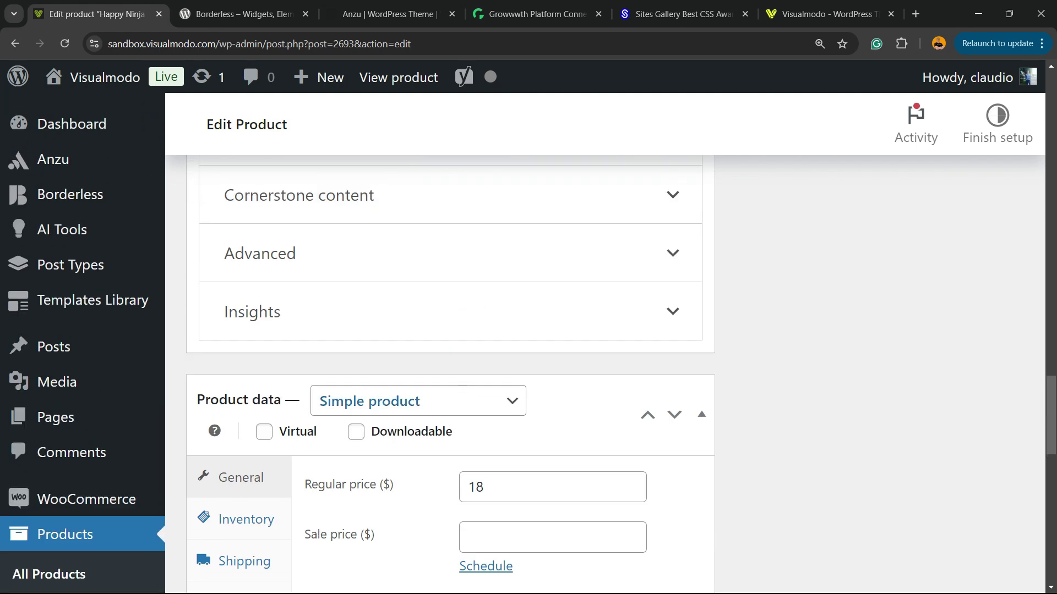
scroll(619, 374, "up", 10)
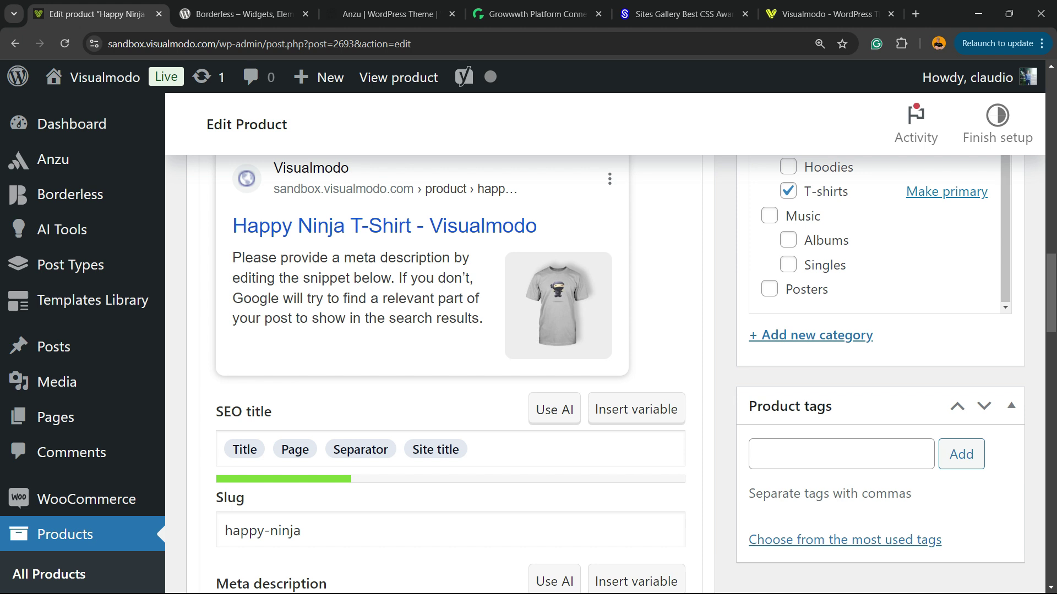
scroll(301, 388, "up", 5)
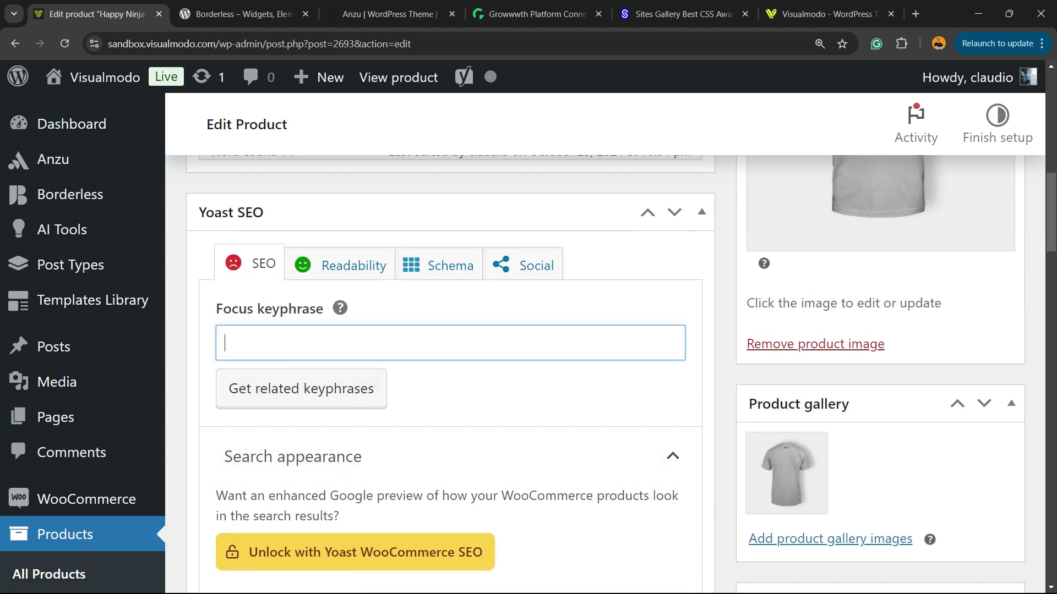
Step: Set the product's Yoast SEO focus keyphrase to "Happy Ninja T-Shirt"
triple_click(265, 308)
left_click(308, 343)
key("ctrl+v")
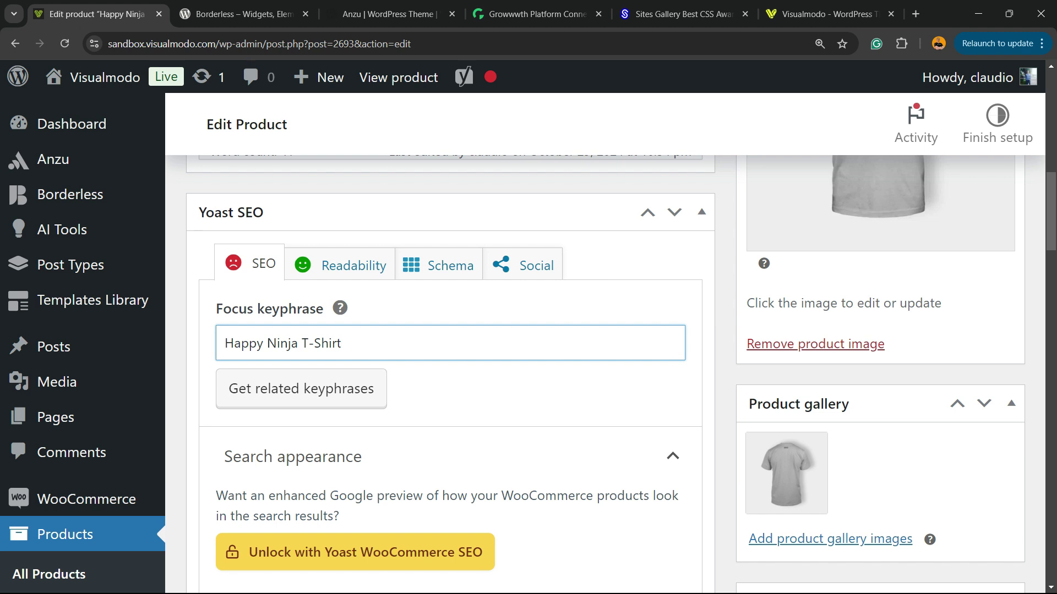
scroll(528, 331, "down", 8)
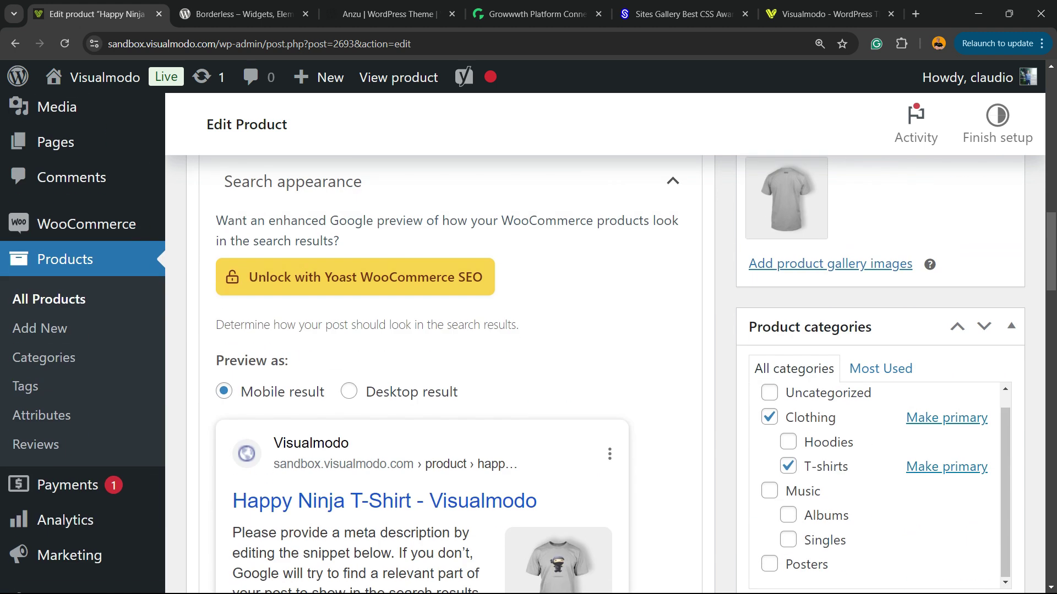
Step: Expand the Yoast SEO analysis and examine its problems, improvements and good results
scroll(528, 341, "down", 11)
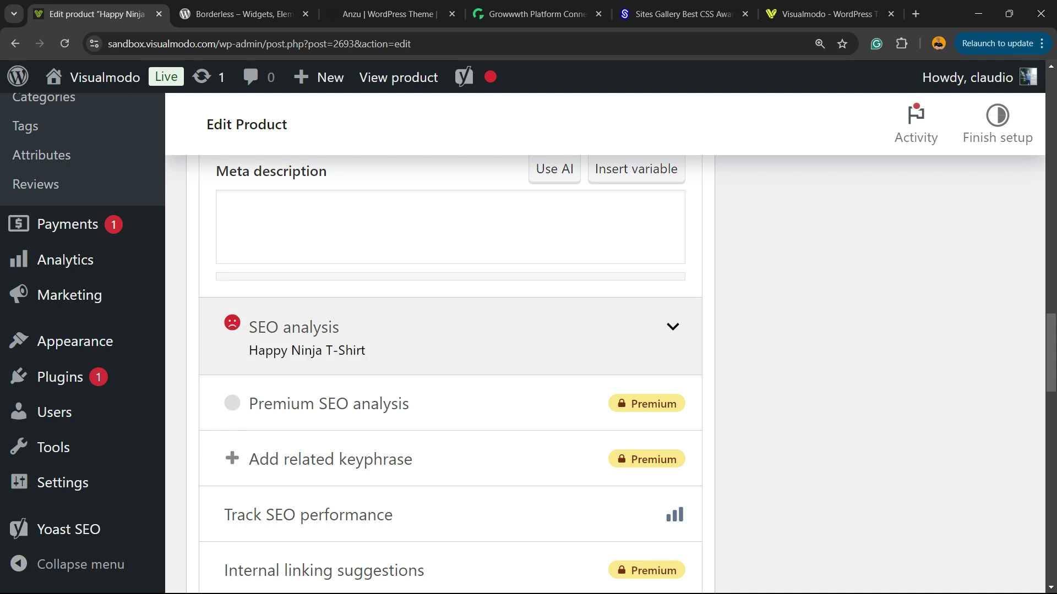
left_click(450, 337)
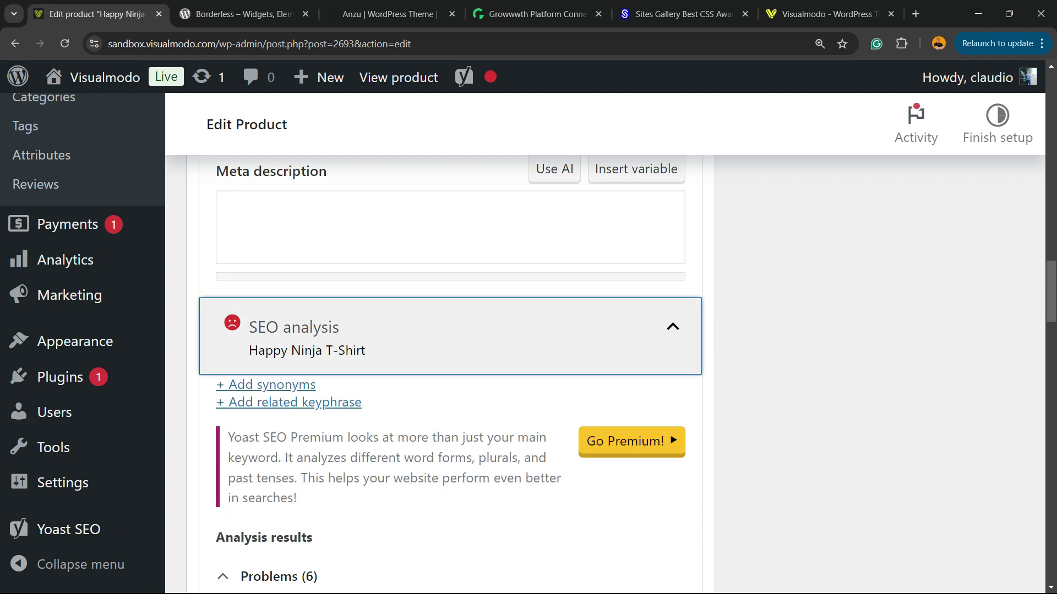
scroll(450, 374, "down", 5)
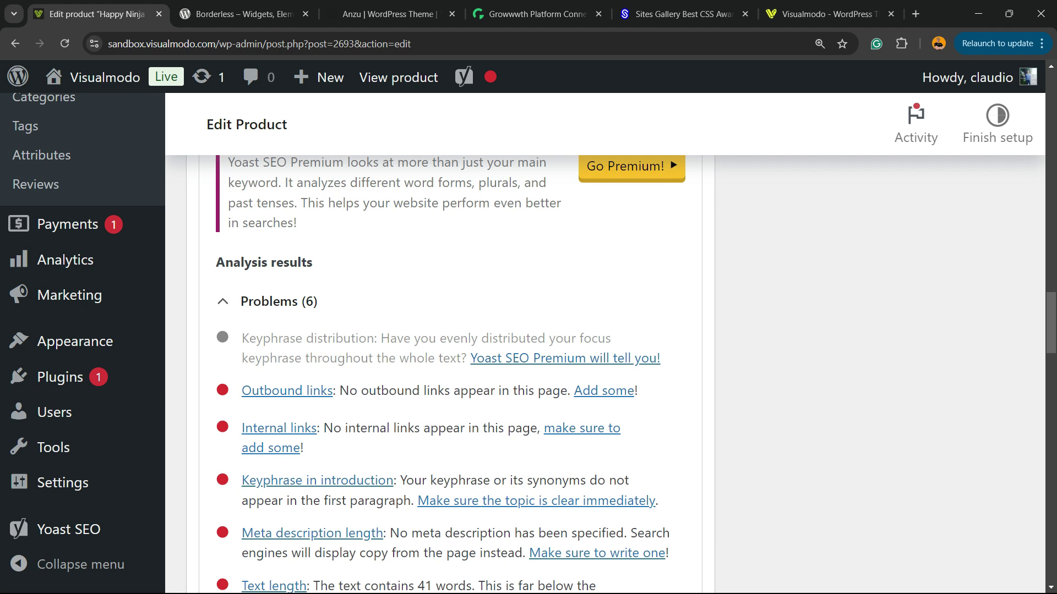
scroll(451, 374, "down", 1)
scroll(450, 374, "up", 1)
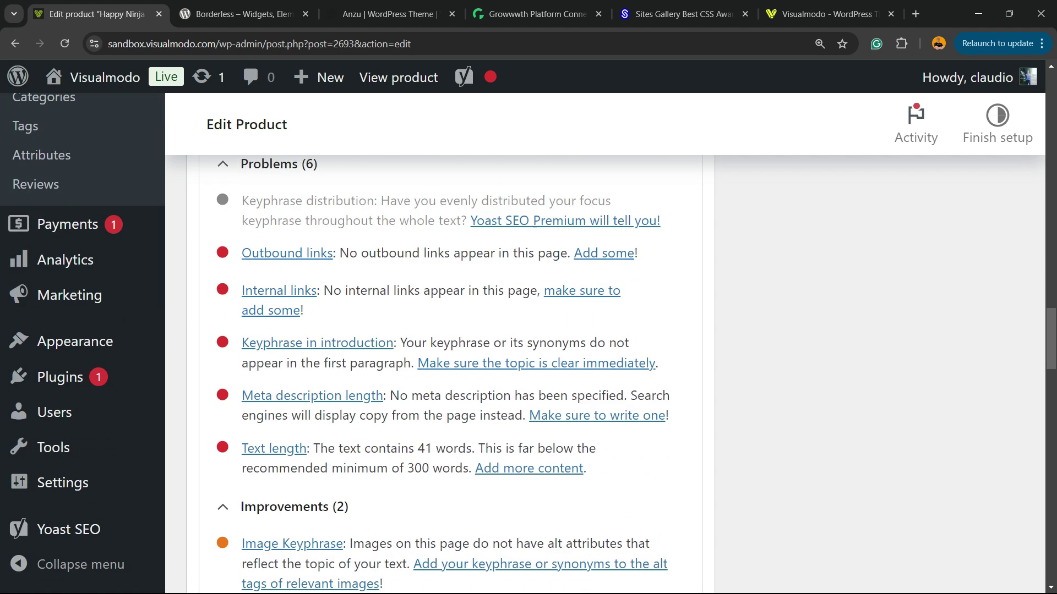
scroll(445, 369, "down", 3)
scroll(445, 374, "down", 3)
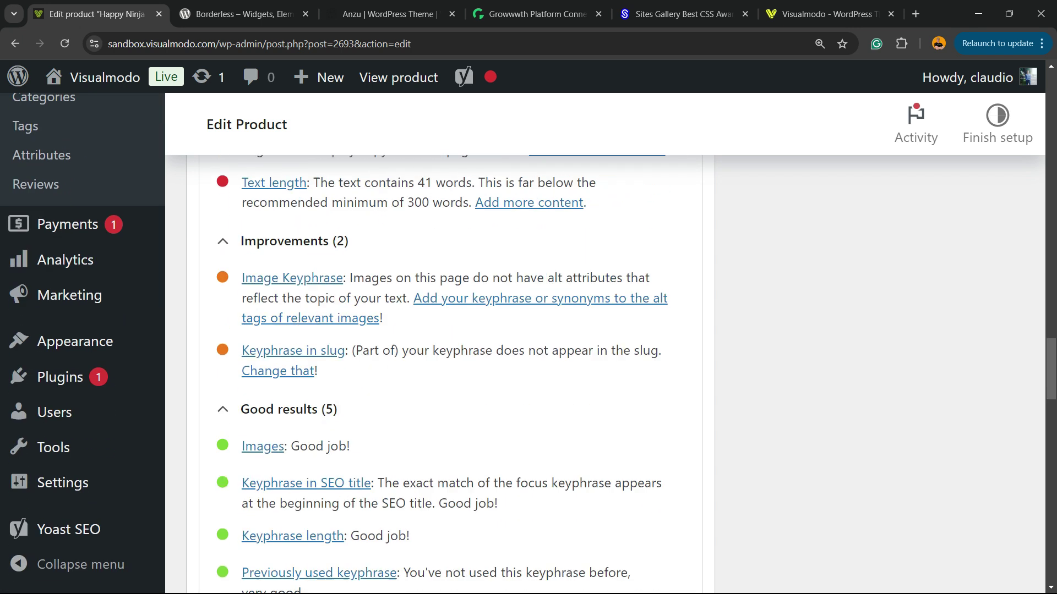
scroll(445, 375, "down", 3)
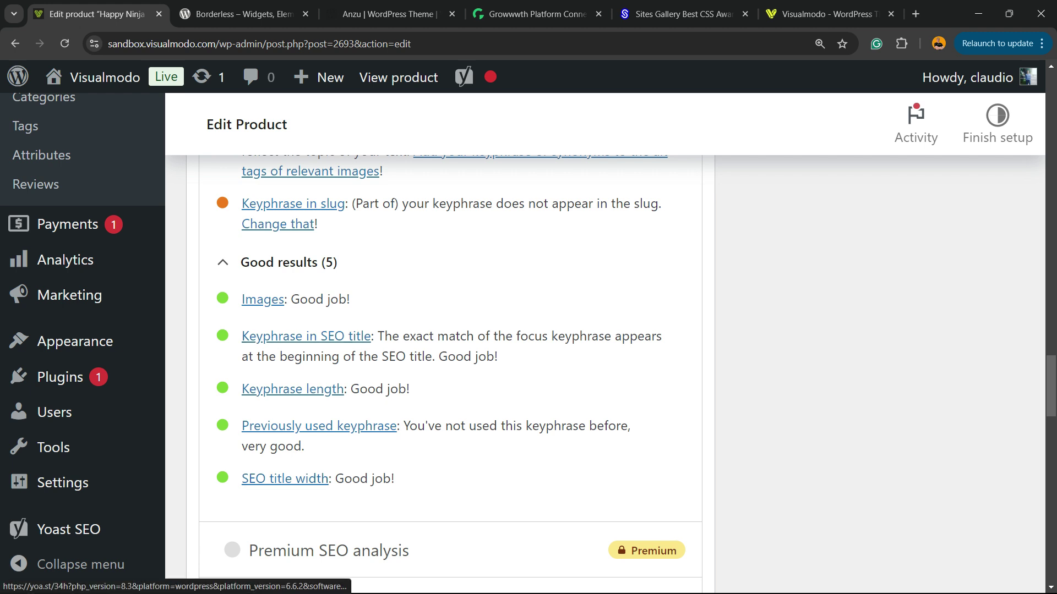
Step: Review the product's search appearance as a desktop result and switch the preview back to the mobile result
scroll(286, 479, "up", 3)
scroll(445, 374, "up", 10)
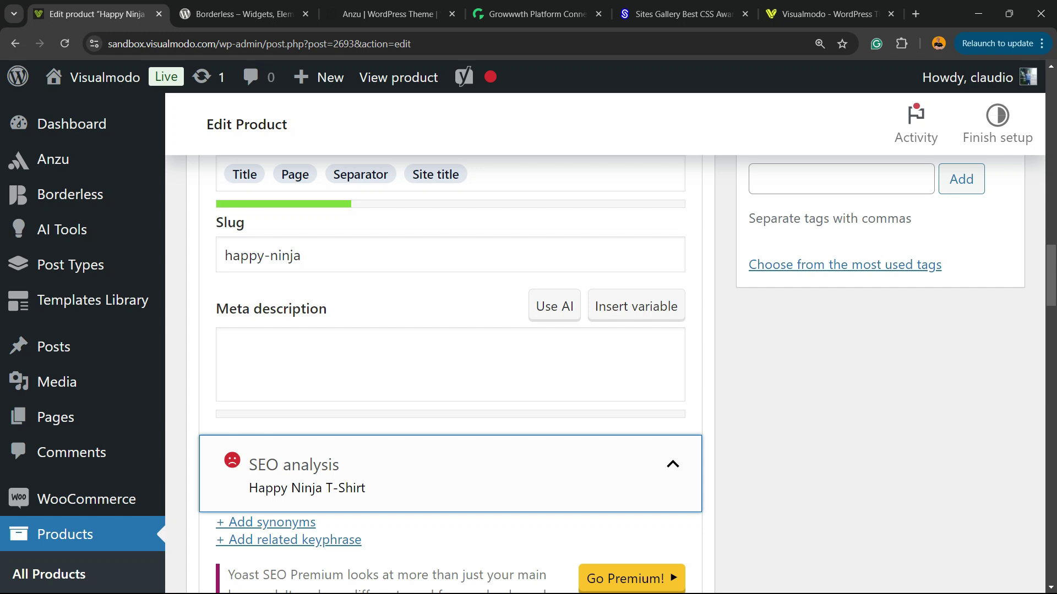
scroll(445, 374, "up", 3)
scroll(445, 374, "up", 3)
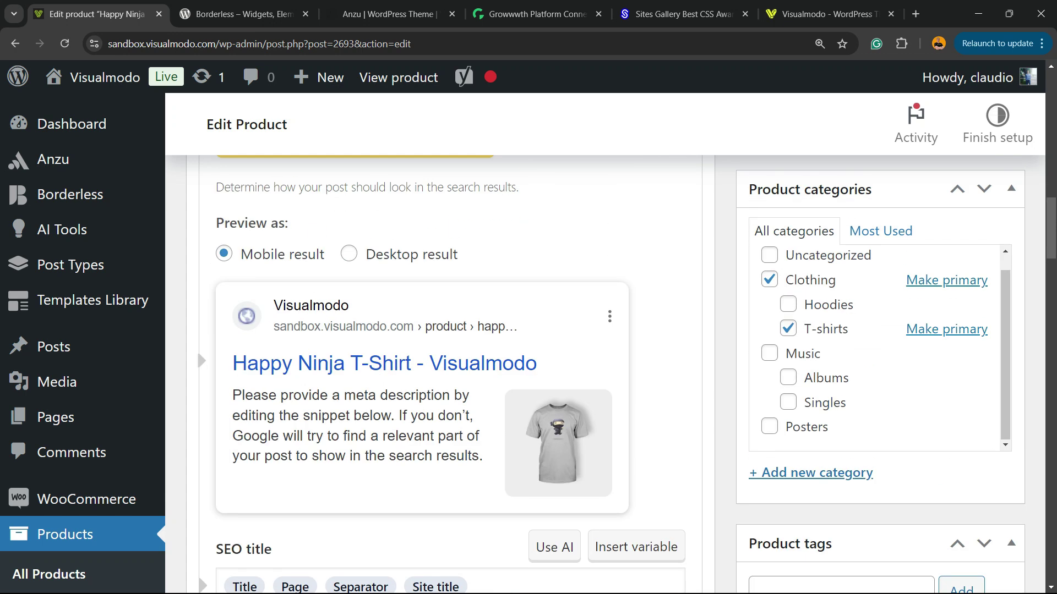
scroll(444, 374, "down", 15)
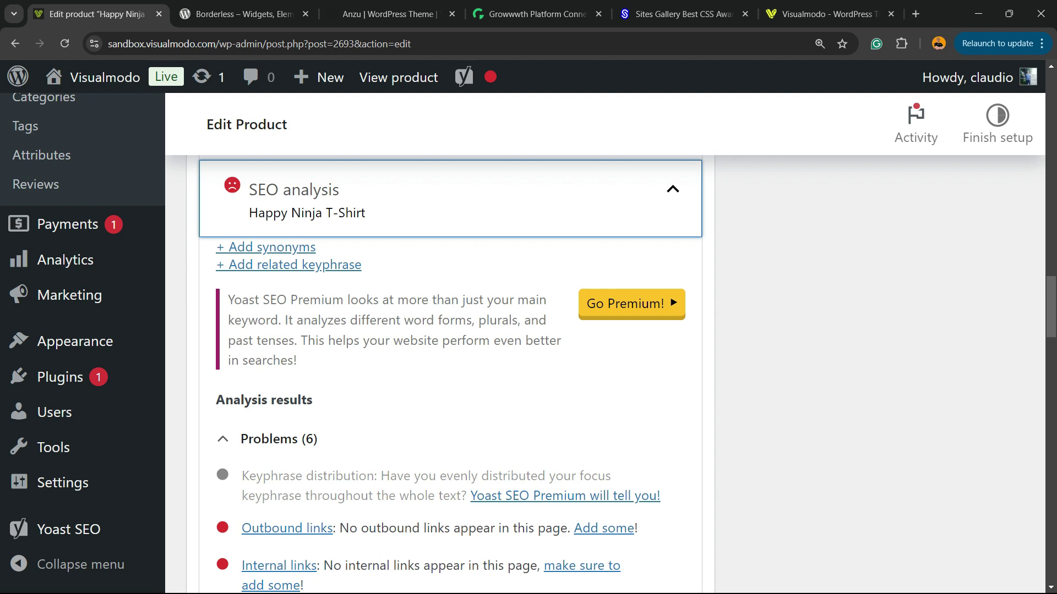
scroll(444, 375, "up", 16)
scroll(445, 374, "up", 1)
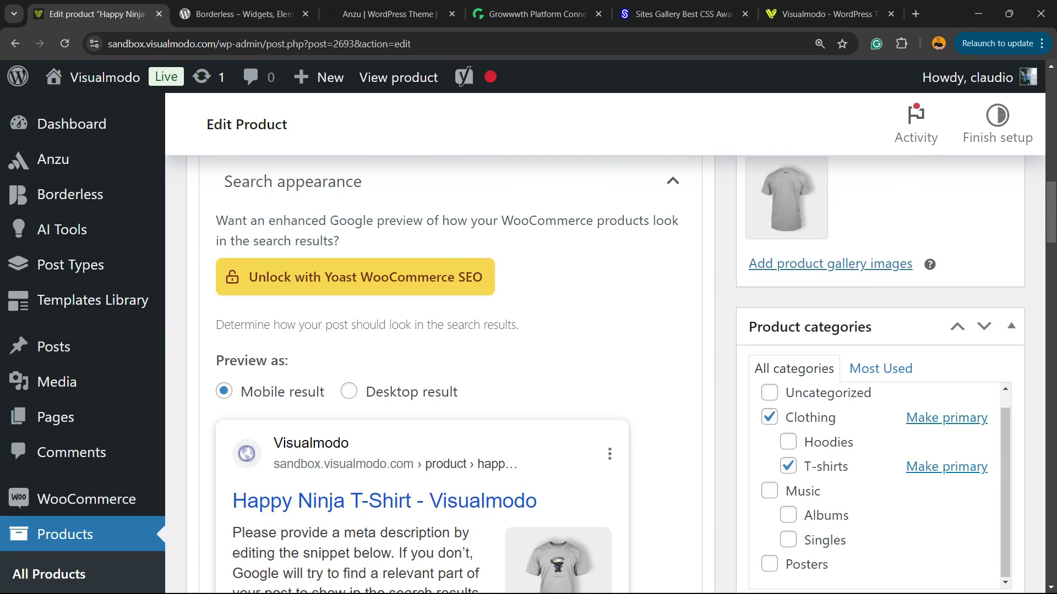
scroll(444, 374, "down", 2)
left_click(349, 254)
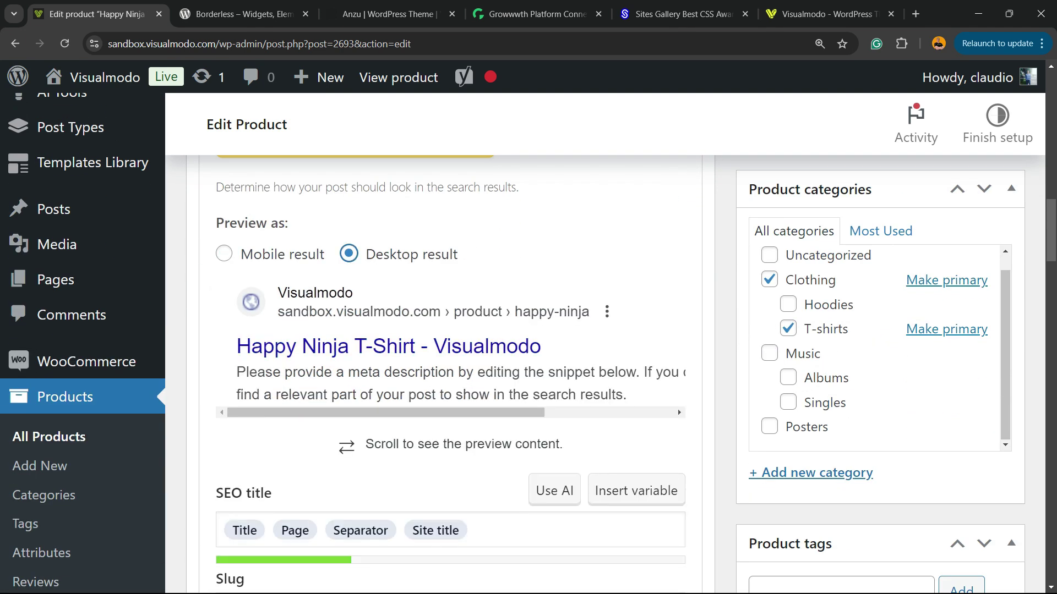
mouse_move(257, 413)
left_mouse_down()
mouse_move(372, 412)
mouse_move(253, 413)
left_mouse_up()
left_click(223, 254)
Step: Examine the search appearance fields, SEO analysis results, remaining Yoast SEO sections and product data
scroll(445, 374, "down", 4)
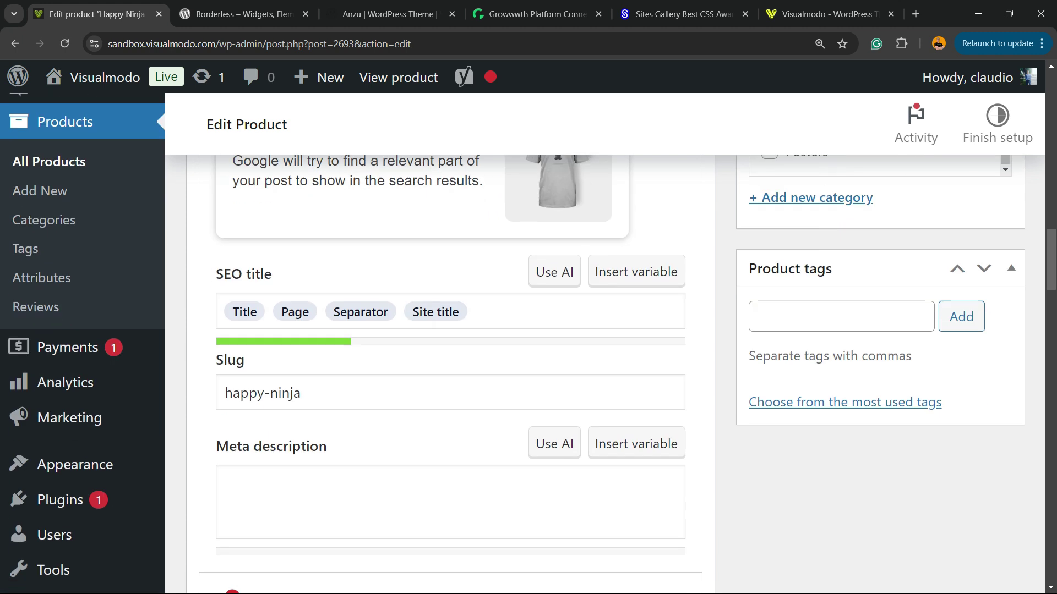
scroll(445, 374, "down", 12)
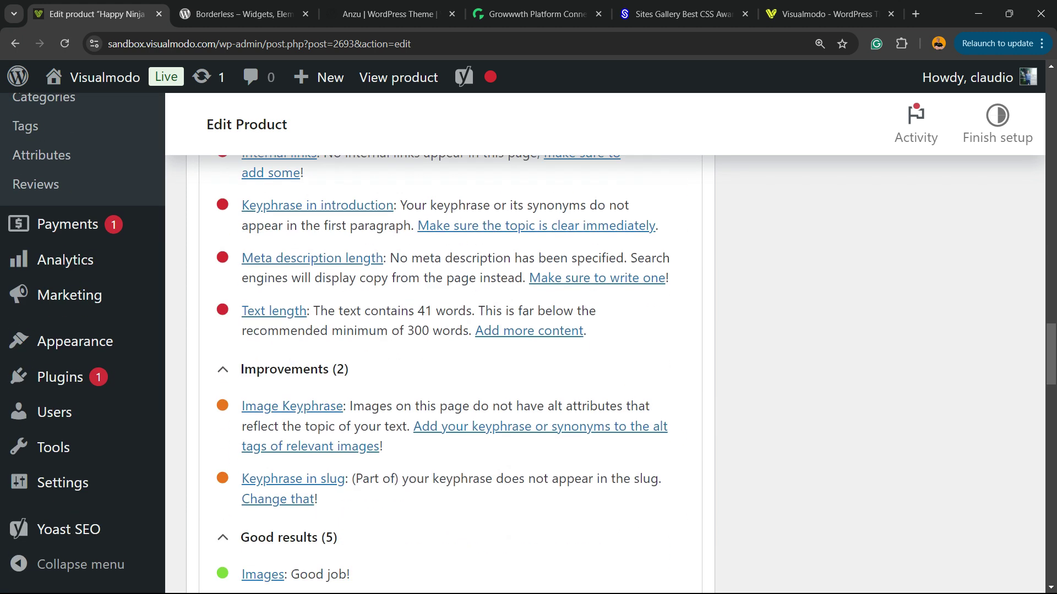
scroll(444, 374, "down", 5)
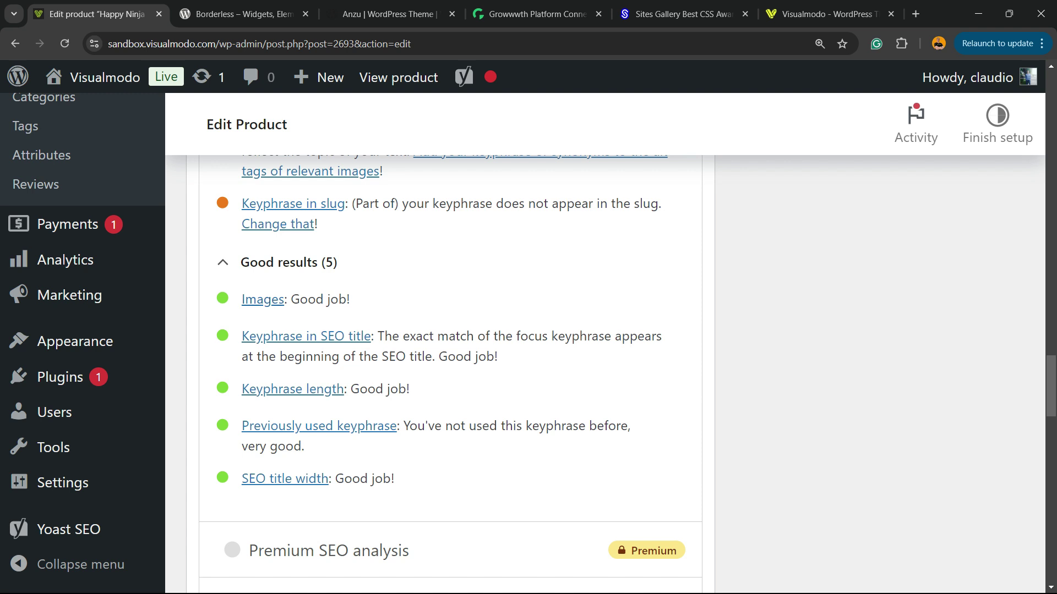
scroll(445, 375, "up", 20)
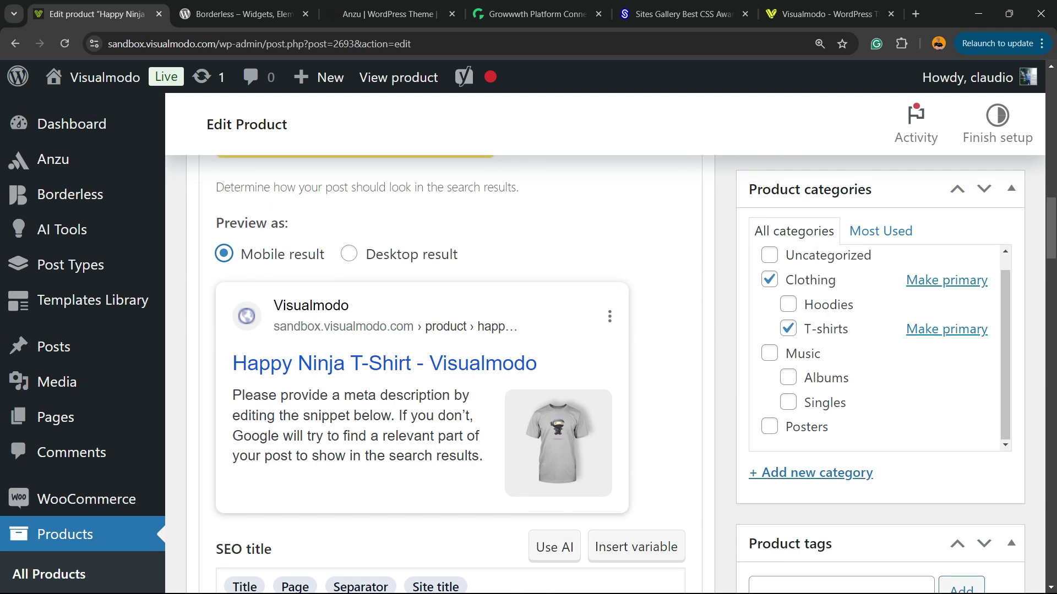
scroll(445, 374, "down", 20)
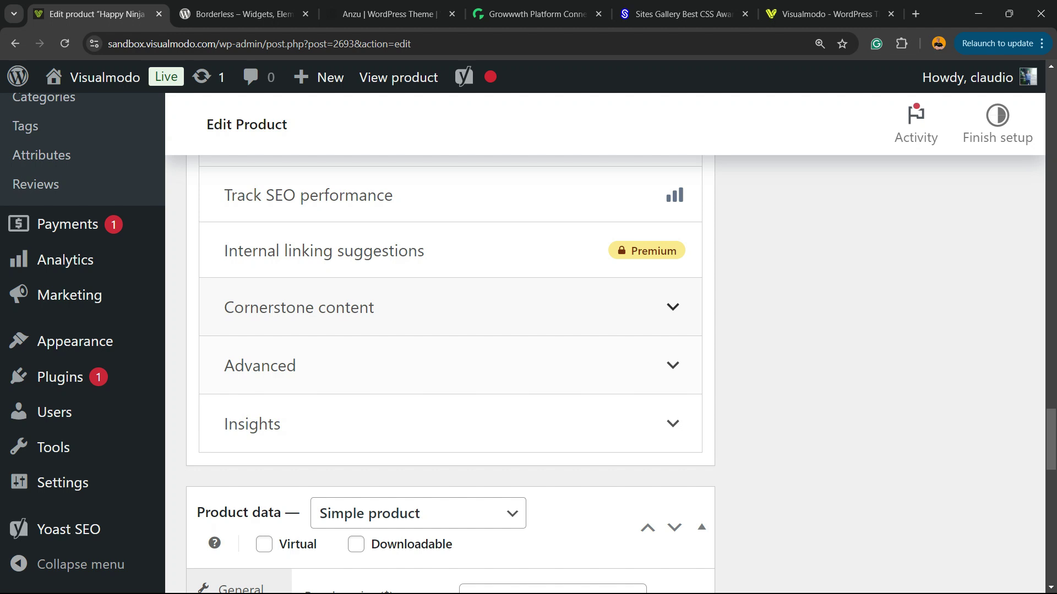
scroll(445, 375, "down", 10)
scroll(445, 374, "up", 20)
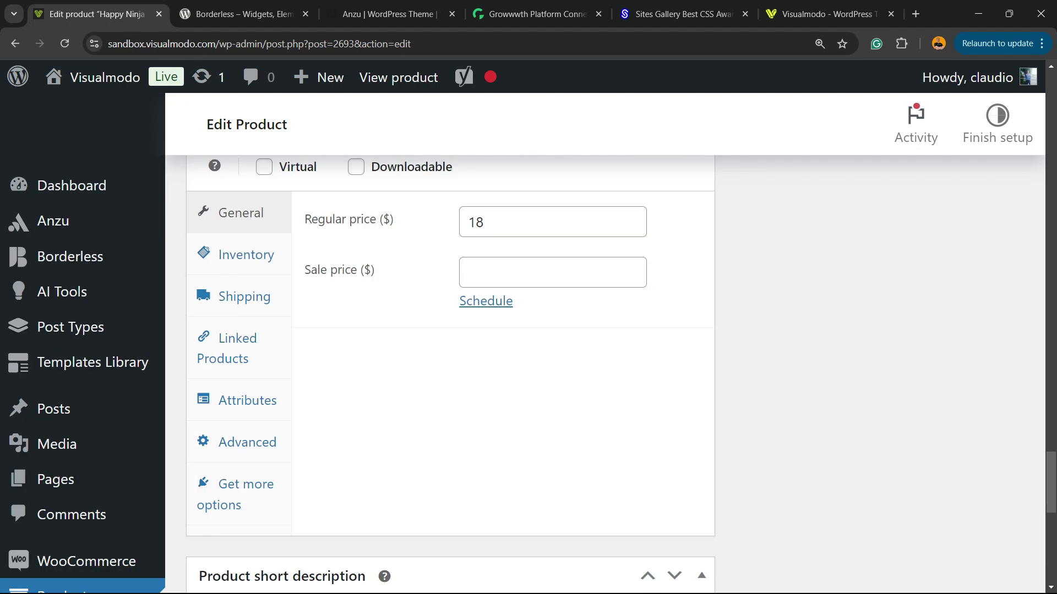
scroll(445, 374, "down", 3)
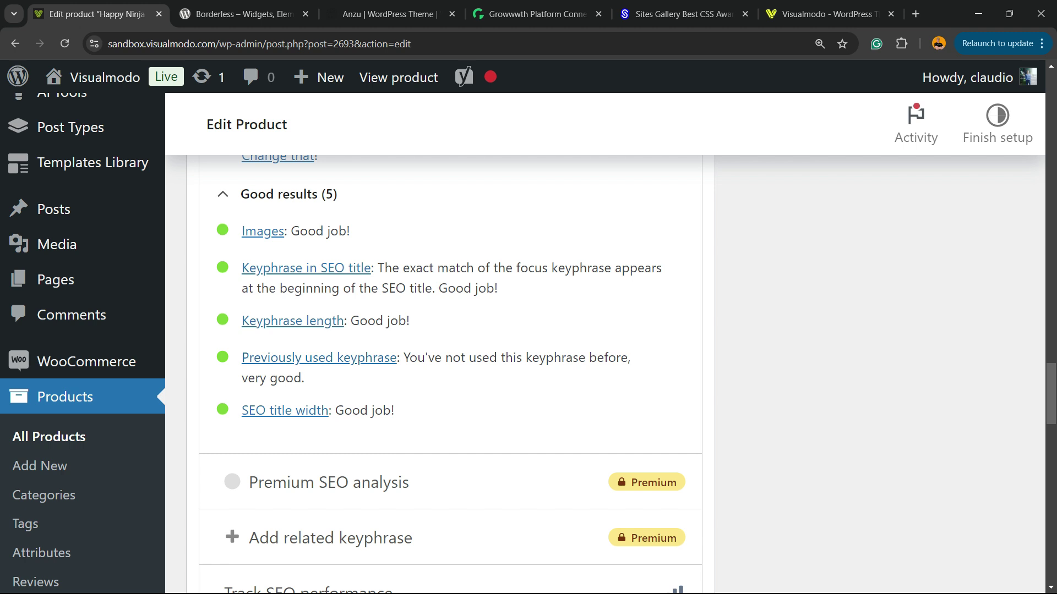
Step: Read the previously used keyphrase, SEO title width and image keyphrase entries in the SEO analysis, highlighting each one
triple_click(533, 356)
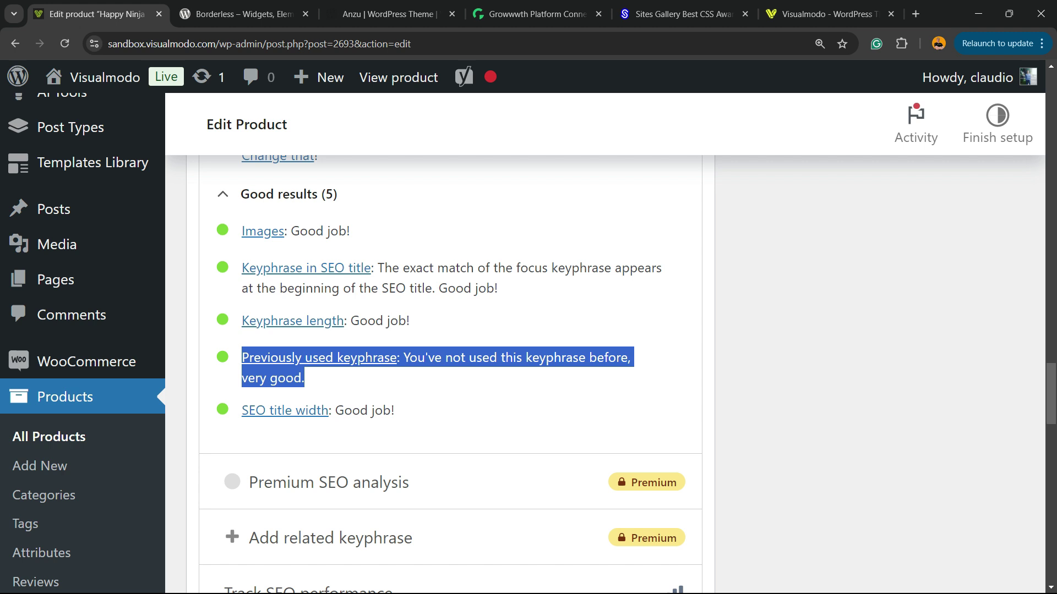
left_click(415, 363)
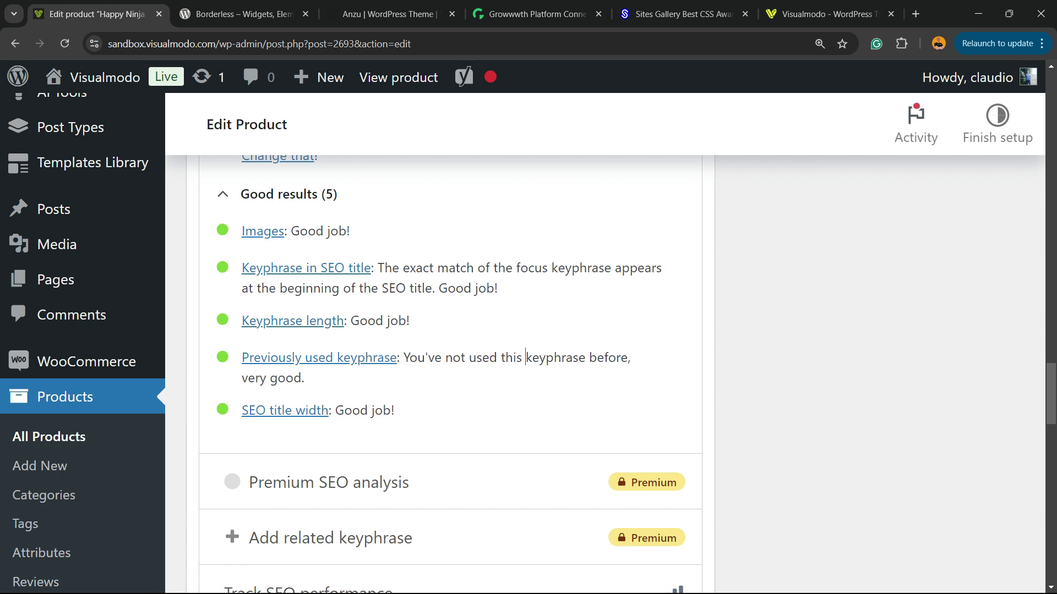
triple_click(367, 411)
left_click(367, 410)
triple_click(367, 411)
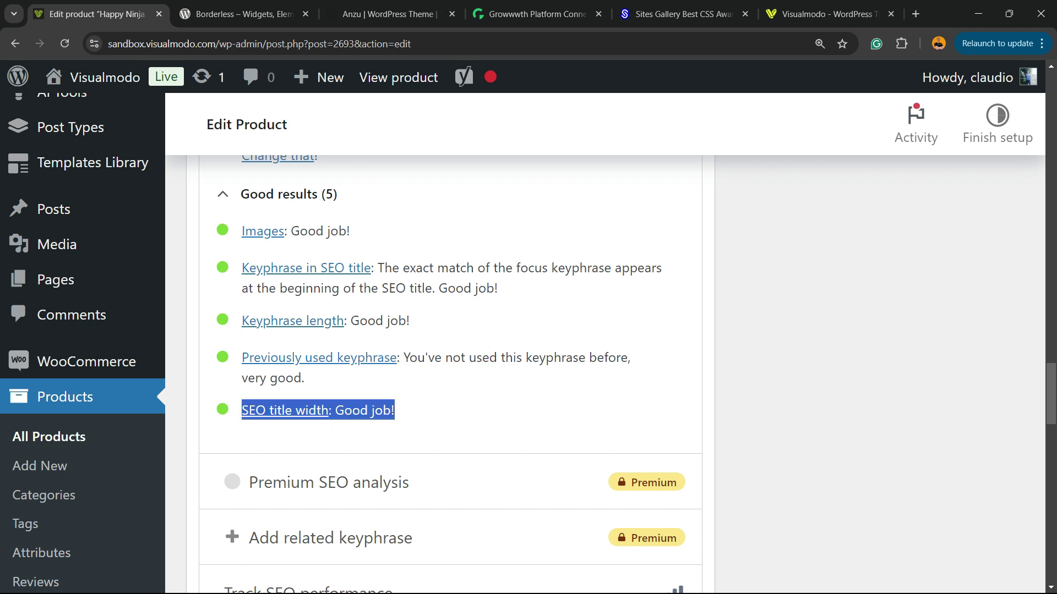
scroll(451, 374, "up", 5)
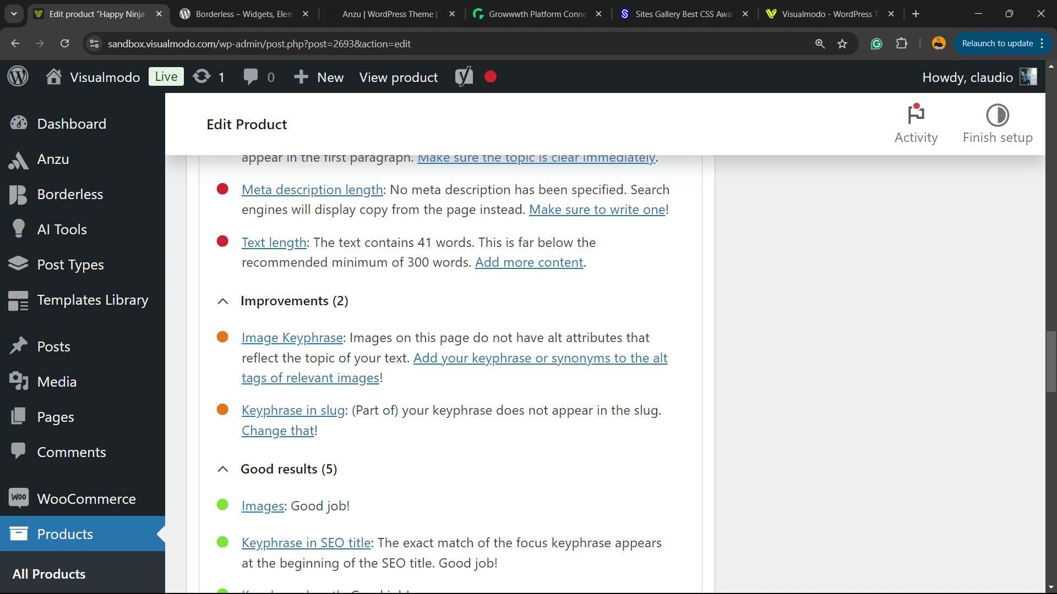
double_click(369, 359)
left_click(369, 358)
triple_click(369, 358)
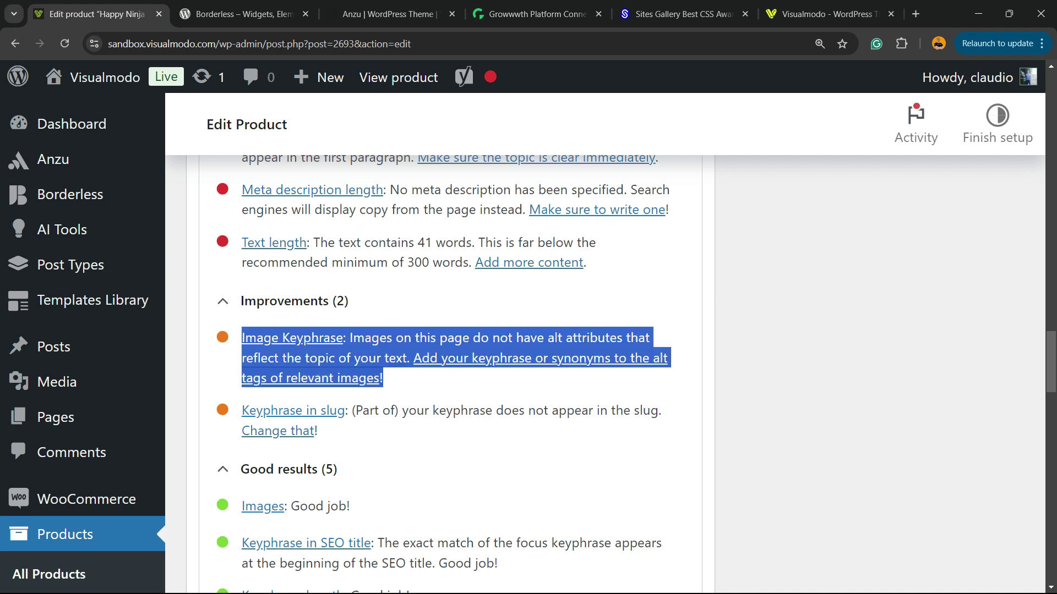
left_click(369, 359)
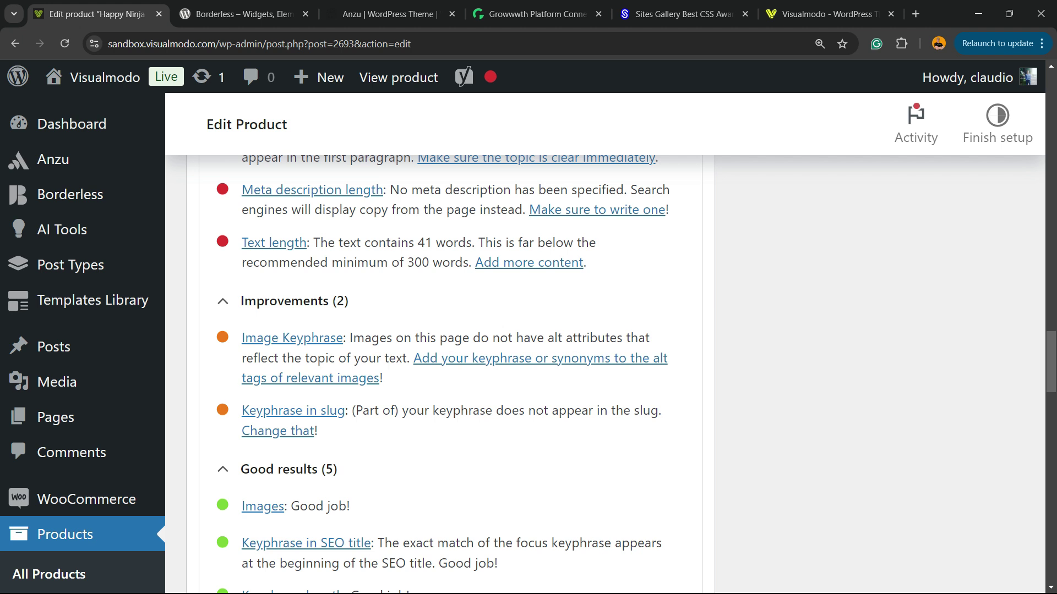
Step: Set the product image's alt text to the product title "Happy Ninja T-Shirt" and confirm it as the product image
scroll(450, 358, "up", 20)
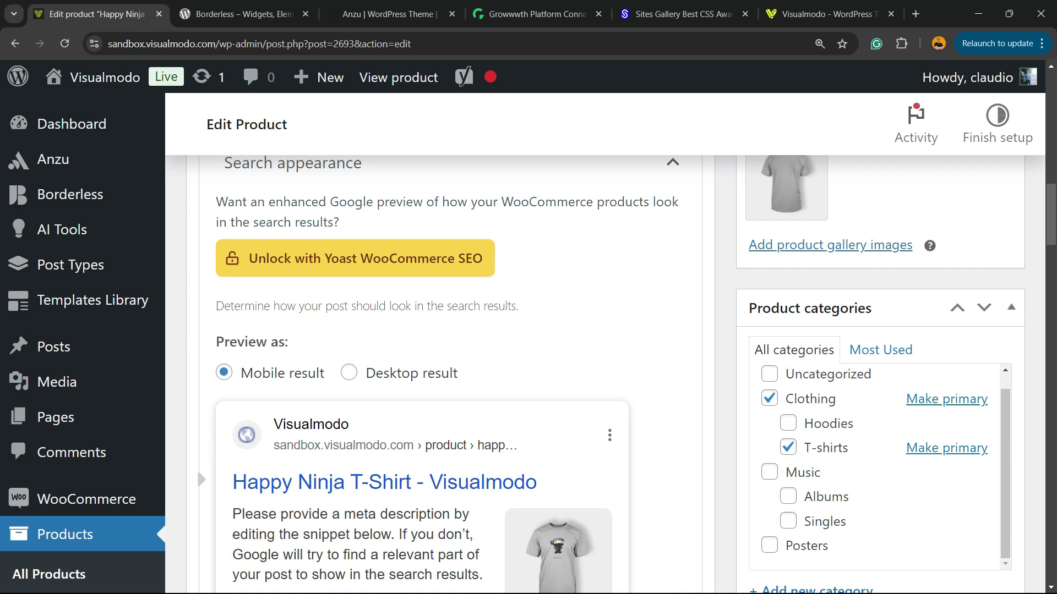
triple_click(370, 241)
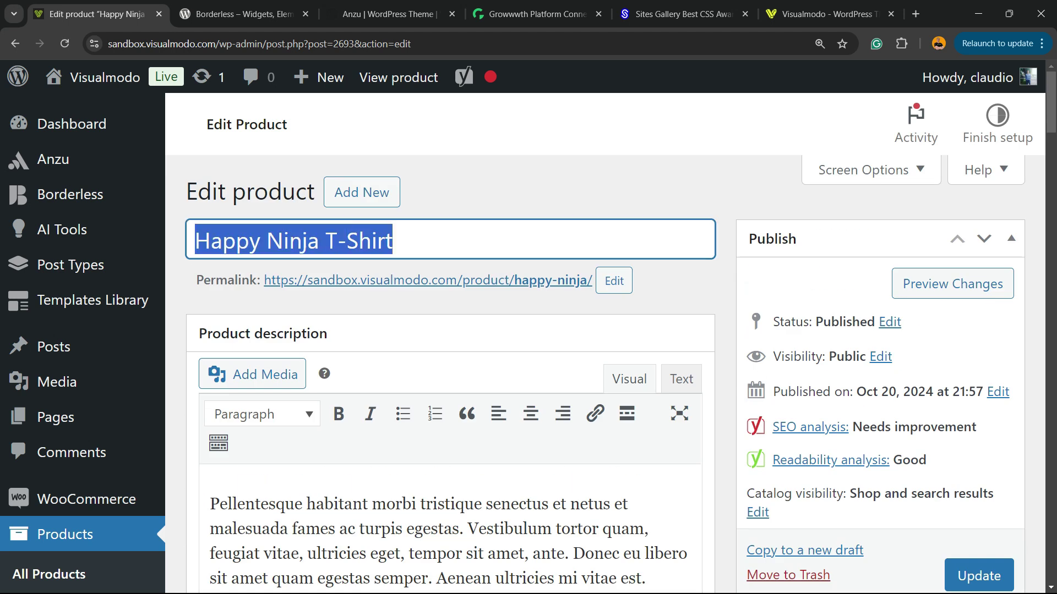
scroll(880, 385, "down", 7)
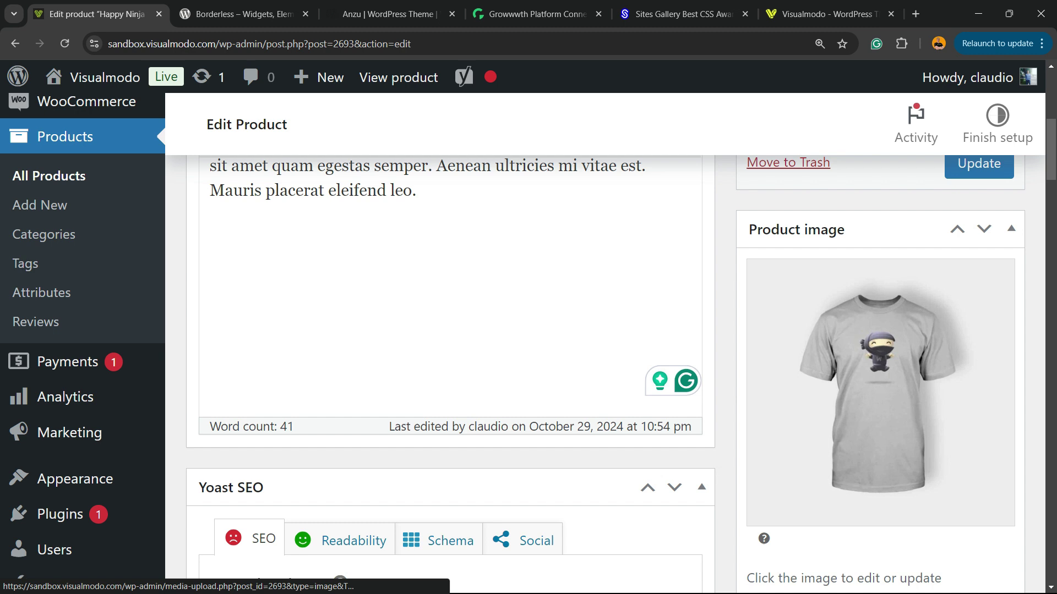
left_click(880, 391)
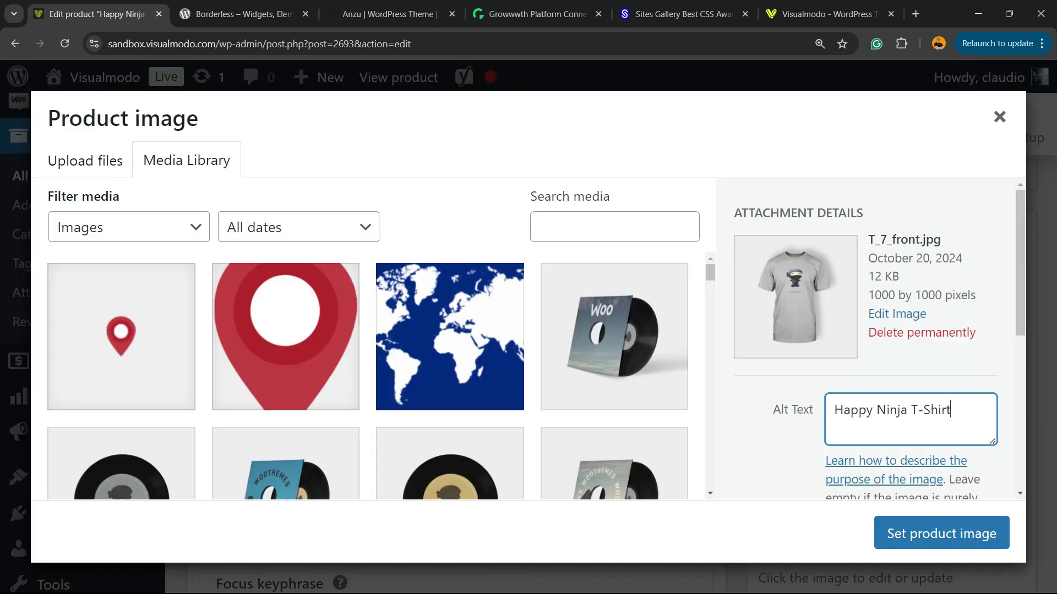
left_click(774, 409)
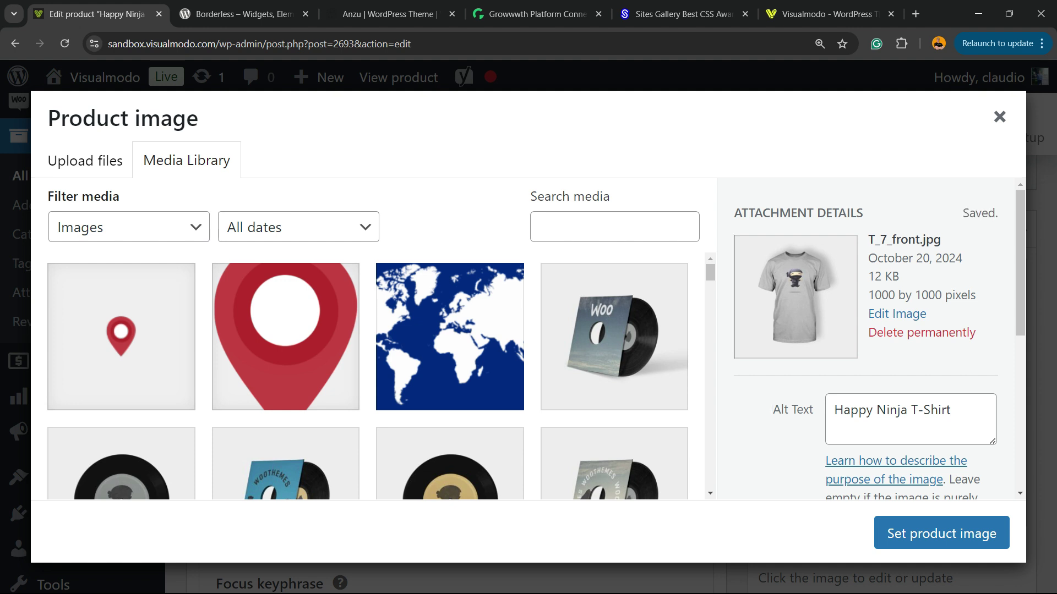
left_click(942, 533)
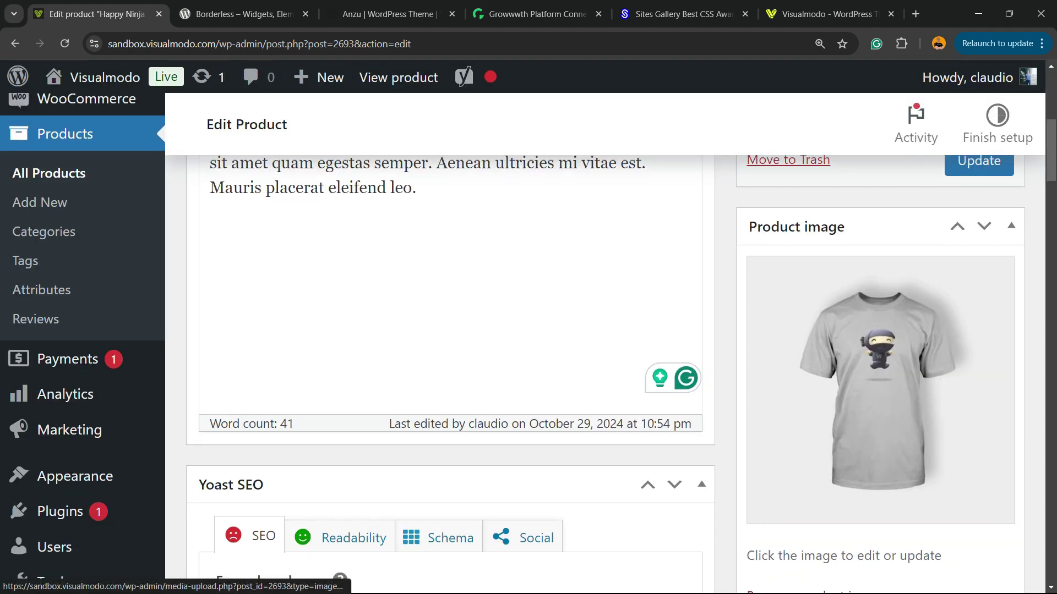
Step: Recheck the improvements and good results in the Yoast SEO analysis after the image alt text change
scroll(880, 385, "down", 15)
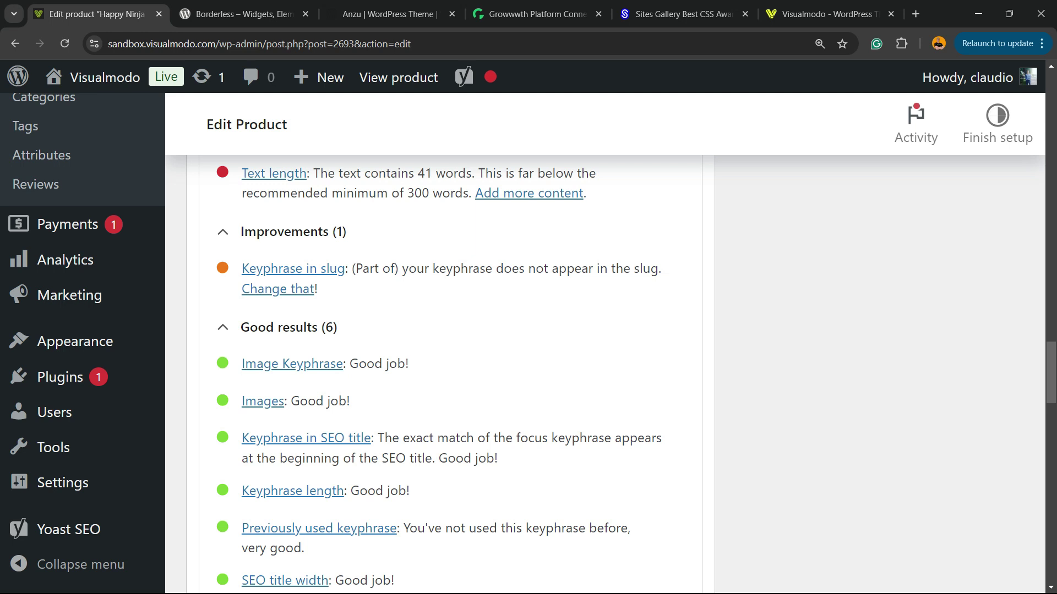
scroll(523, 353, "up", 3)
scroll(523, 352, "down", 3)
scroll(605, 358, "down", 2)
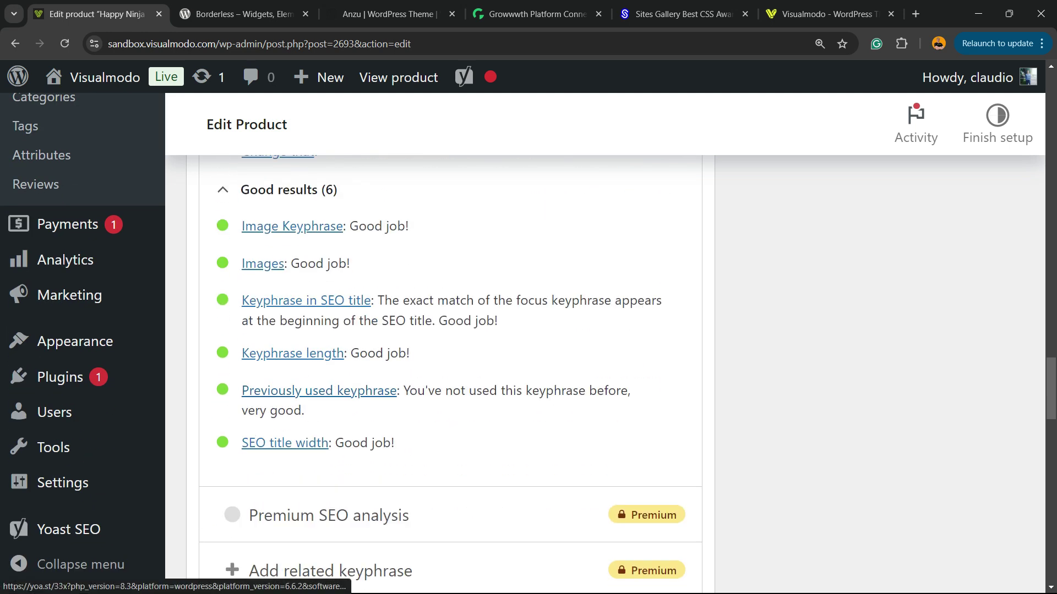
scroll(605, 358, "up", 4)
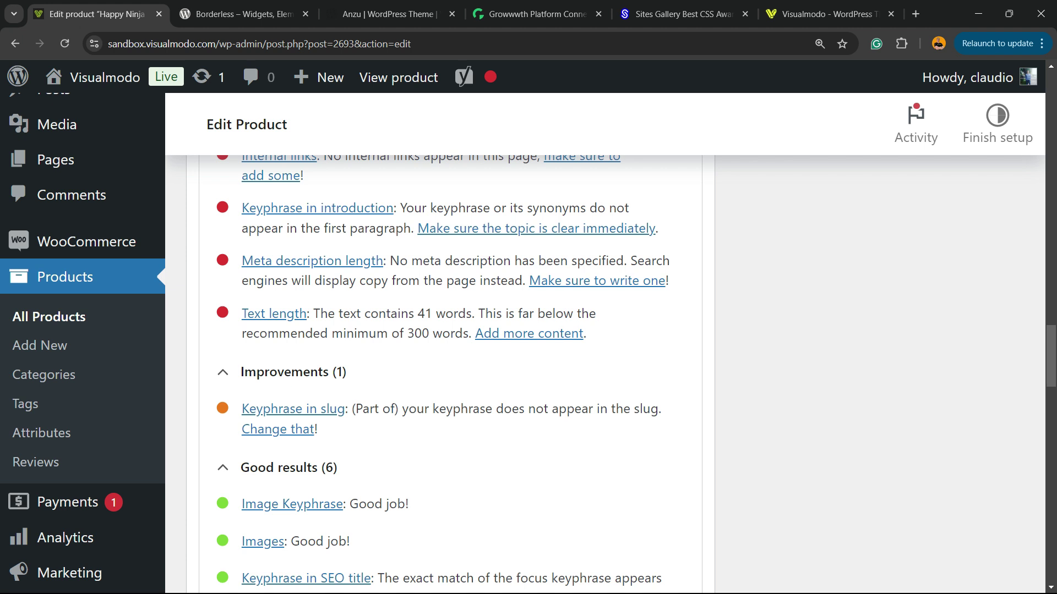
Step: Change the product's permalink slug to happy-ninja-tshirt, based on the product title with its hyphen removed
scroll(606, 357, "up", 10)
left_click(394, 241)
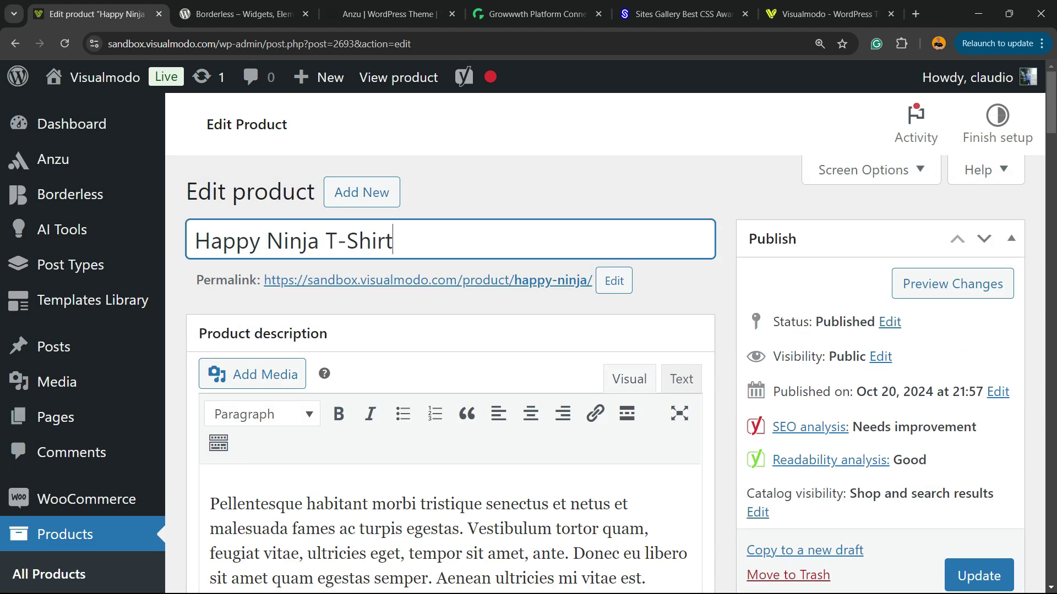
key("ctrl+a")
key("ctrl+c")
left_click(614, 281)
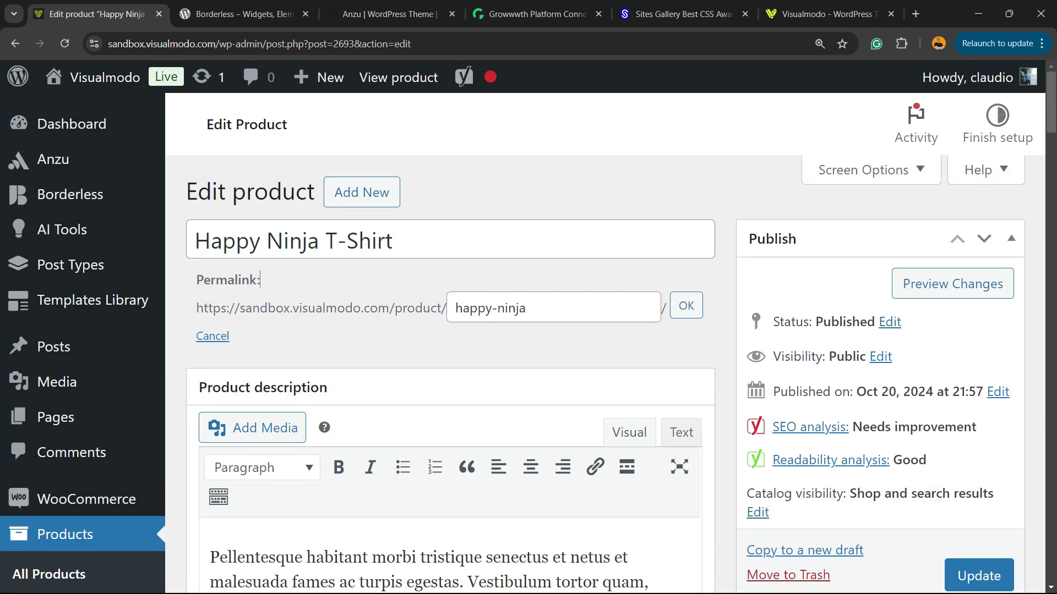
key("ctrl+v")
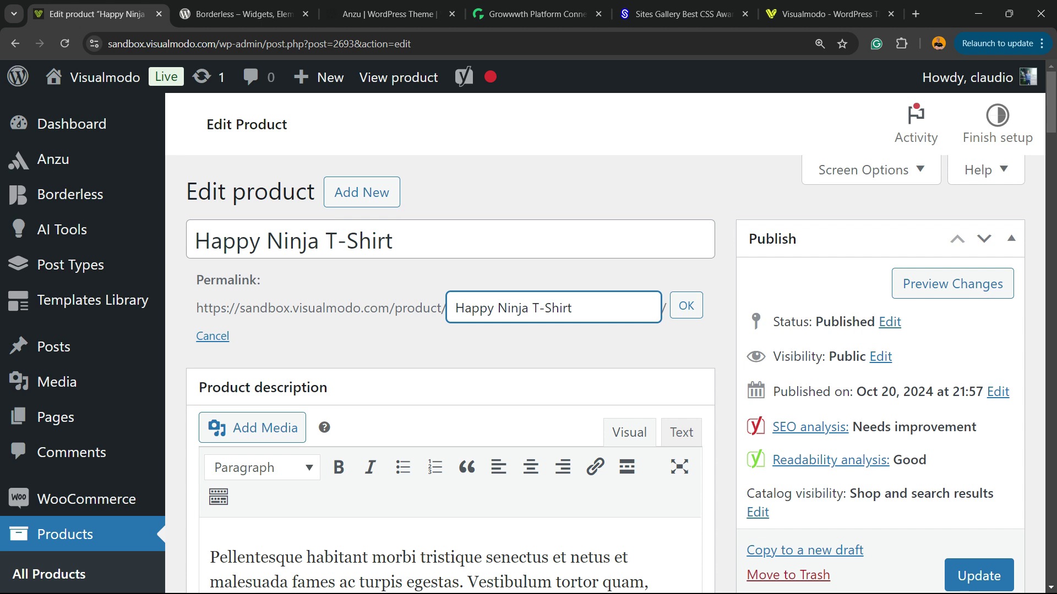
key("Left")
key("Left")
key("Left")
key("Left")
key("Left")
key("Left")
key("Delete")
key("Tab")
key("Return")
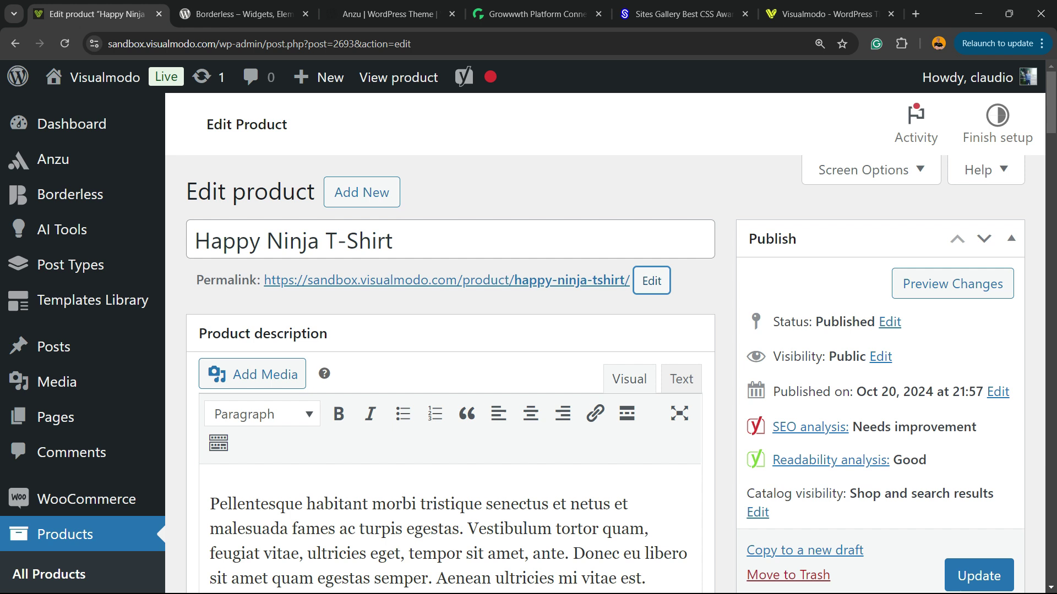
Step: Replace the permalink slug with the full product title "Happy Ninja T-Shirt" so it is stored as happy-ninja-t-shirt
key("Return")
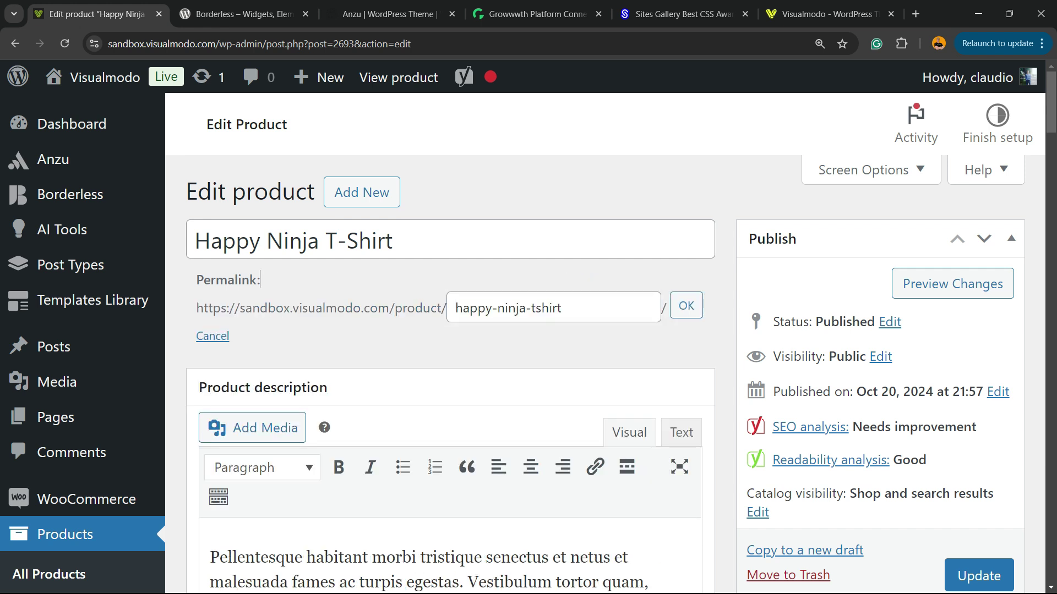
key("ctrl+a")
key("BackSpace")
key("ctrl+v")
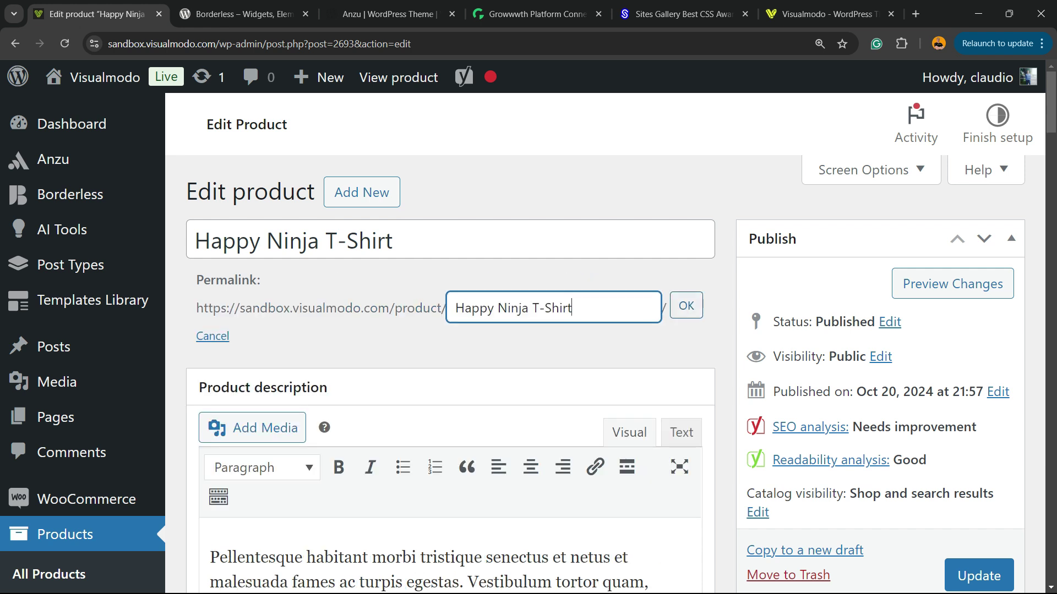
key("Tab")
key("Return")
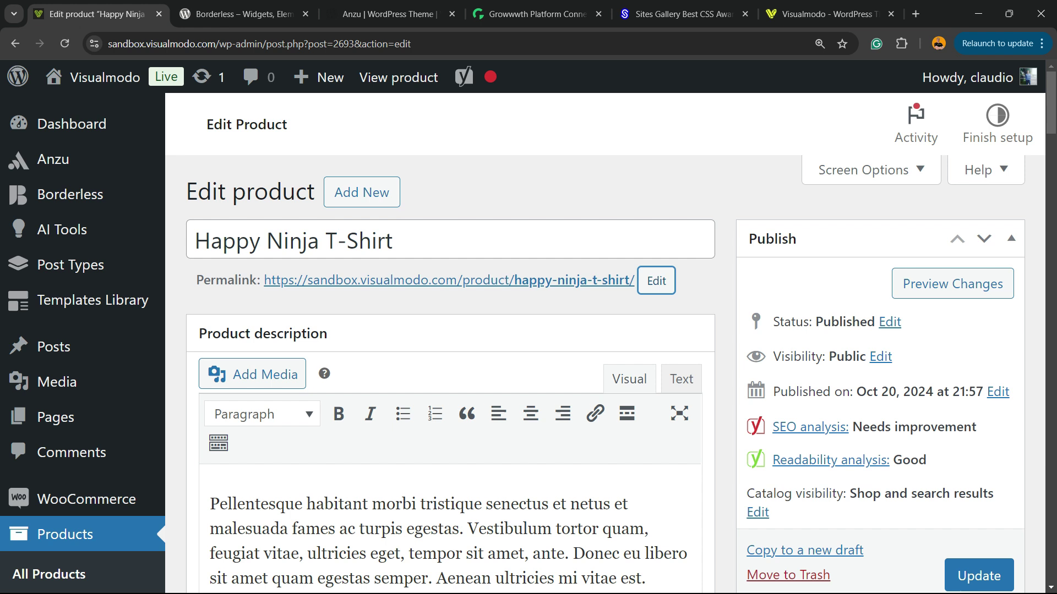
Step: Review the problems and good results in the SEO analysis after the slug change, highlighting the text length entry
scroll(678, 407, "down", 20)
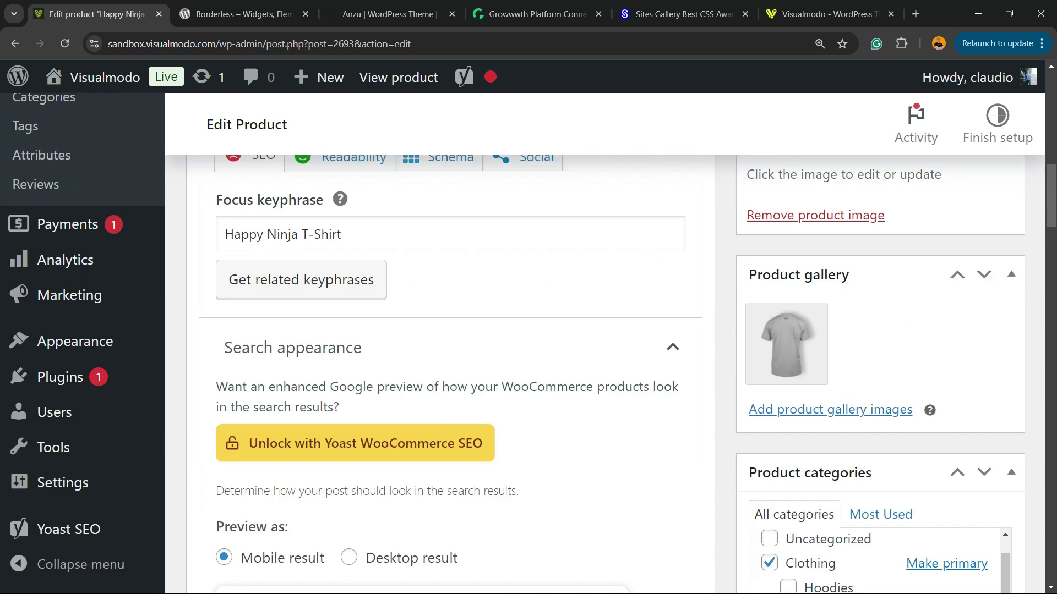
scroll(636, 375, "down", 14)
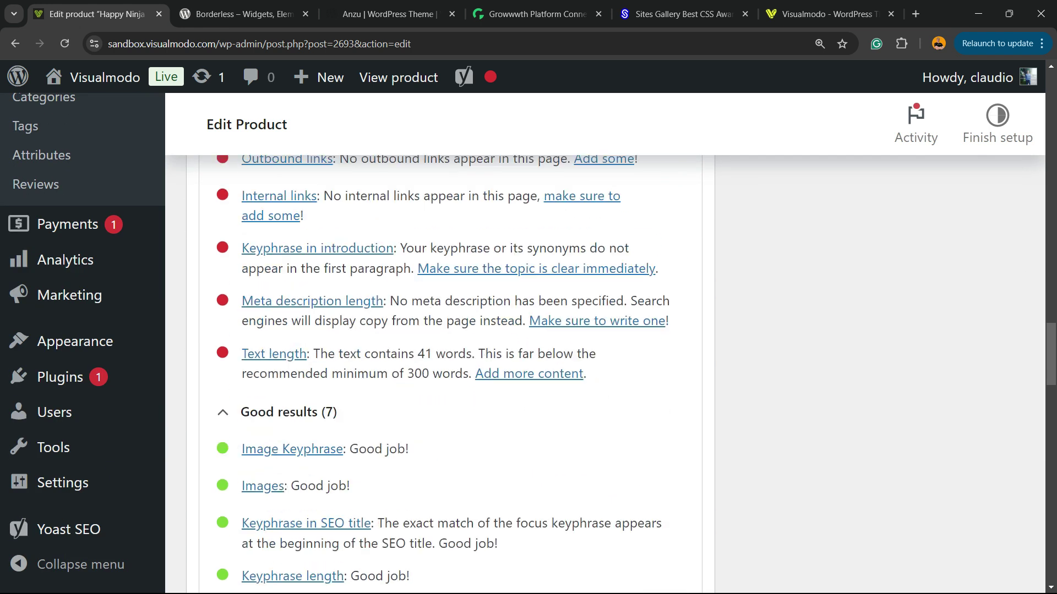
scroll(529, 346, "up", 8)
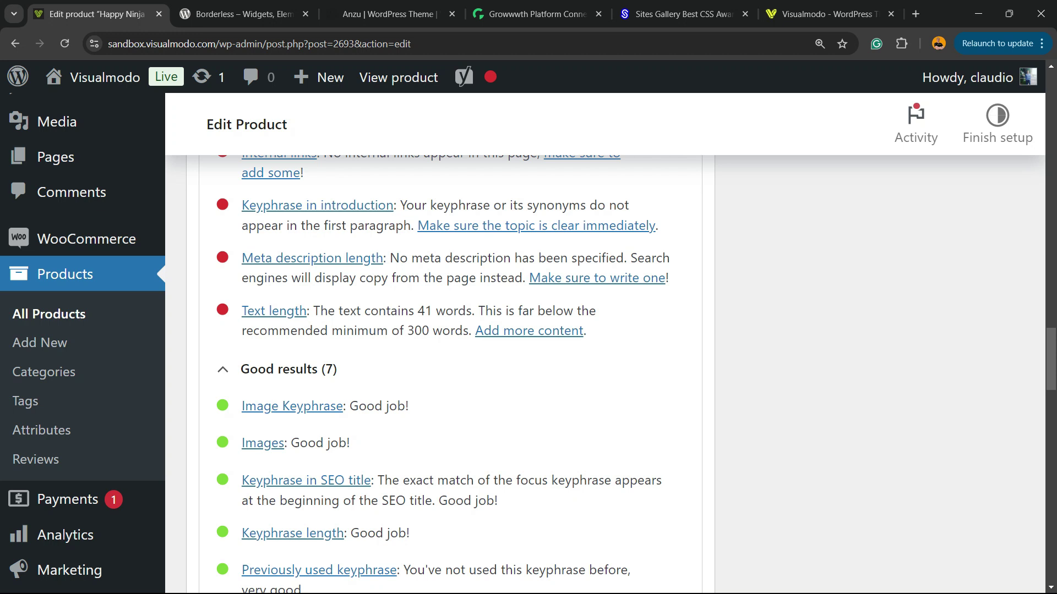
scroll(529, 346, "up", 2)
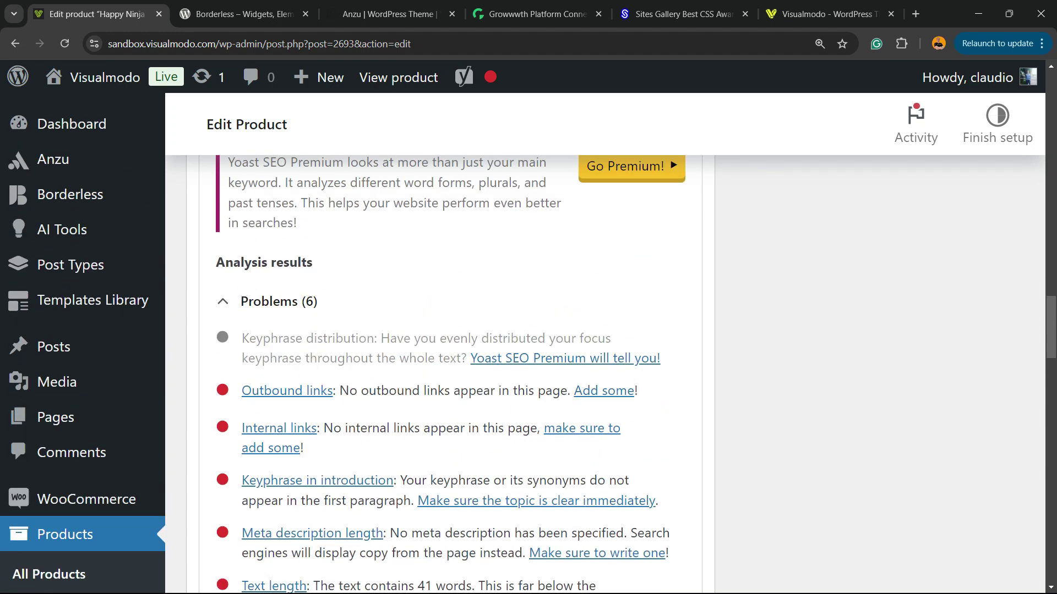
scroll(529, 347, "down", 4)
scroll(528, 347, "up", 1)
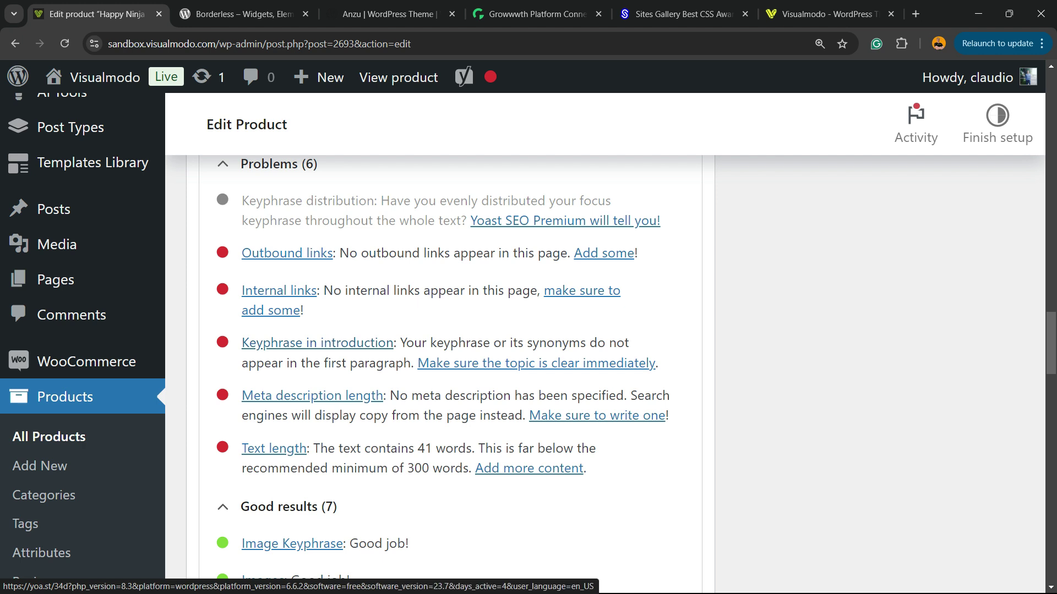
triple_click(353, 455)
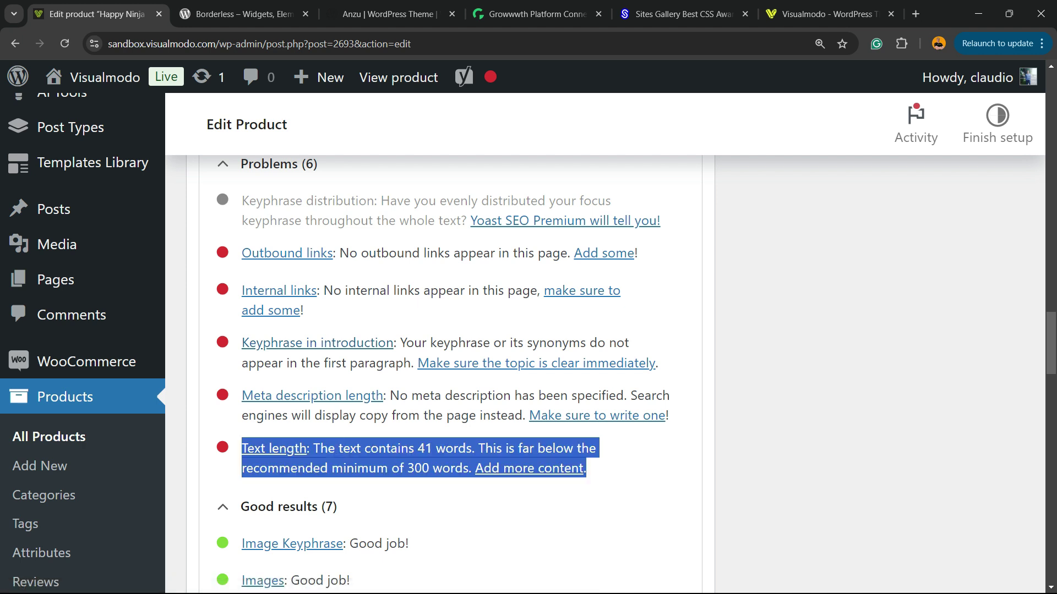
left_click(379, 458)
left_click_drag(320, 448, 458, 448)
left_click(416, 449)
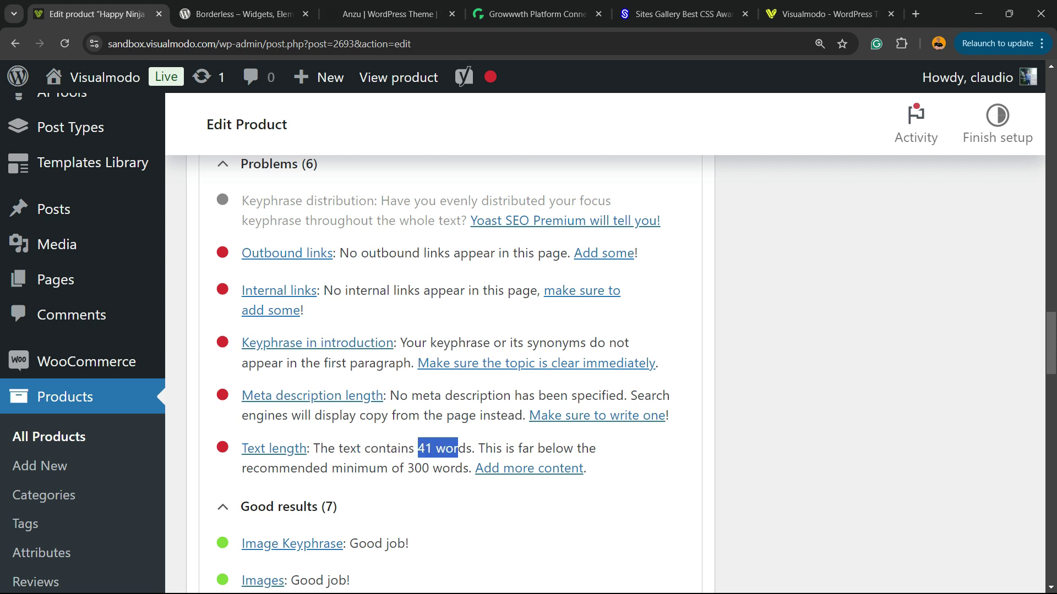
triple_click(407, 467)
triple_click(408, 467)
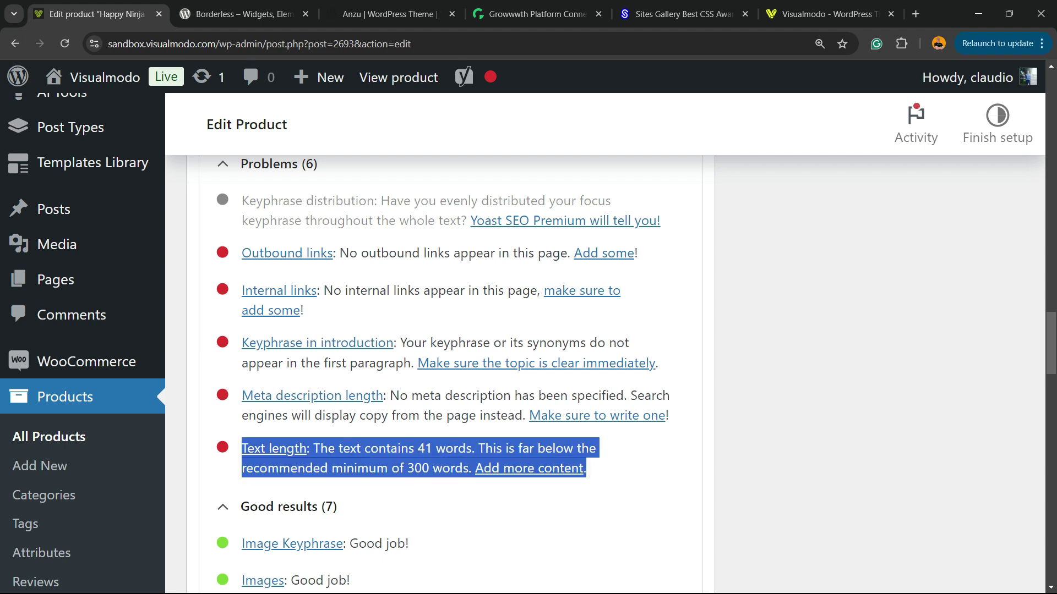
Step: Duplicate the placeholder paragraph in the product description as a new paragraph directly below the original
scroll(407, 468, "up", 20)
scroll(339, 275, "down", 2)
left_click(339, 254)
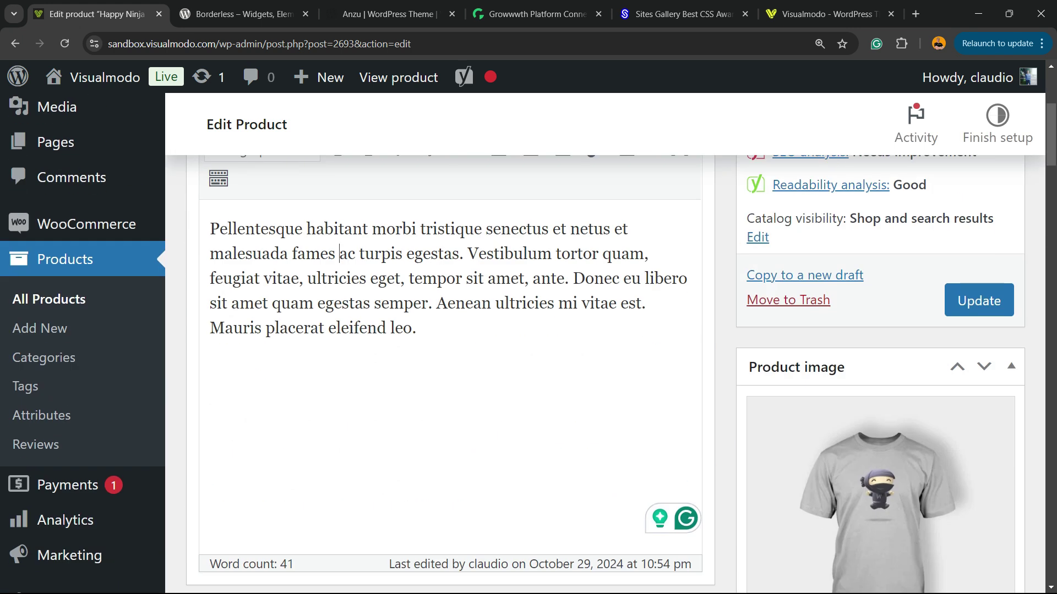
scroll(339, 275, "up", 2)
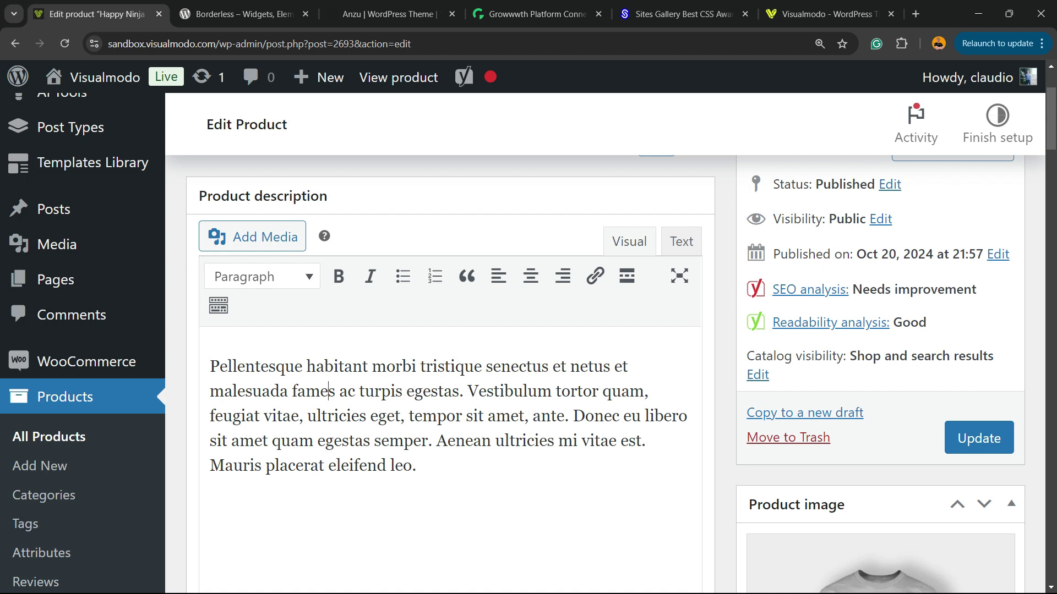
triple_click(327, 391)
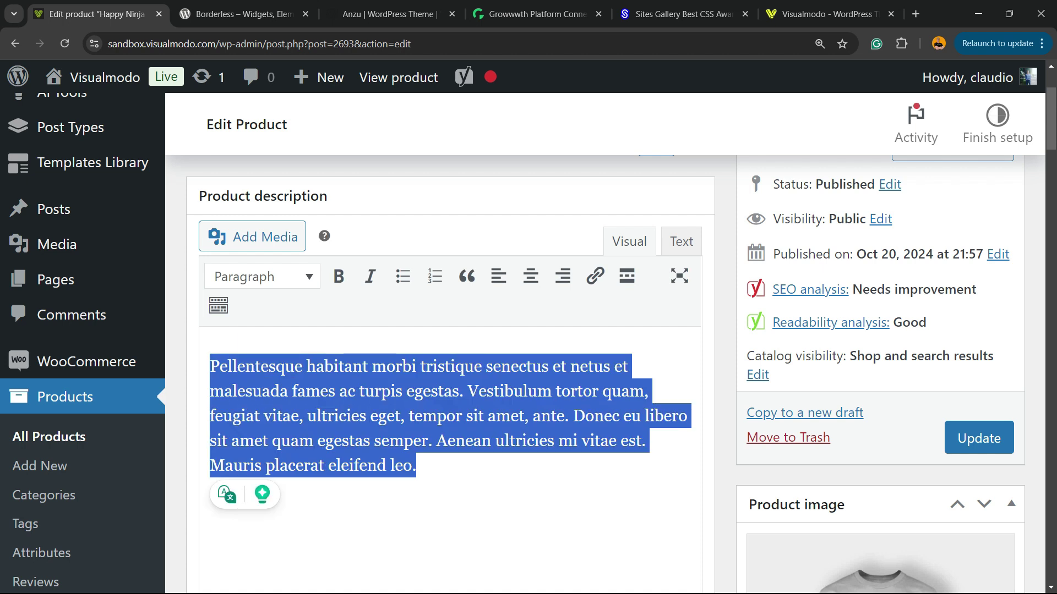
key("ctrl+c")
key("Right")
key("Return")
key("ctrl+v")
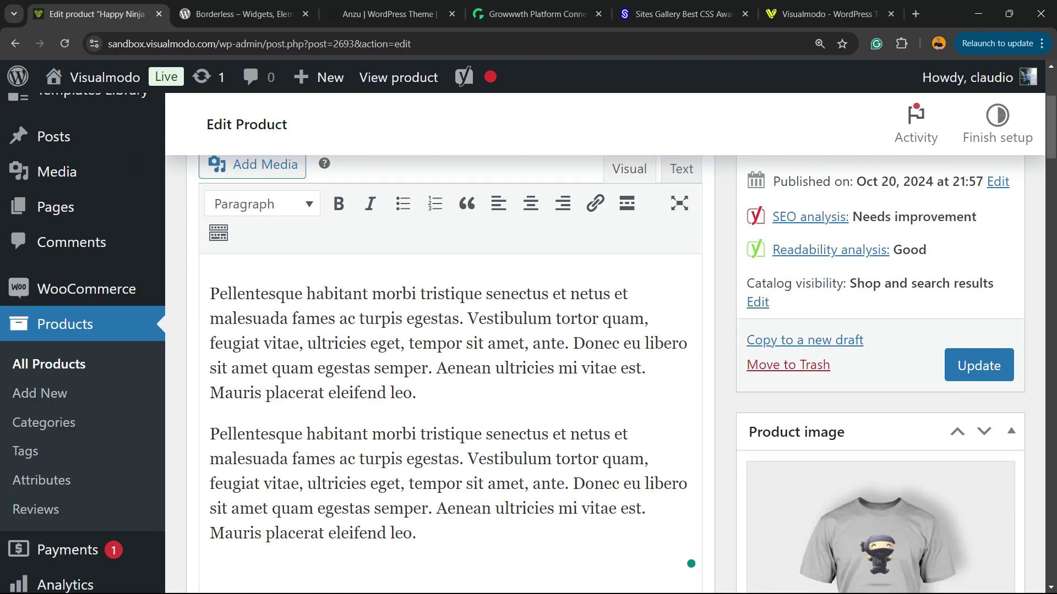
Step: Add two more copies of the placeholder text as separate paragraphs at the end of the product description
scroll(440, 330, "down", 3)
key("Return")
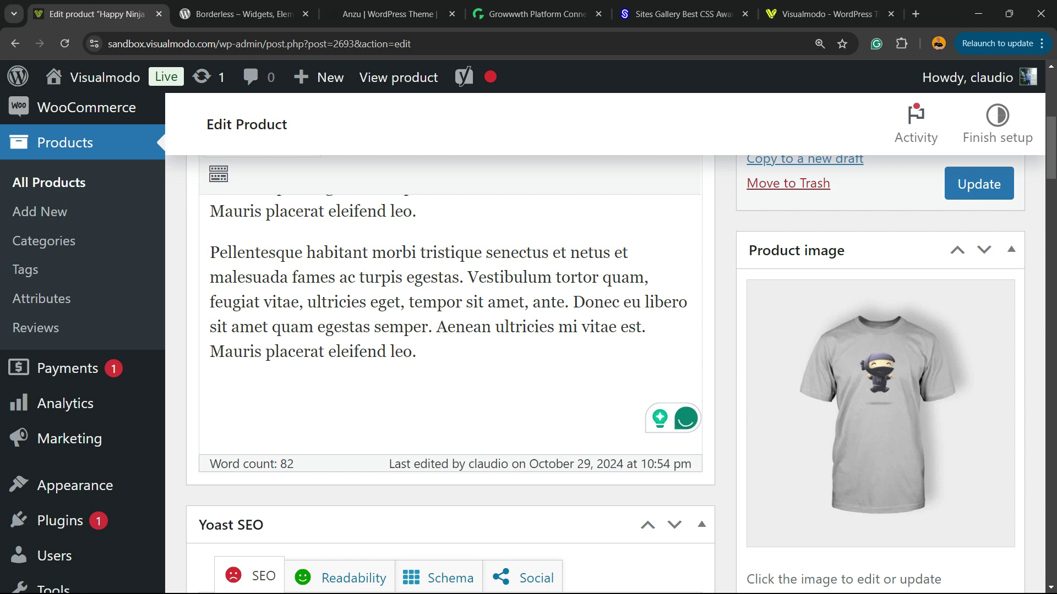
key("ctrl+v")
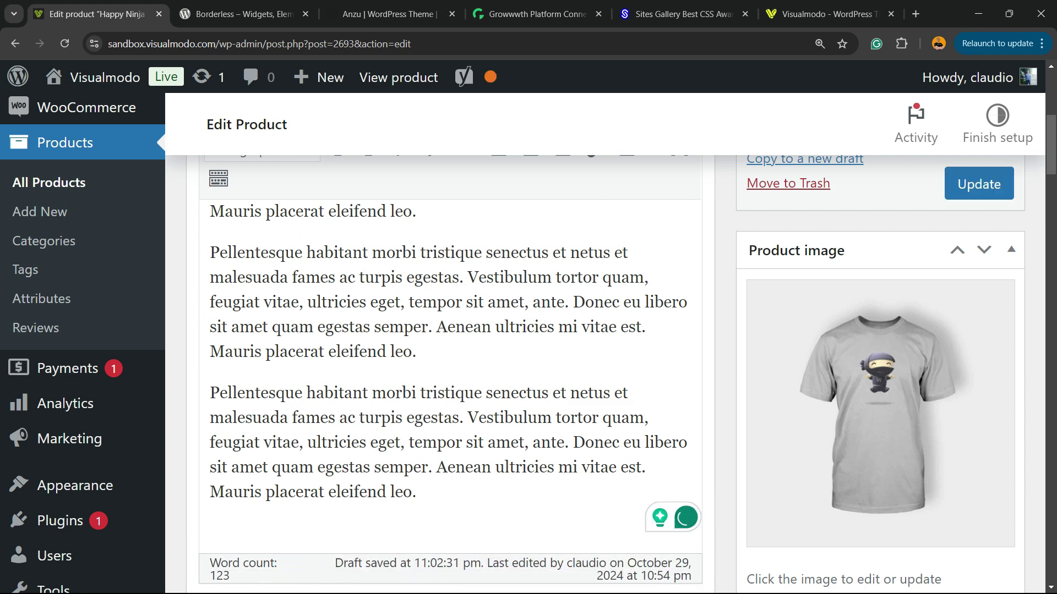
key("Return")
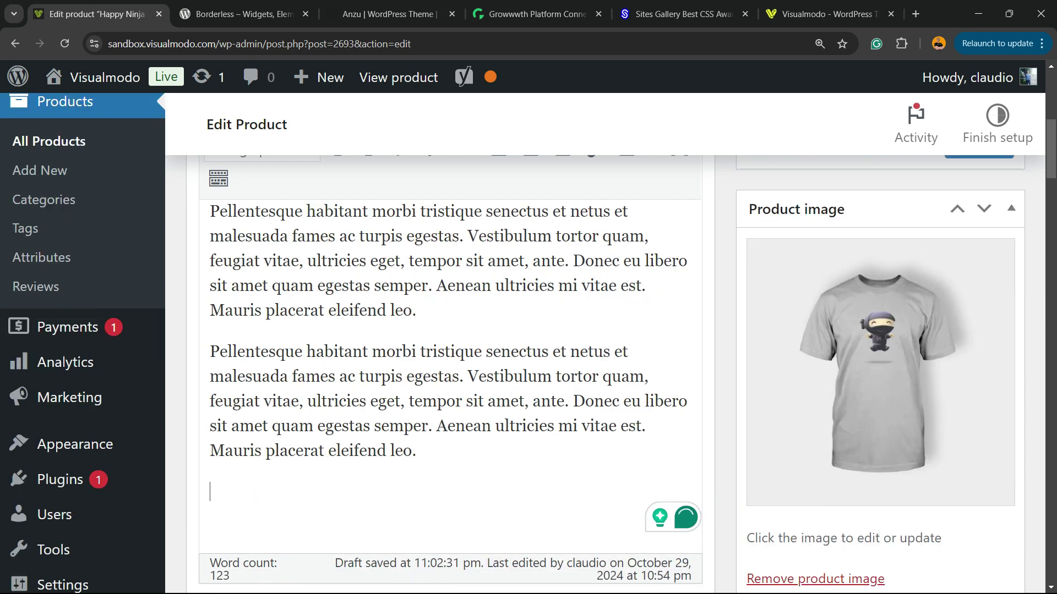
key("ctrl+v")
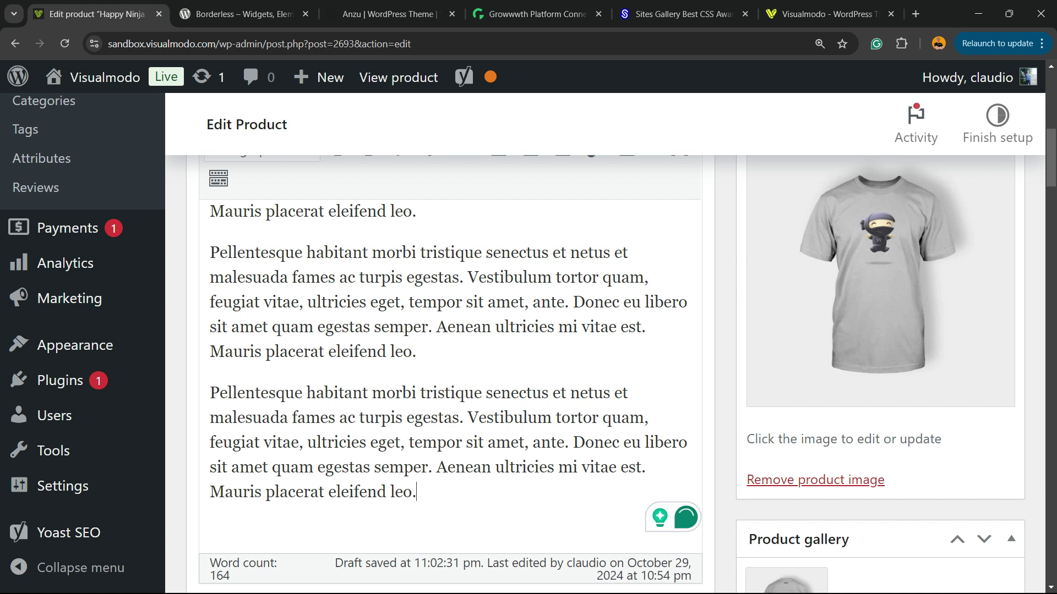
Step: Add a final paragraph to the product description that contains the copied placeholder text four times in a row
scroll(450, 341, "down", 5)
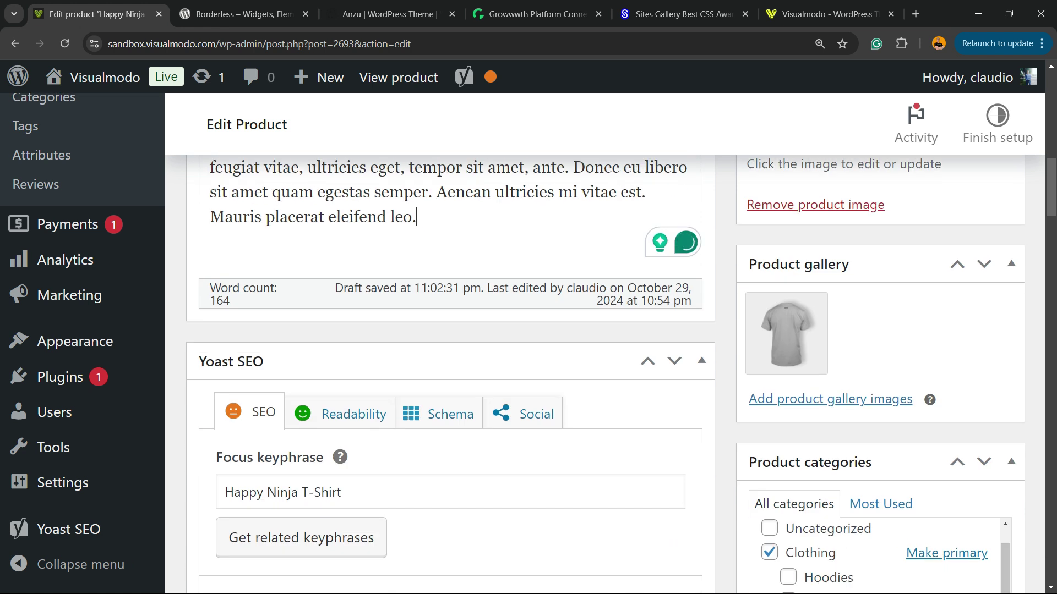
scroll(451, 342, "down", 4)
scroll(450, 342, "up", 5)
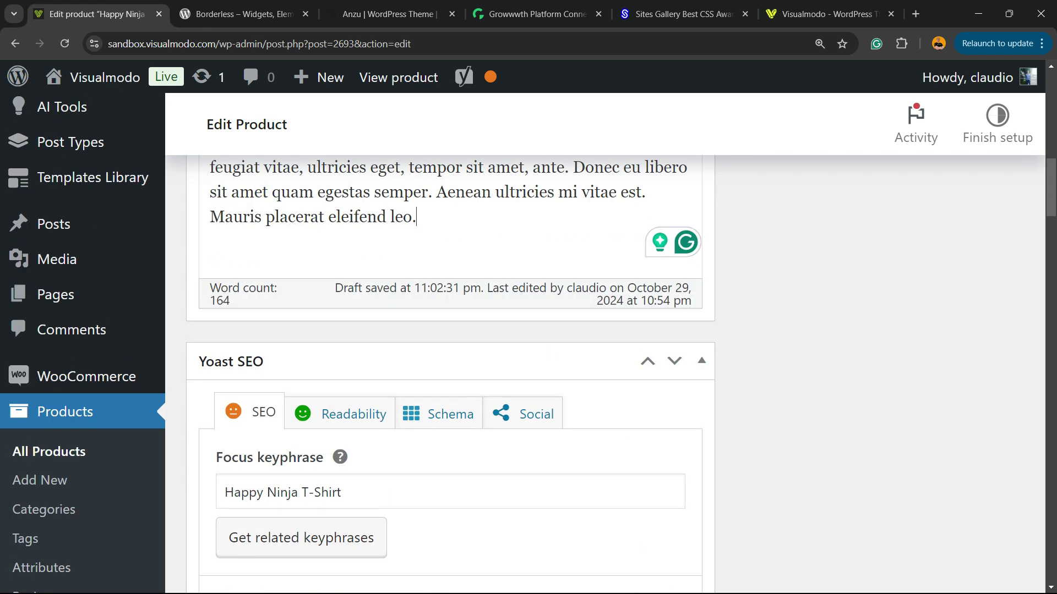
key("Return")
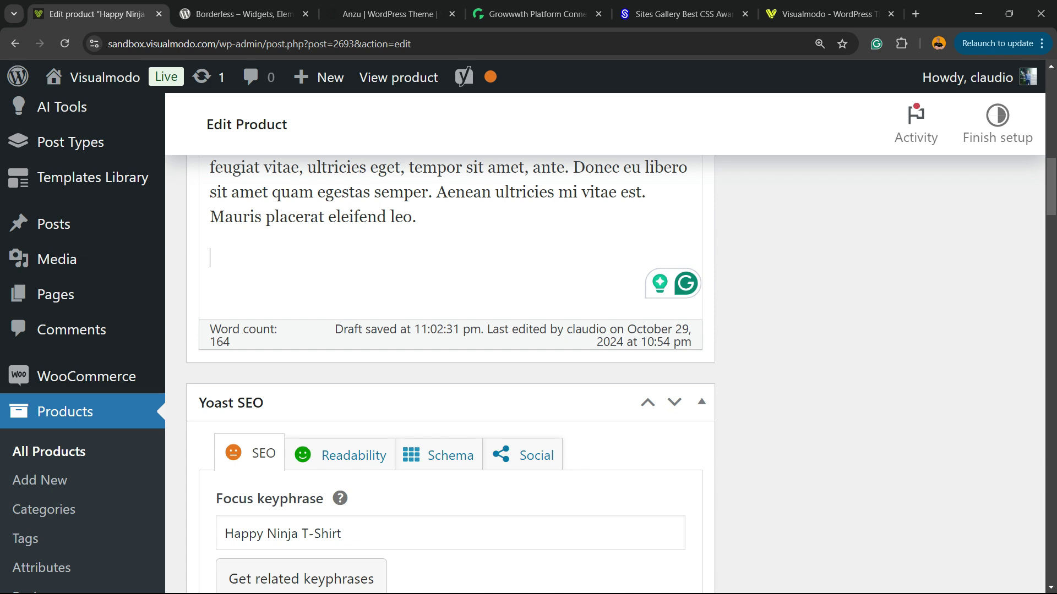
key("ctrl+v")
key("ctrl+v")
key("ctrl+v")
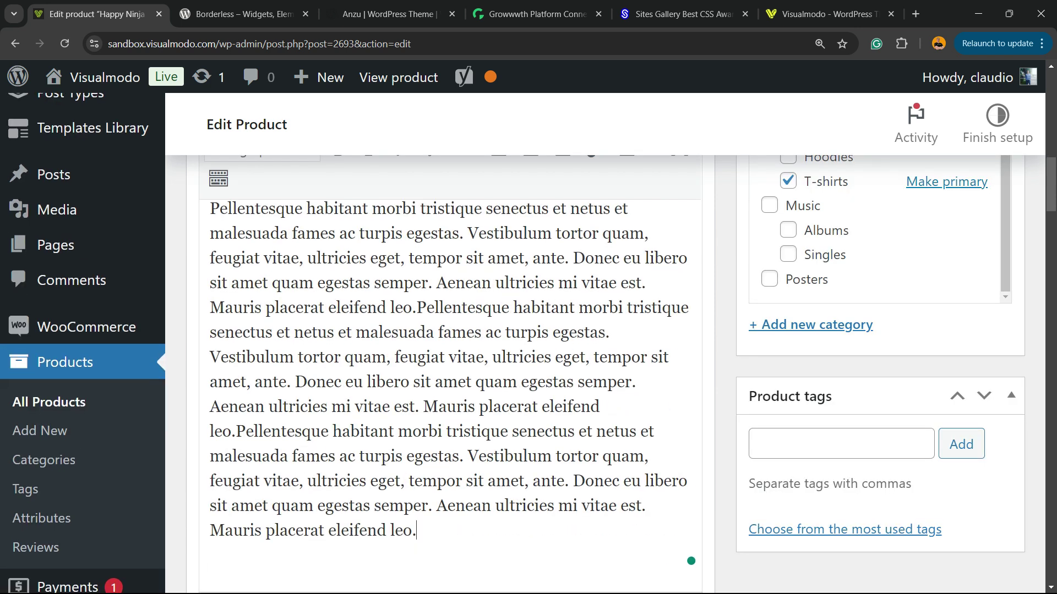
scroll(450, 341, "down", 2)
scroll(450, 341, "down", 2)
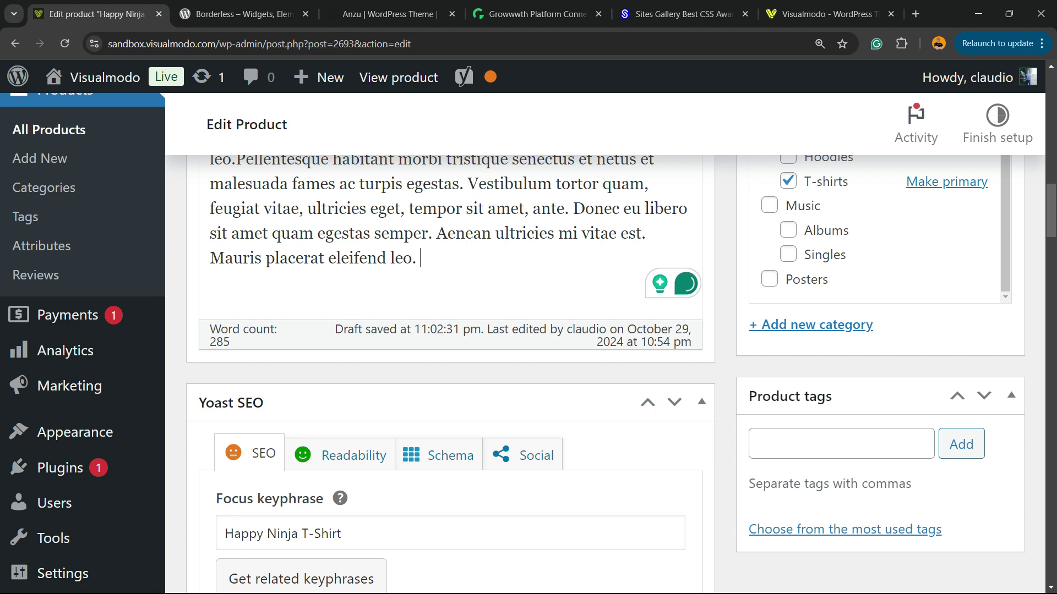
key("ctrl+v")
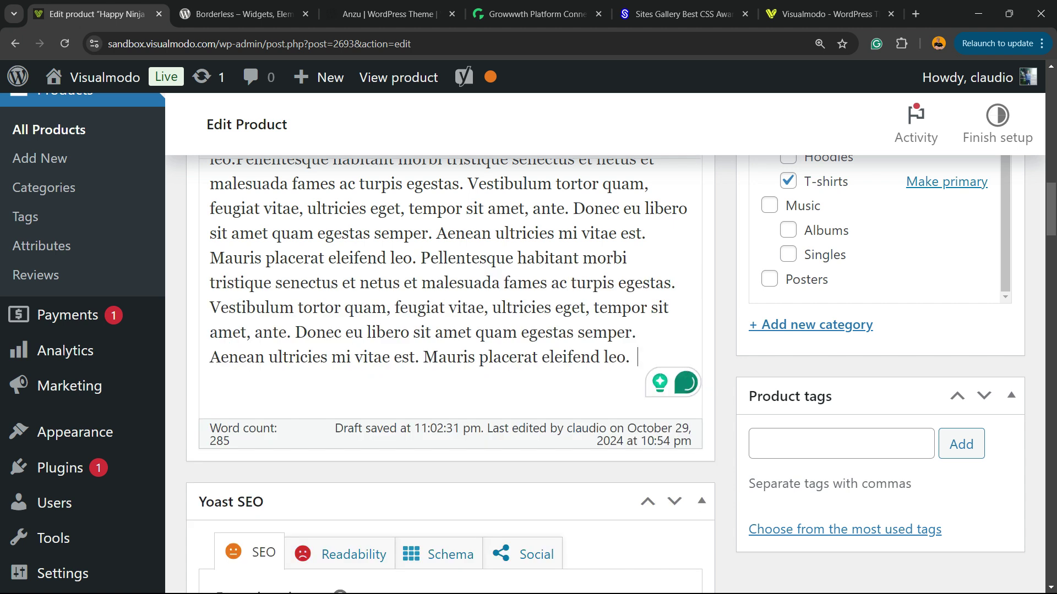
Step: Recheck the slug, text length result and remaining problems in the SEO analysis after lengthening the description
scroll(451, 374, "down", 15)
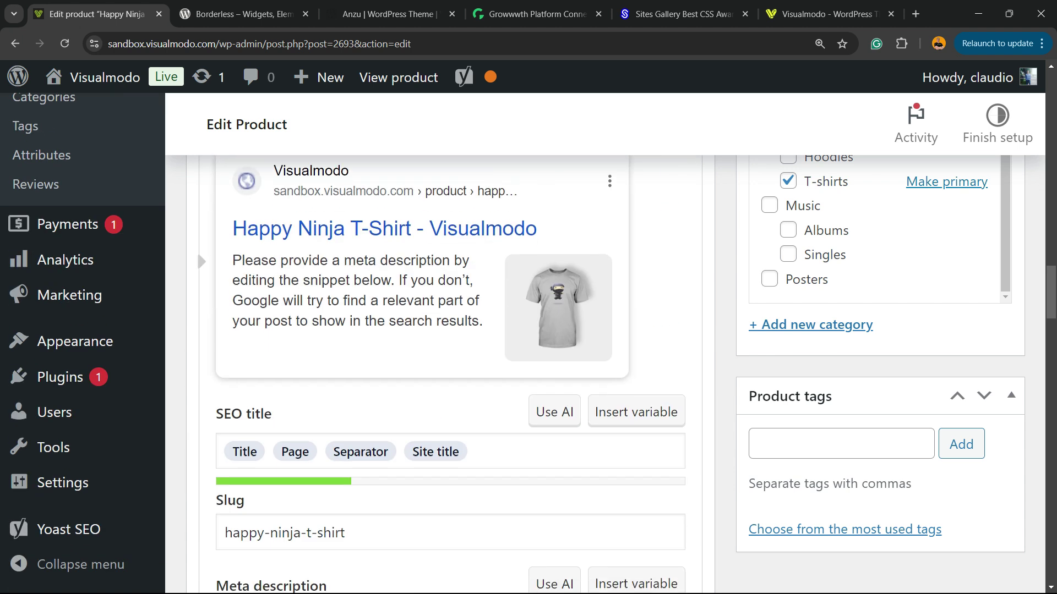
scroll(450, 374, "down", 2)
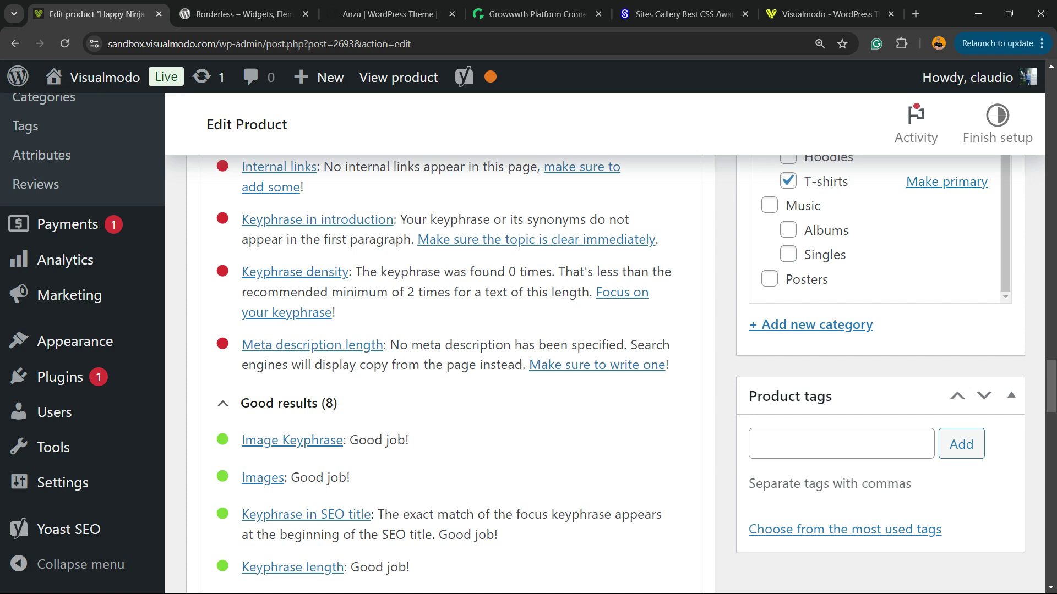
scroll(451, 374, "down", 5)
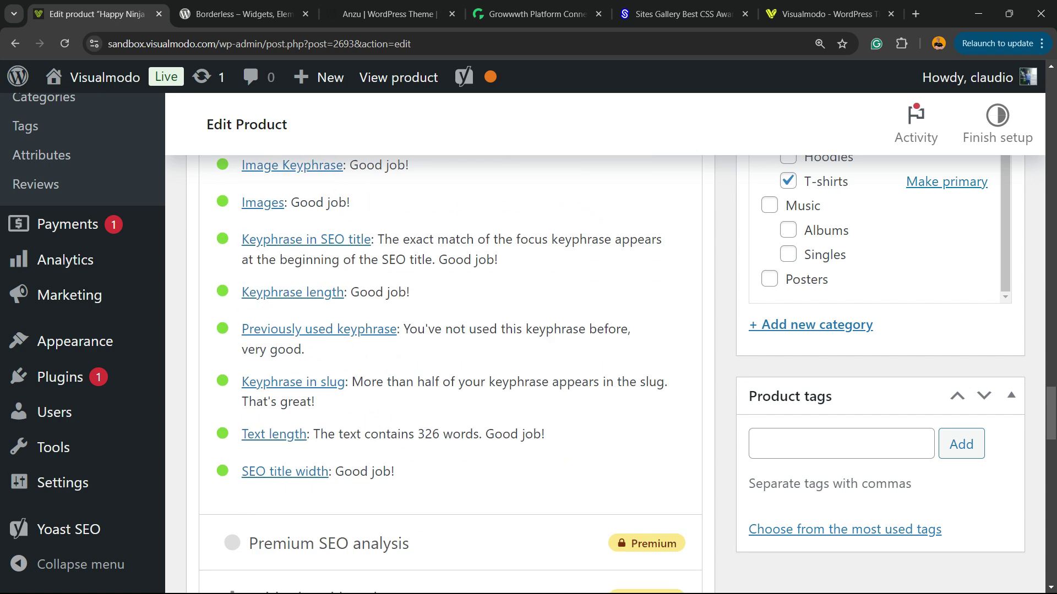
scroll(450, 374, "up", 2)
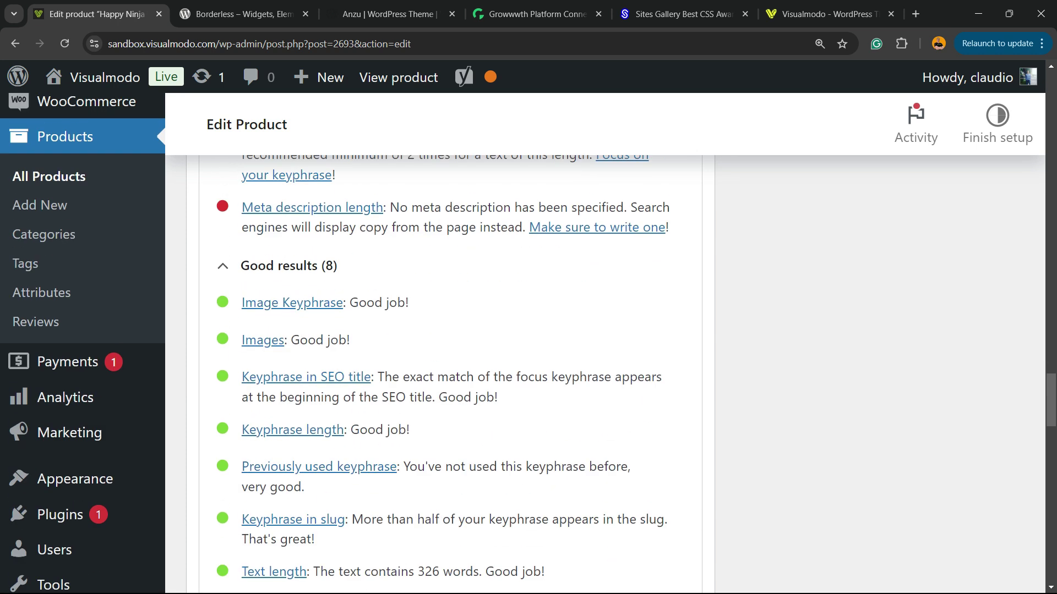
key("Tab")
scroll(450, 374, "up", 5)
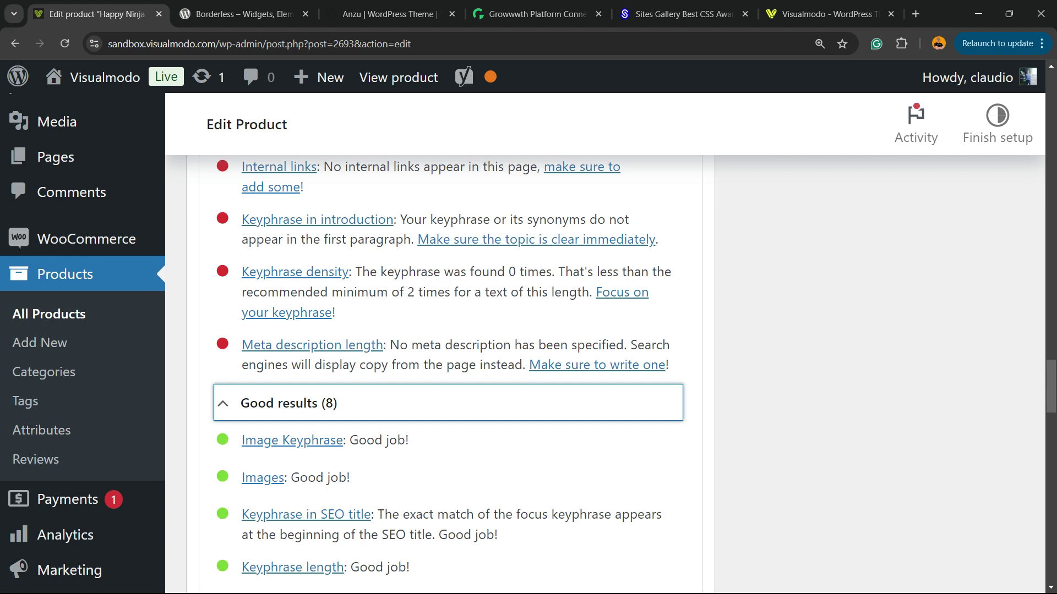
scroll(450, 374, "up", 2)
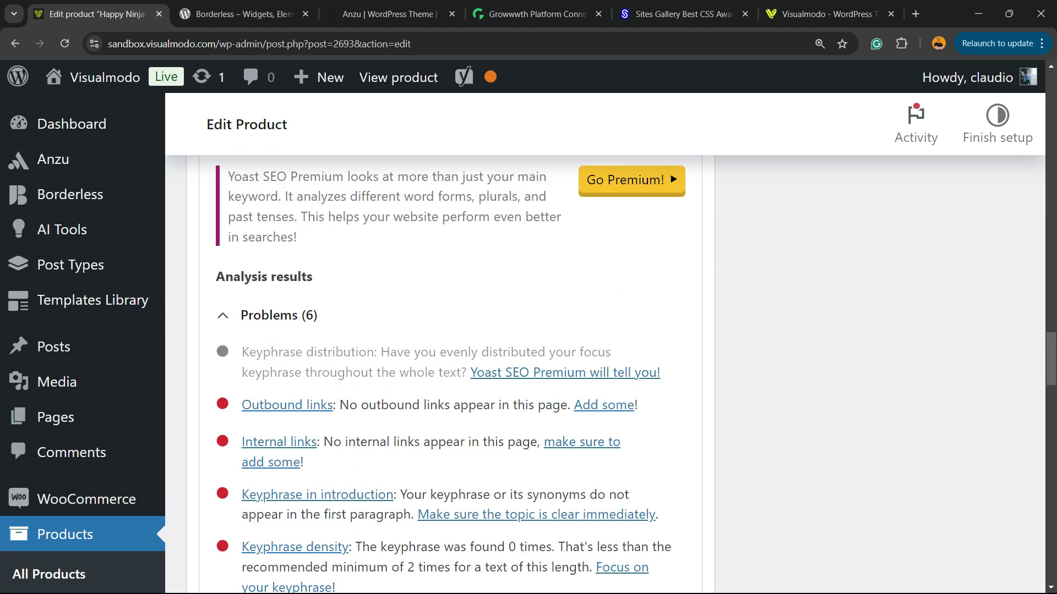
Step: Replace the words "ultricies eget" with "visualmodo" in the last copy of the placeholder text in the product description
scroll(451, 374, "up", 6)
scroll(450, 375, "down", 6)
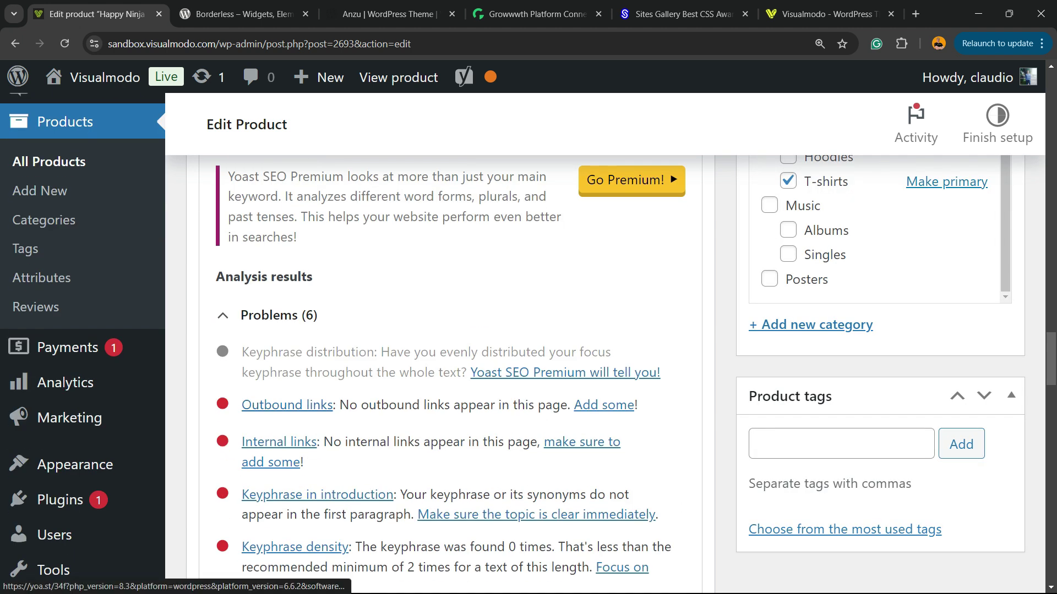
scroll(450, 374, "up", 10)
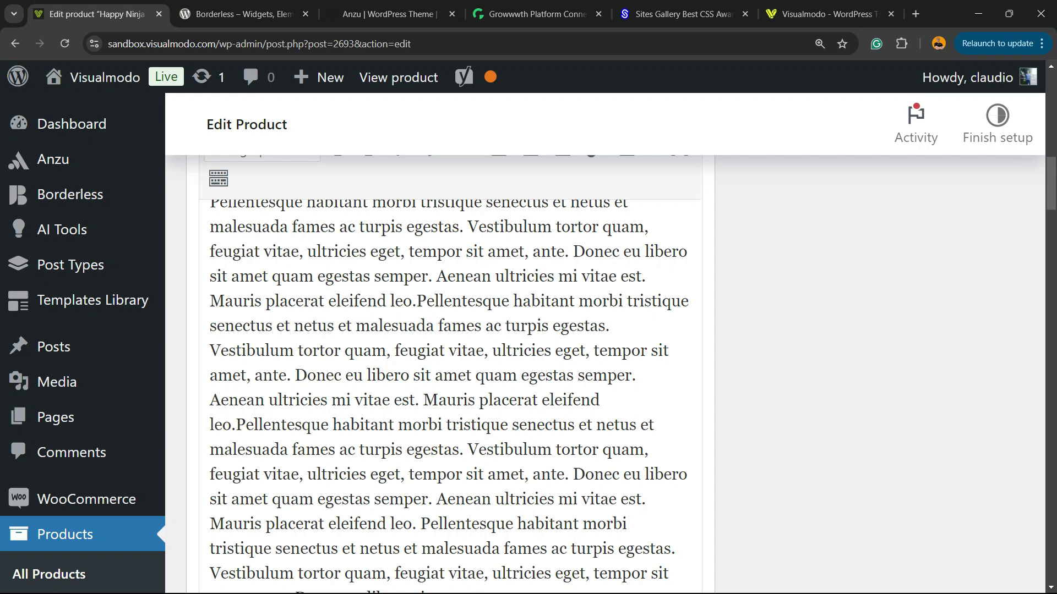
scroll(450, 375, "down", 2)
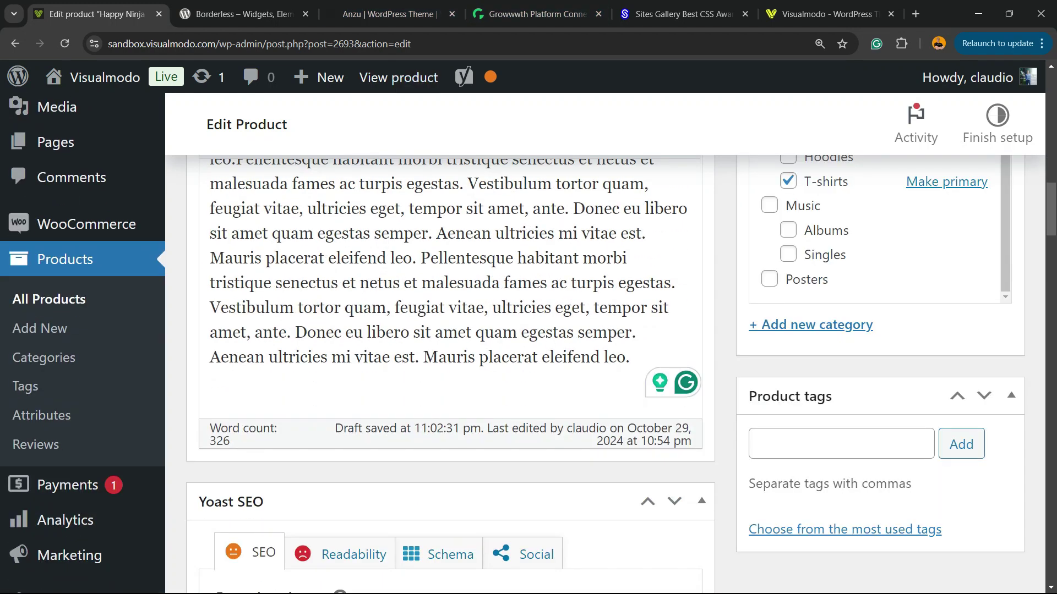
left_click_drag(492, 309, 585, 309)
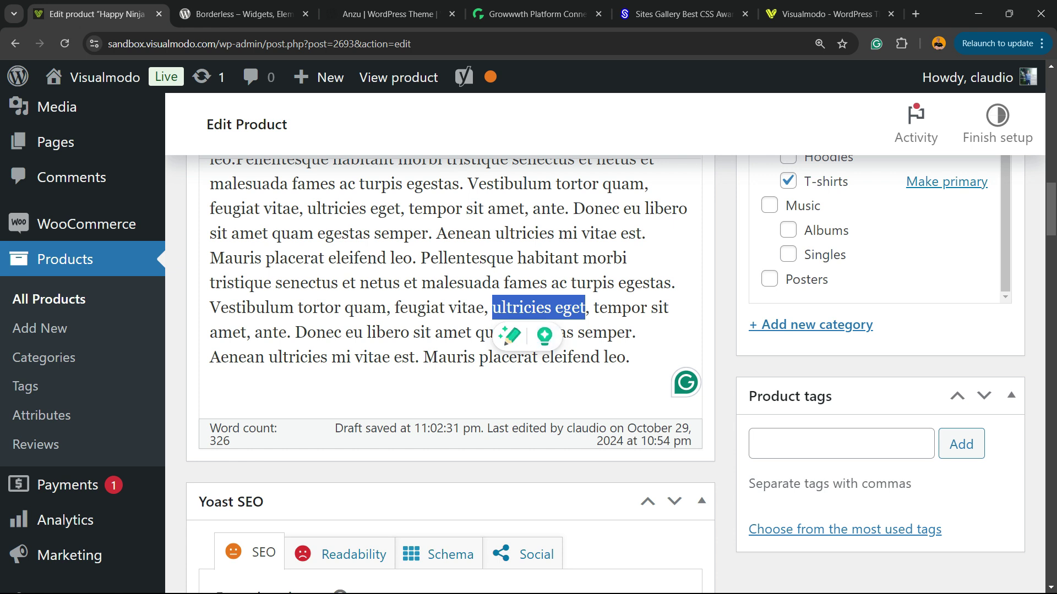
type("visual")
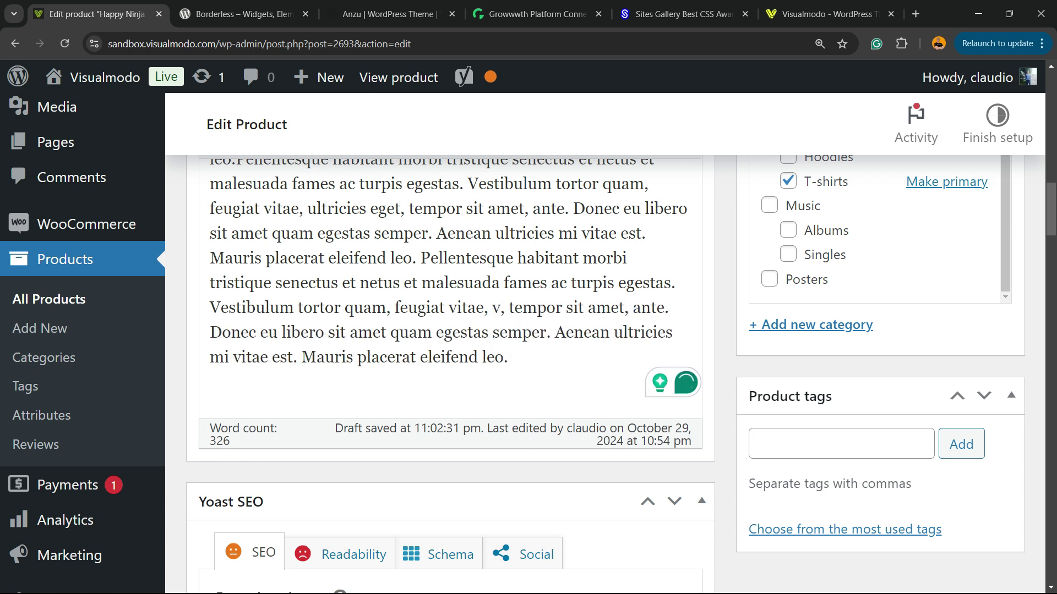
type("modo")
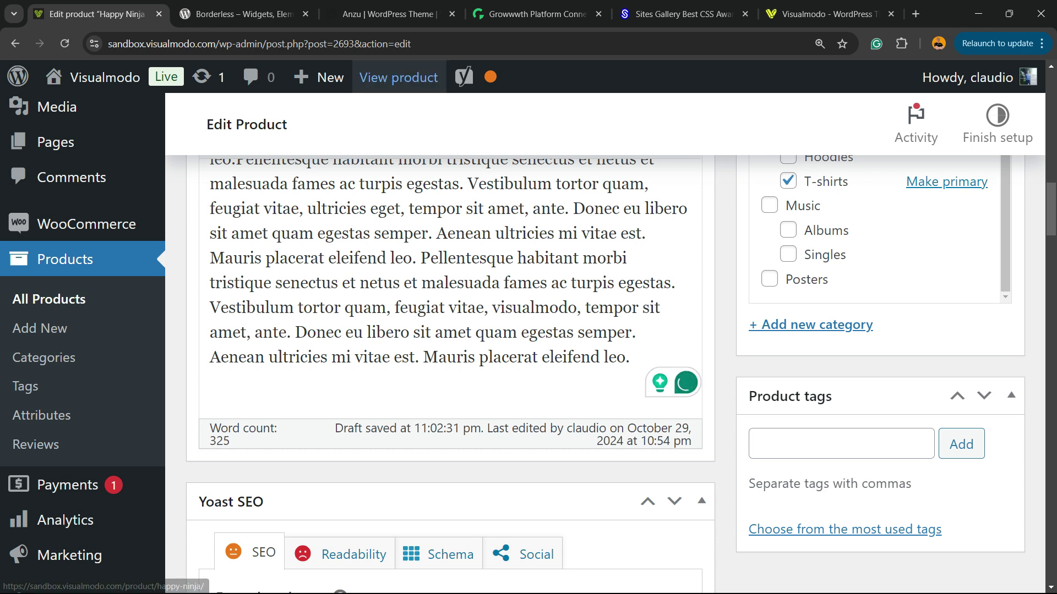
Step: Copy the address of Visualmodo's blog page and link the word "visualmodo" in the description to visualmodo.com/blog
left_click(830, 13)
left_click(353, 44)
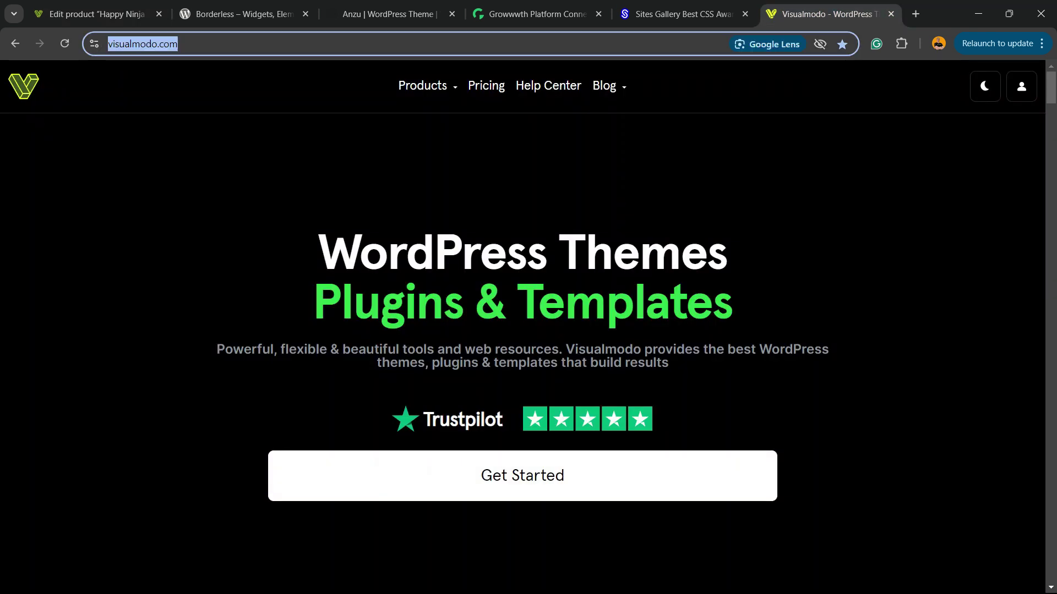
left_click(604, 85)
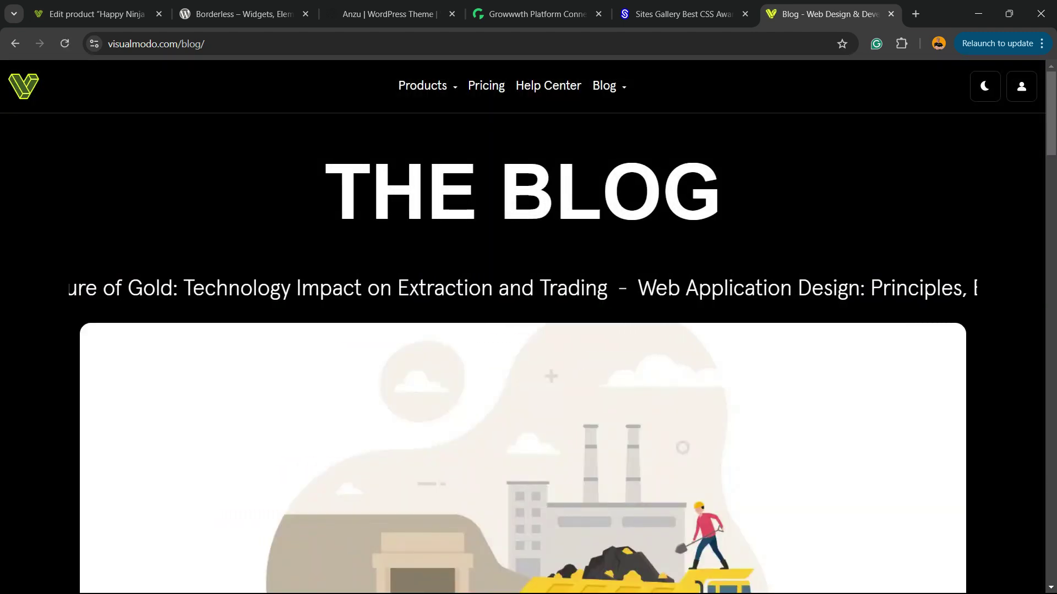
left_click(207, 43)
left_click(242, 13)
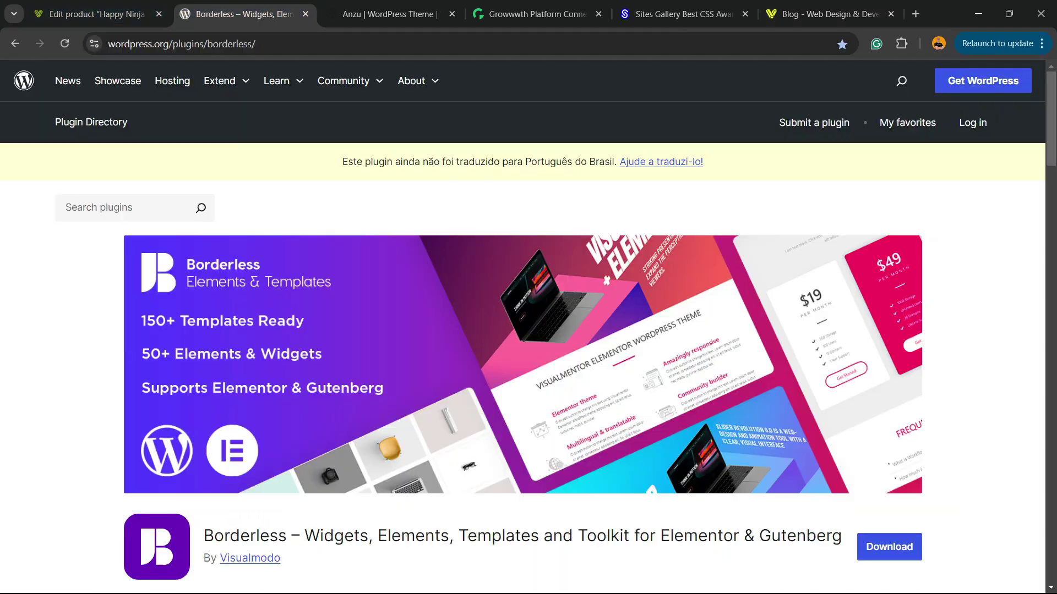
left_click(96, 14)
key("ctrl+shift+Left")
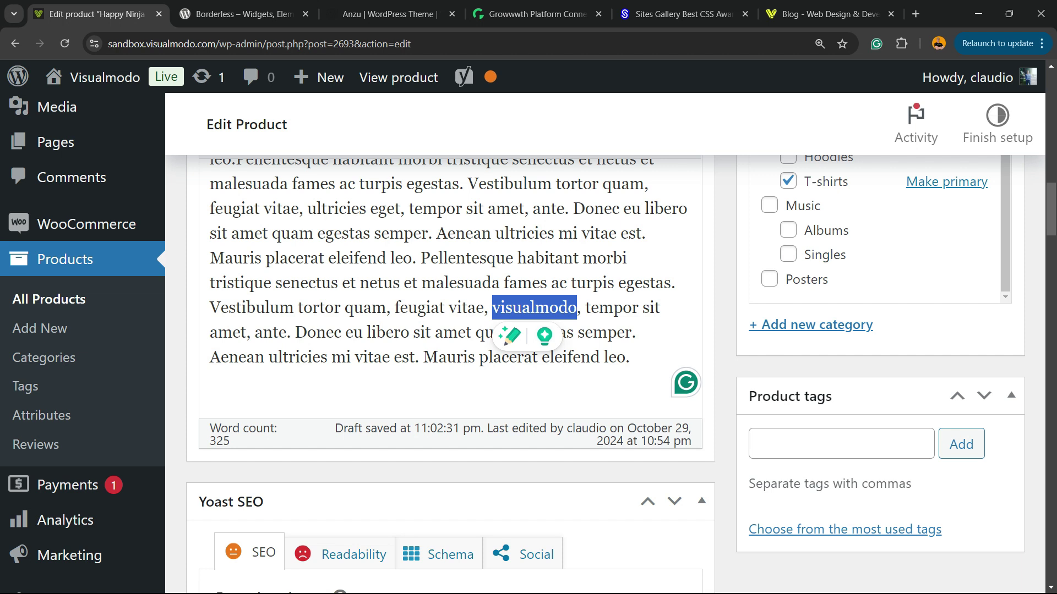
key("ctrl+v")
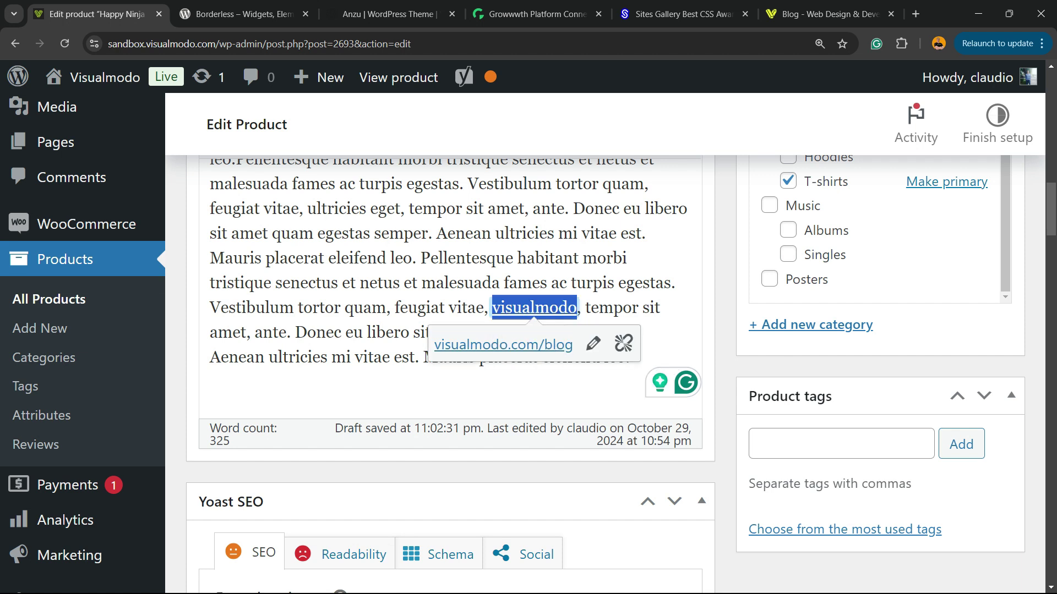
Step: Split the description's final block of text so that each of its four placeholder copies becomes a separate paragraph
scroll(450, 374, "down", 15)
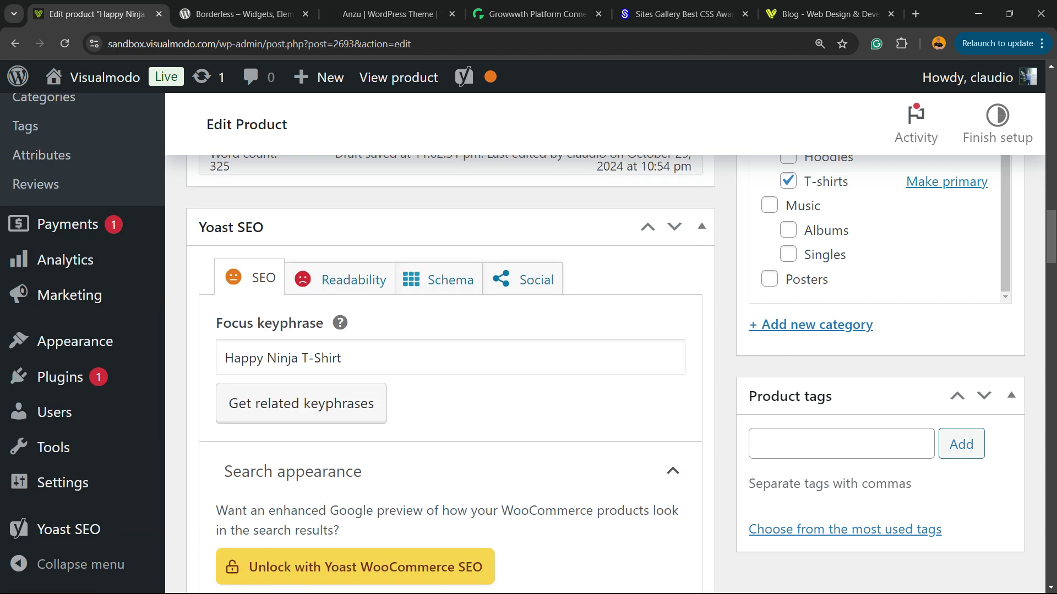
scroll(450, 375, "down", 15)
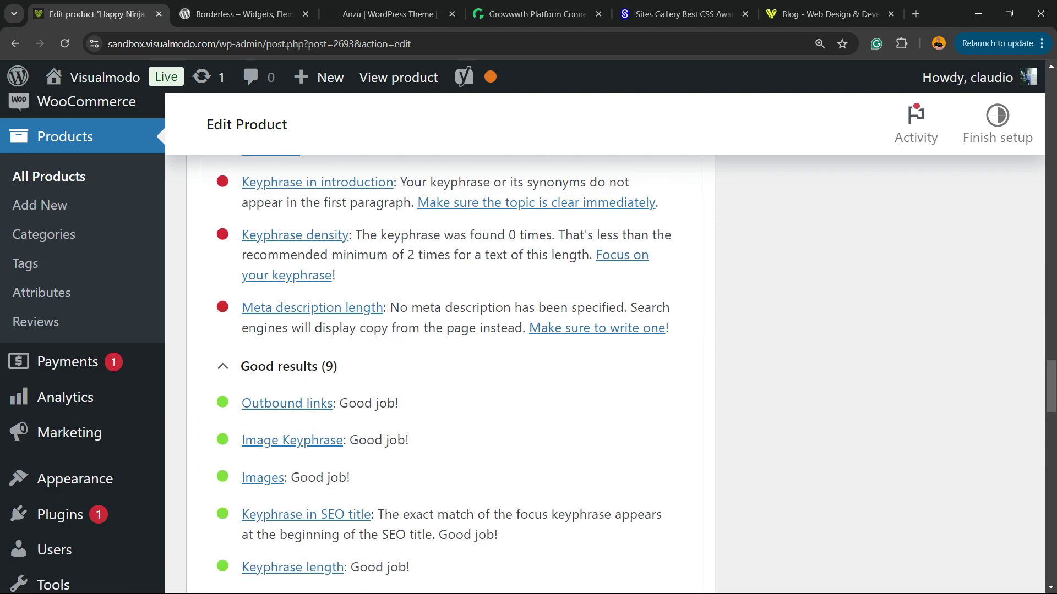
scroll(450, 374, "up", 5)
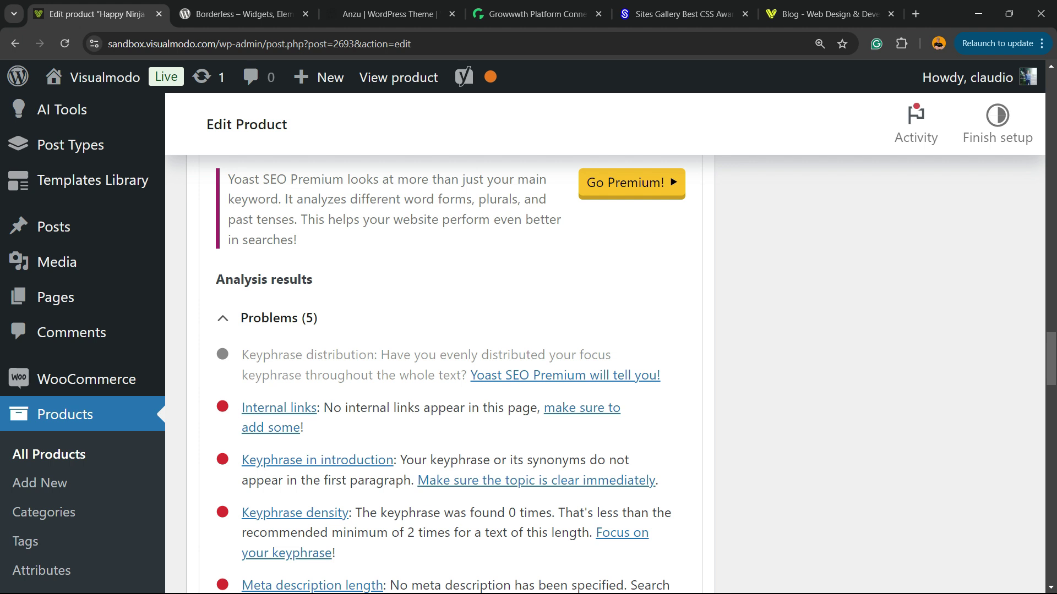
scroll(450, 375, "up", 15)
scroll(450, 374, "up", 5)
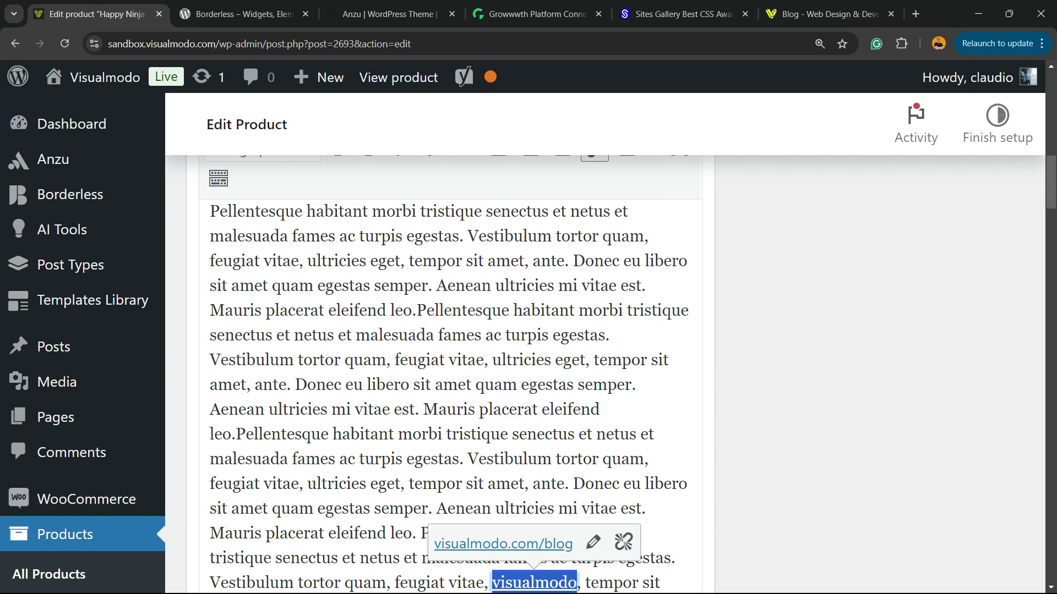
left_click(417, 311)
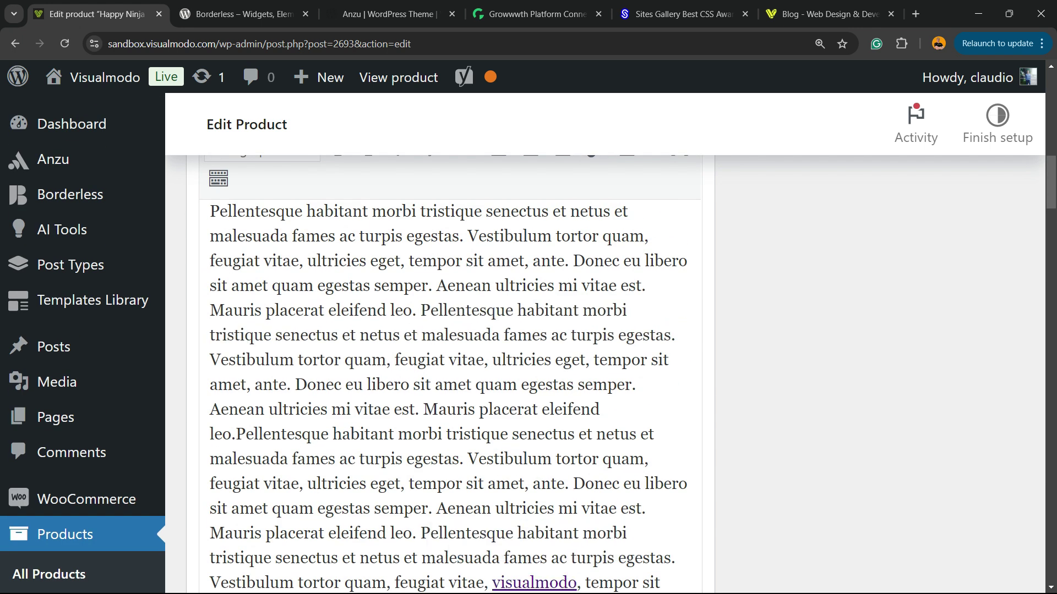
key("Return")
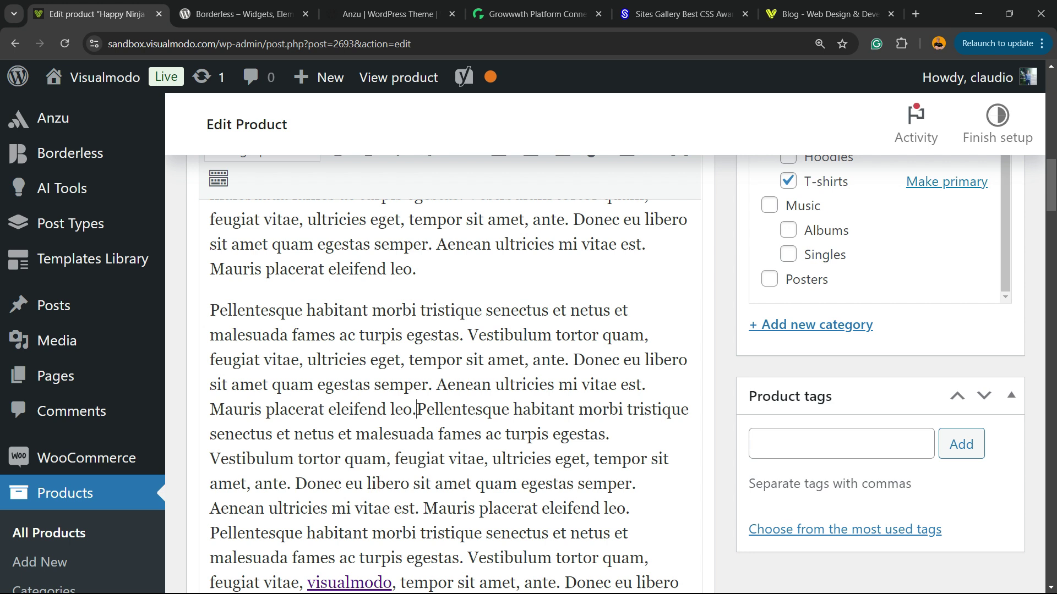
scroll(451, 374, "down", 4)
key("Return")
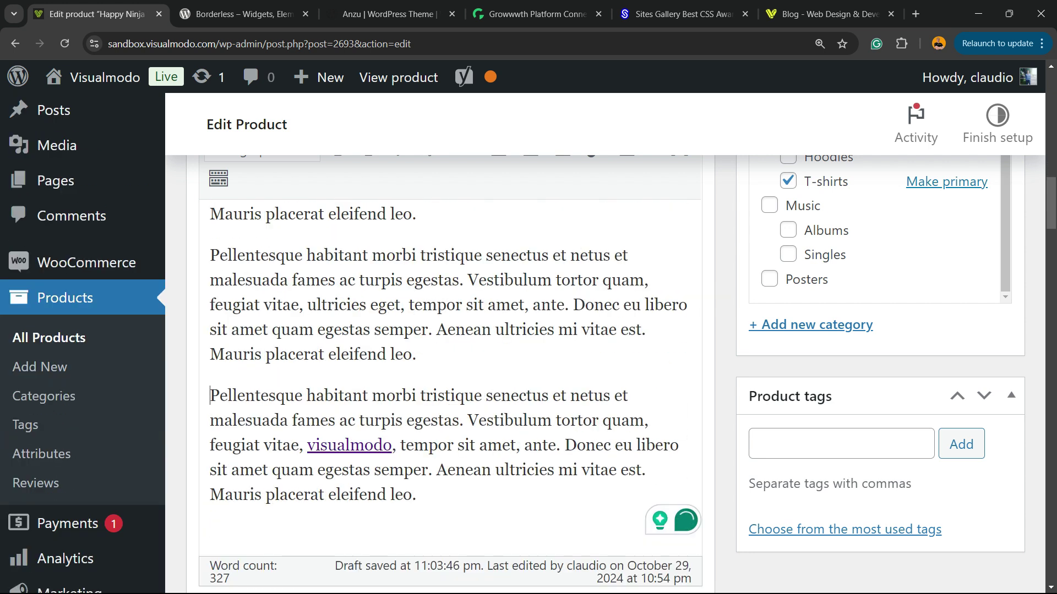
Step: Open the product list in a new tab, view the Ship Your Idea product page and copy its address
right_click(66, 337)
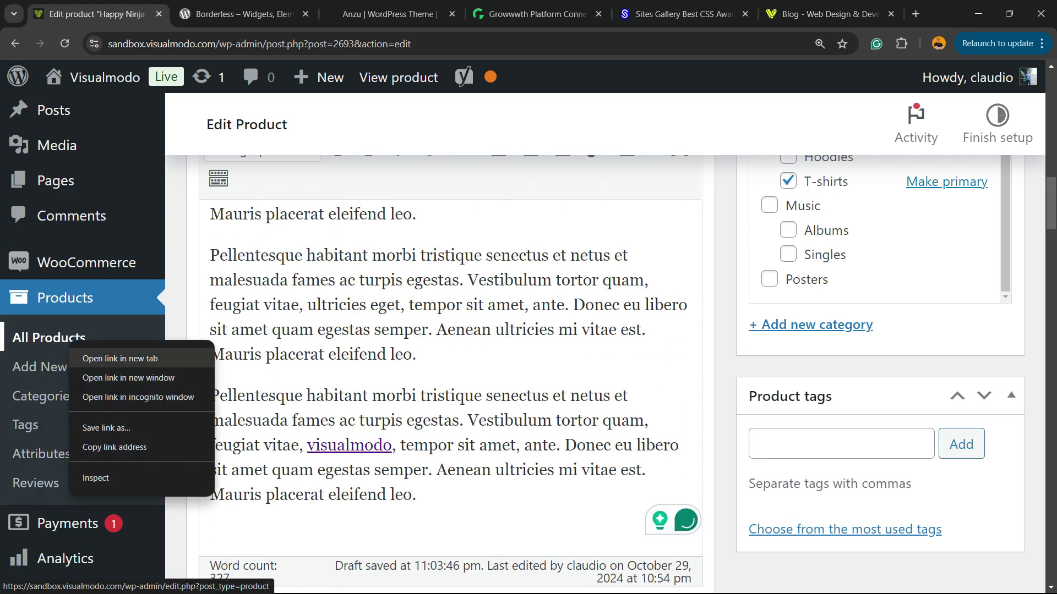
left_click(113, 358)
left_click(231, 14)
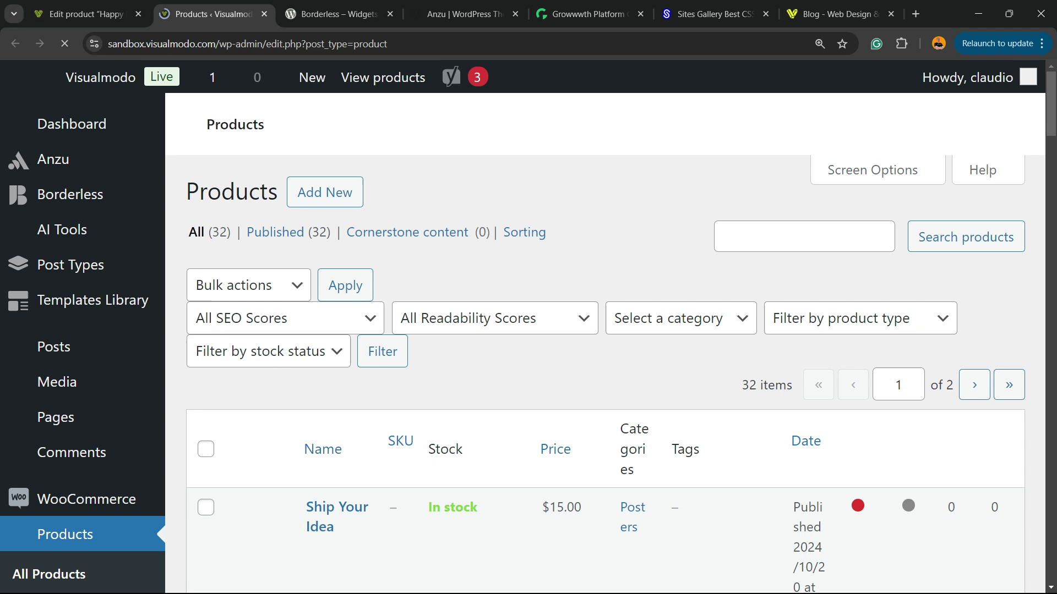
scroll(528, 330, "down", 5)
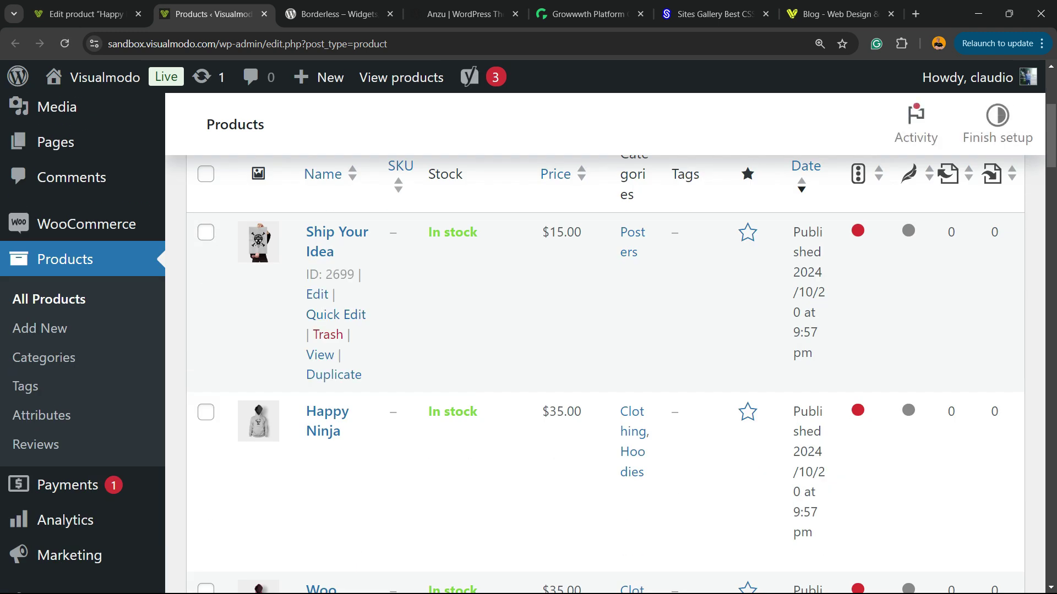
left_click(320, 355)
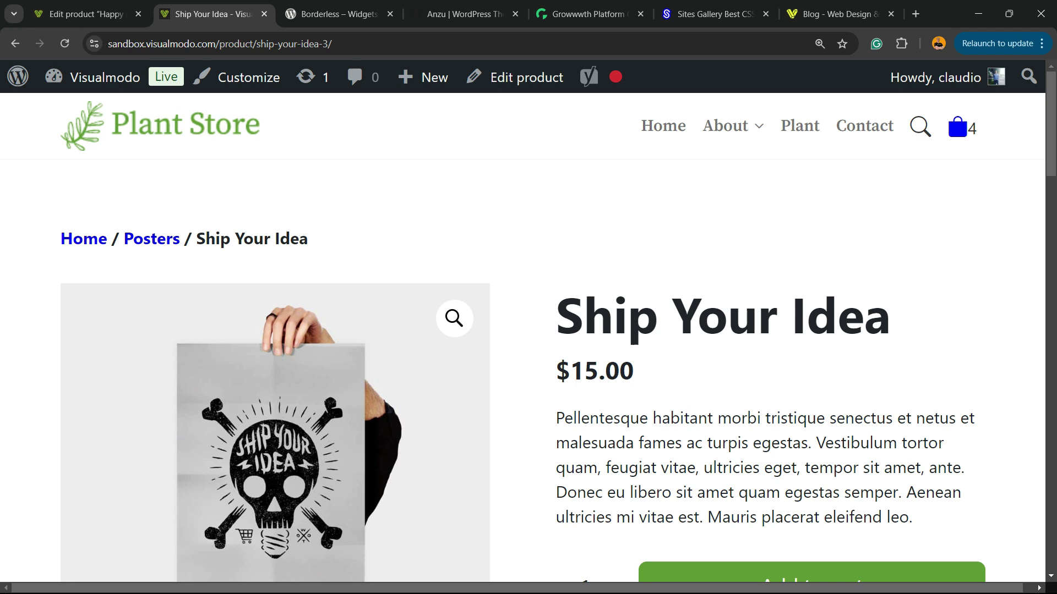
left_click(360, 44)
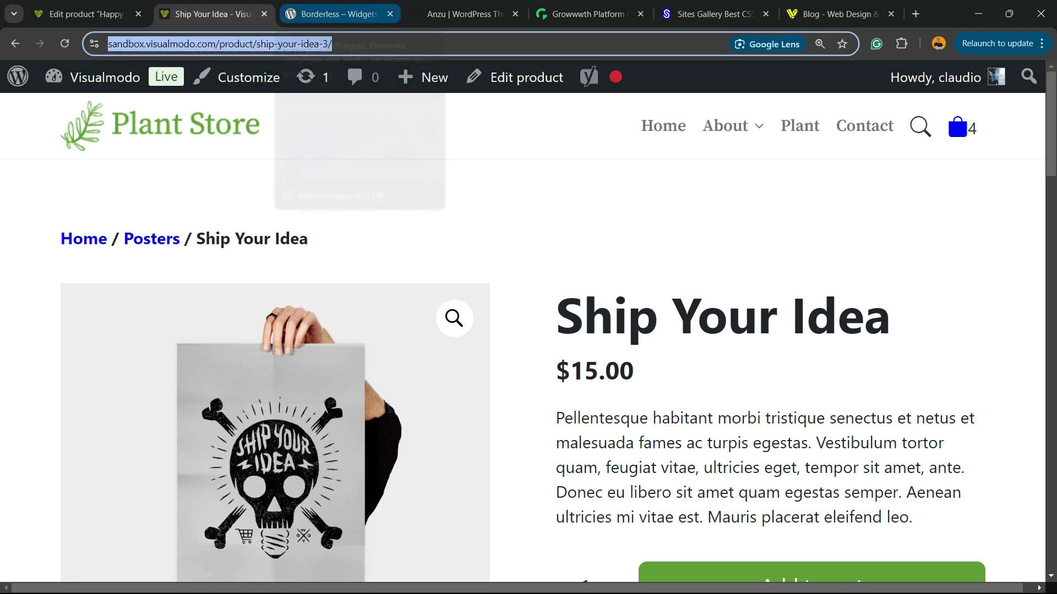
left_click(336, 14)
left_click(465, 14)
left_click(86, 14)
left_click(213, 14)
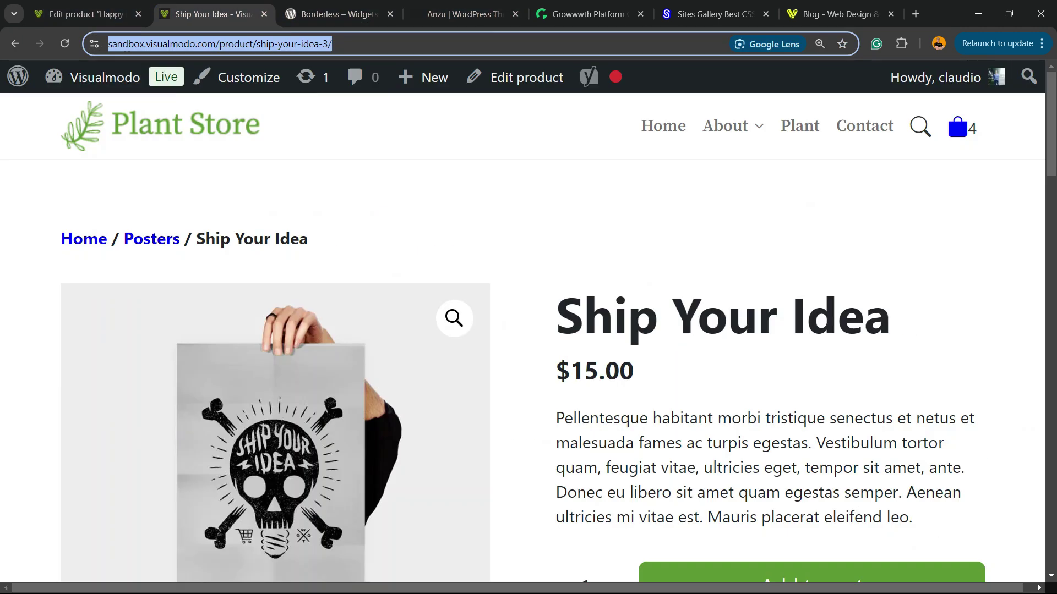
Step: Link the words "ultricies eget" in the third-to-last description paragraph to the copied Ship Your Idea product address
left_click(86, 13)
scroll(451, 353, "up", 3)
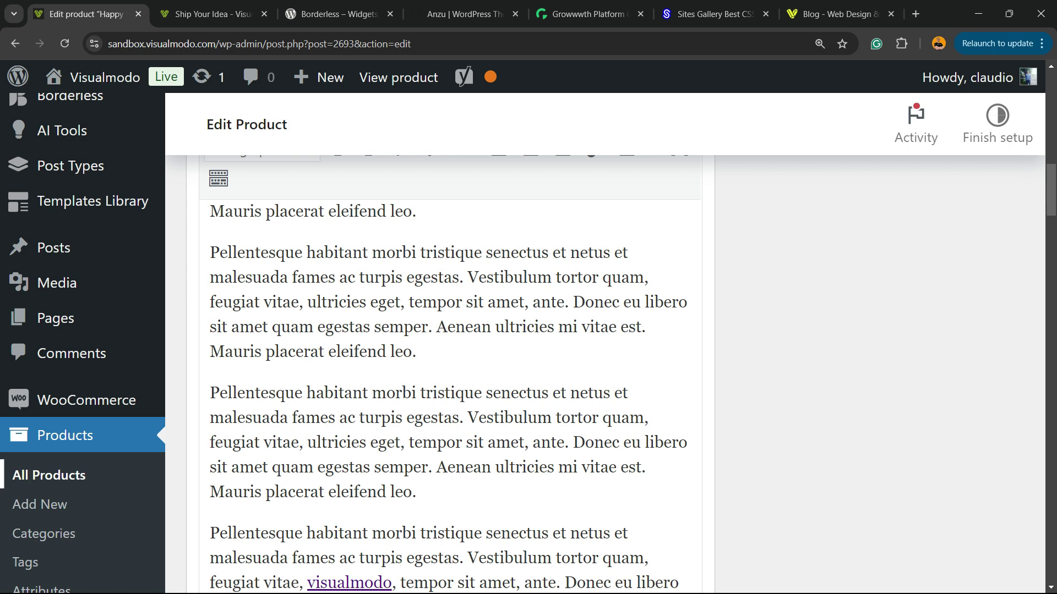
left_click_drag(307, 302, 401, 302)
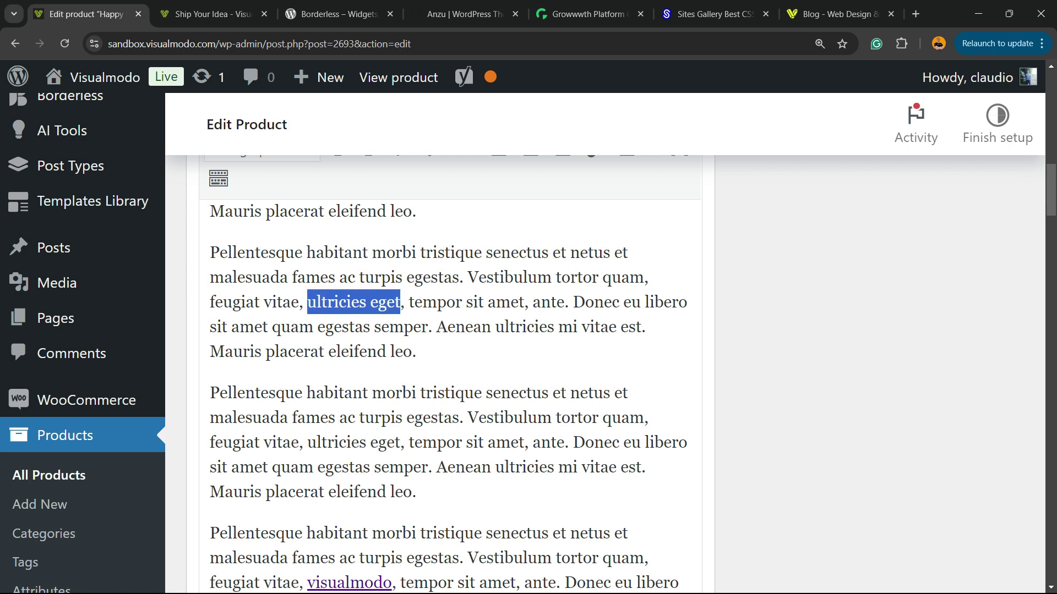
key("ctrl+v")
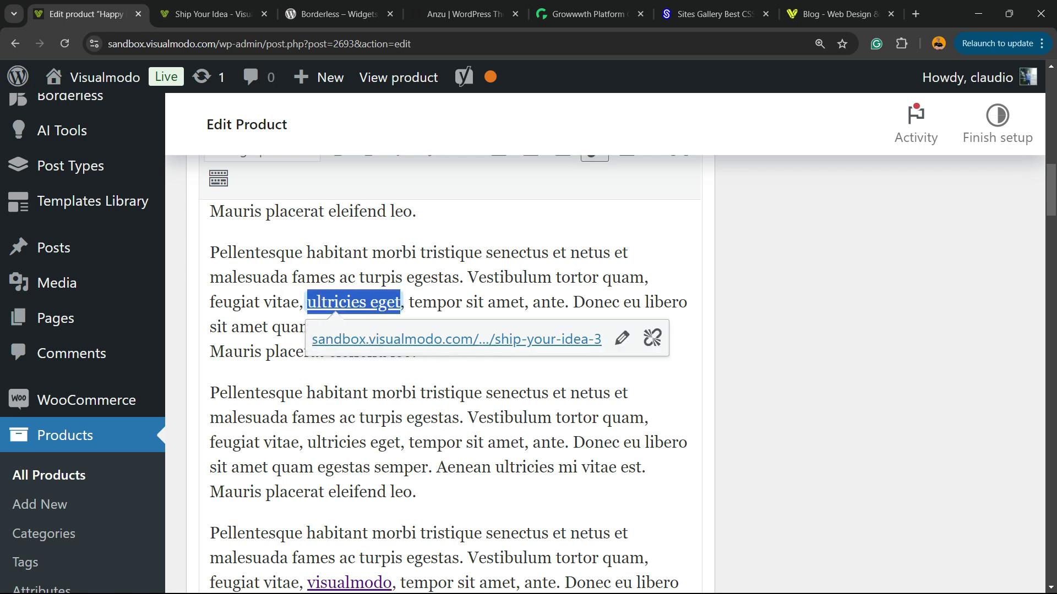
left_click(220, 14)
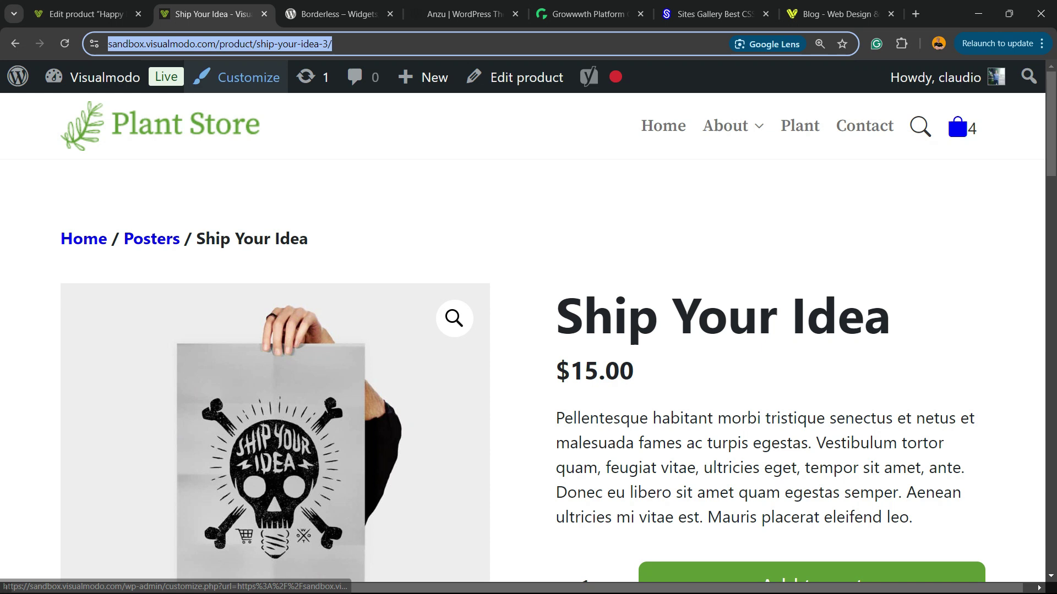
left_click(94, 13)
left_click(423, 443)
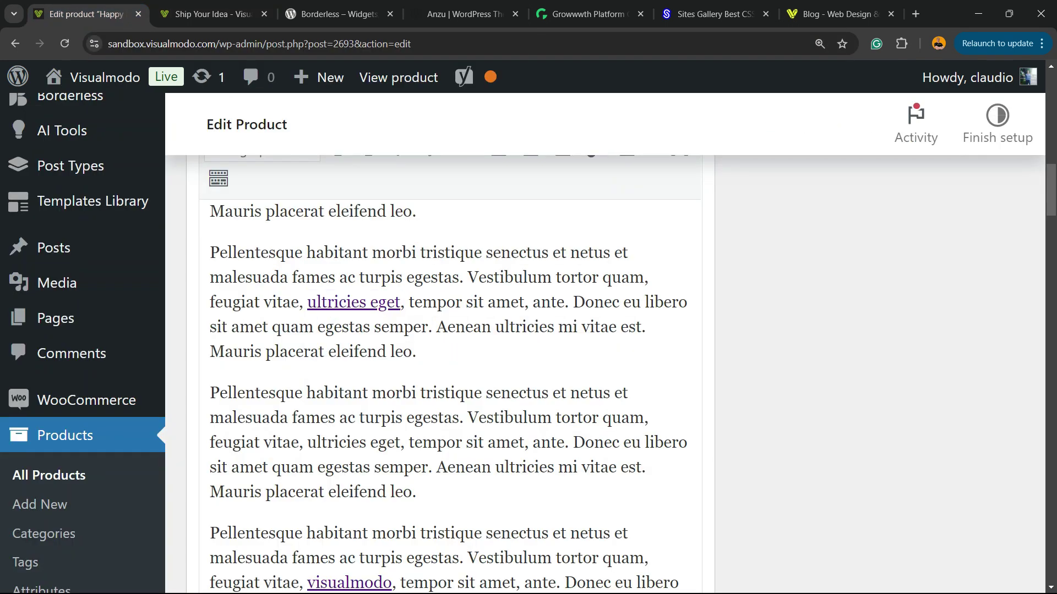
Step: Review the SEO analysis for the link results and the remaining keyphrase and meta description problems
scroll(529, 347, "down", 15)
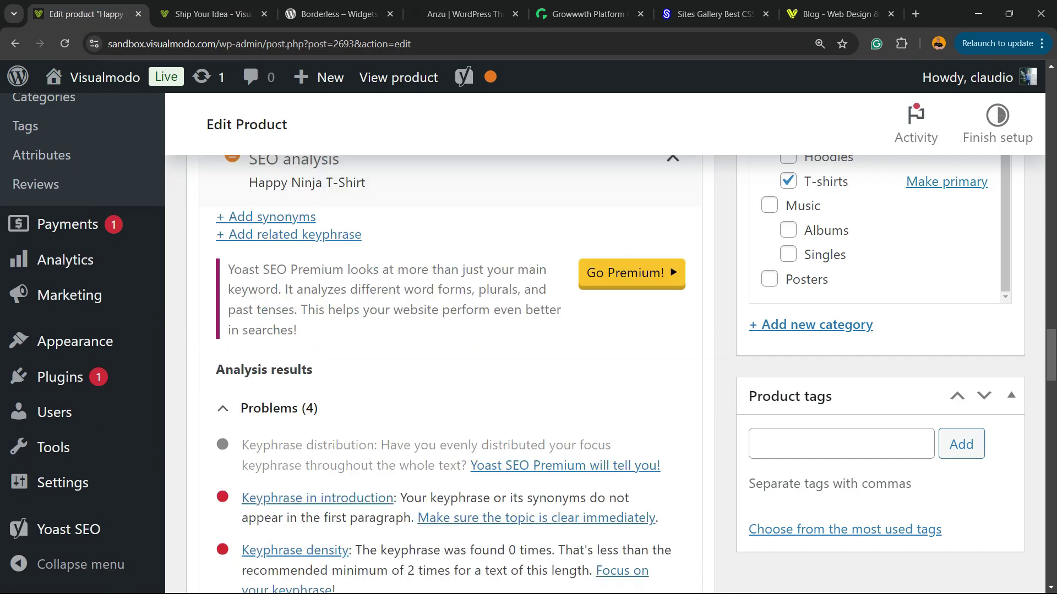
scroll(528, 347, "down", 5)
scroll(528, 346, "up", 2)
scroll(528, 347, "up", 3)
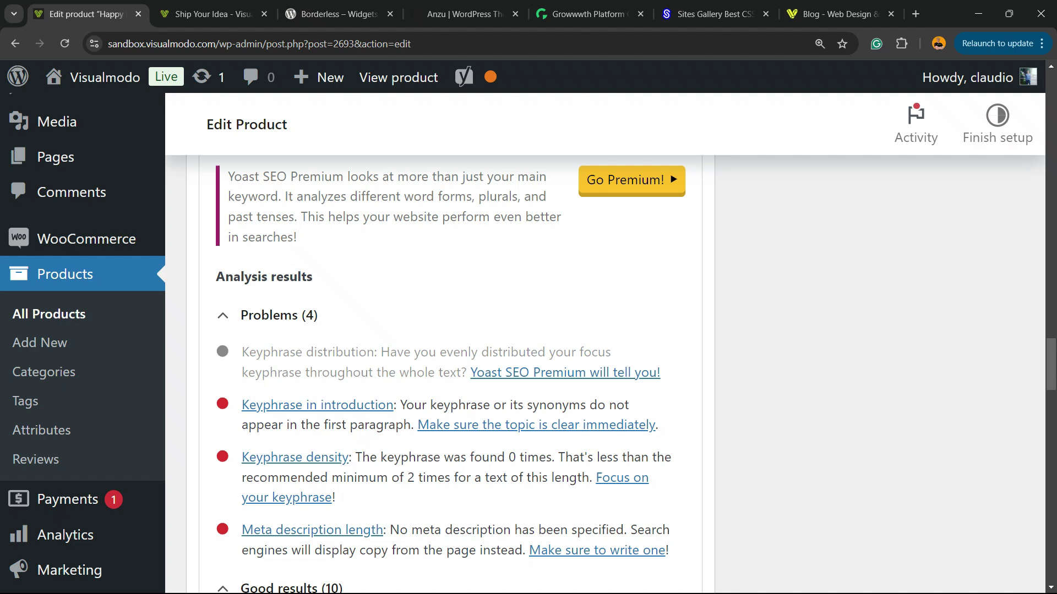
scroll(528, 347, "down", 4)
scroll(528, 346, "up", 2)
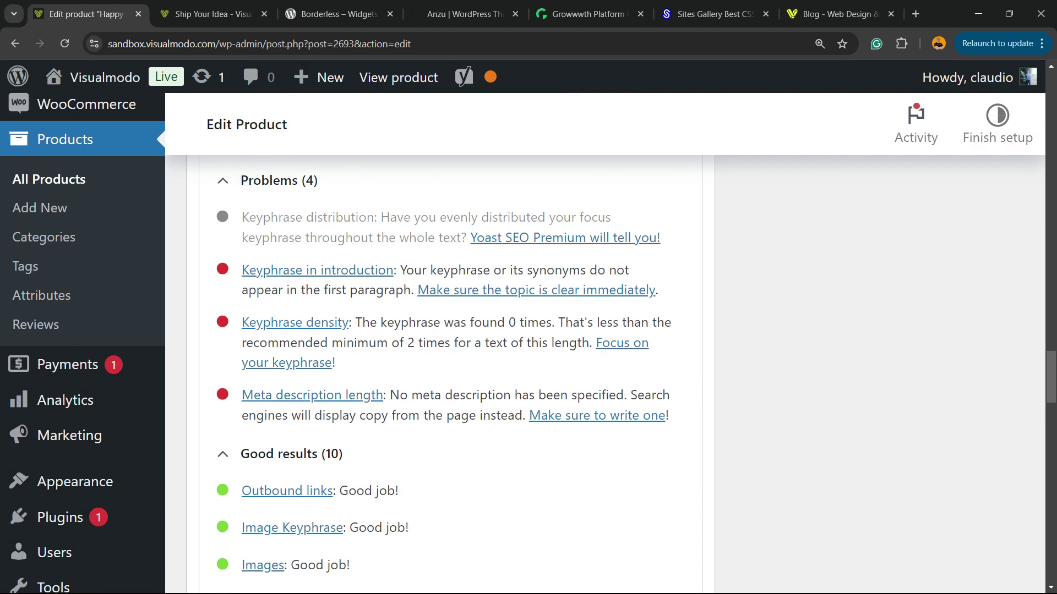
scroll(528, 347, "up", 2)
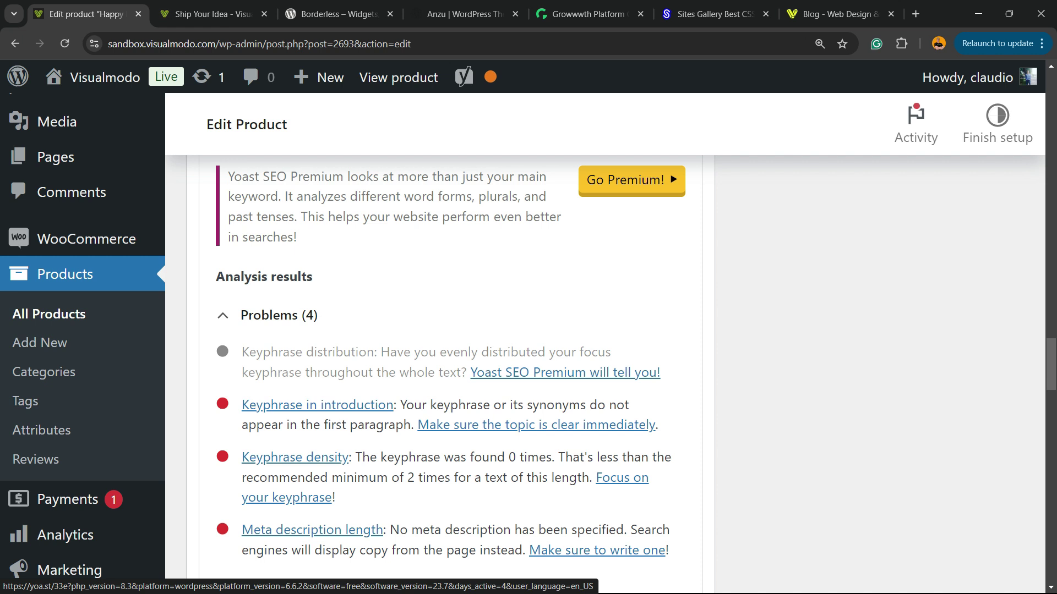
scroll(529, 347, "down", 2)
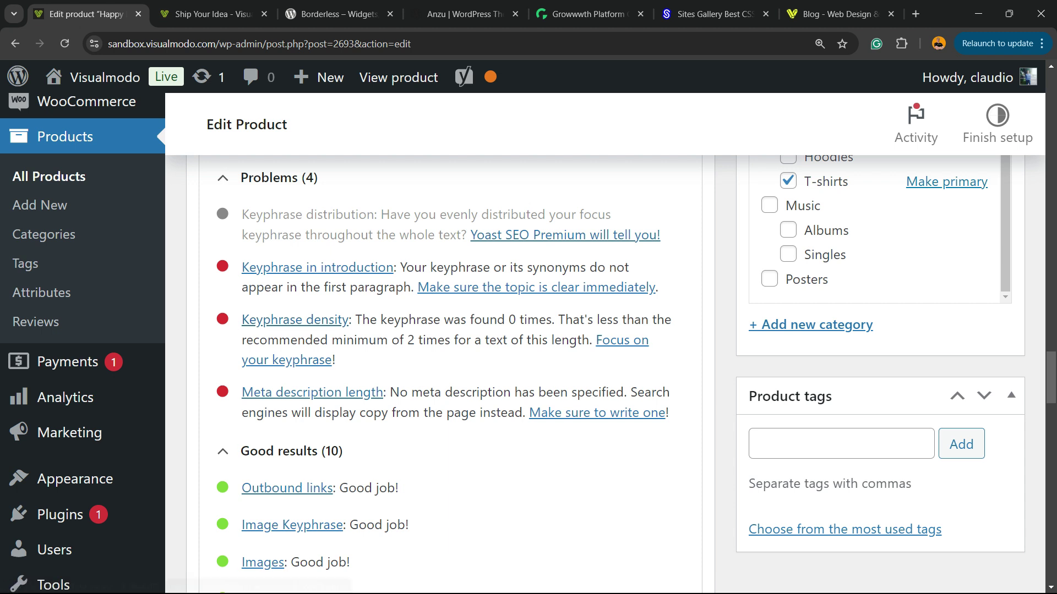
scroll(512, 336, "up", 1)
scroll(512, 341, "up", 8)
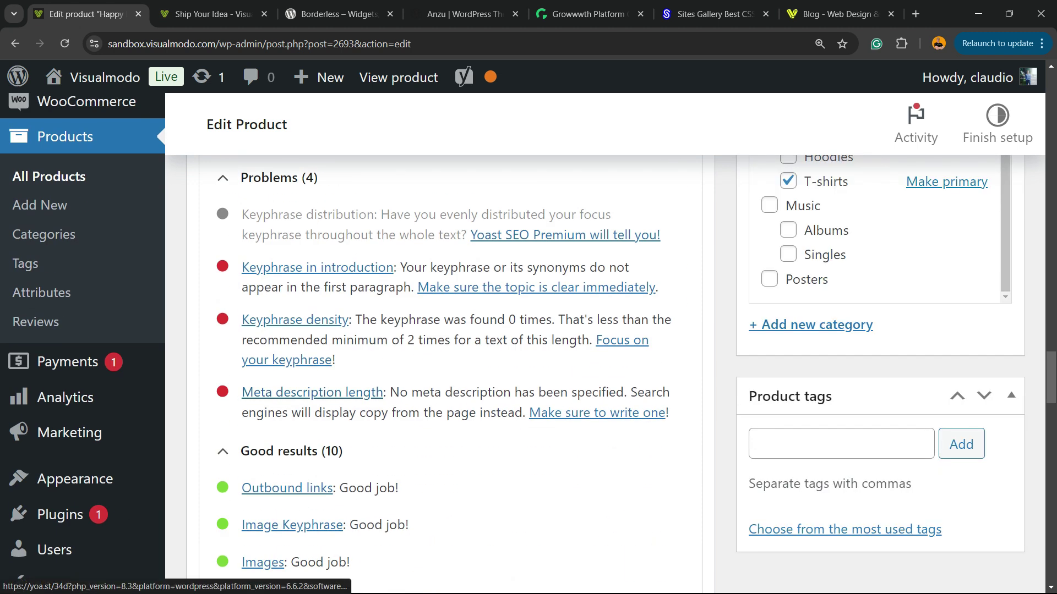
Step: Copy the product title and insert "Happy Ninja T-Shirt," at the start of the description's first paragraph
scroll(511, 341, "up", 15)
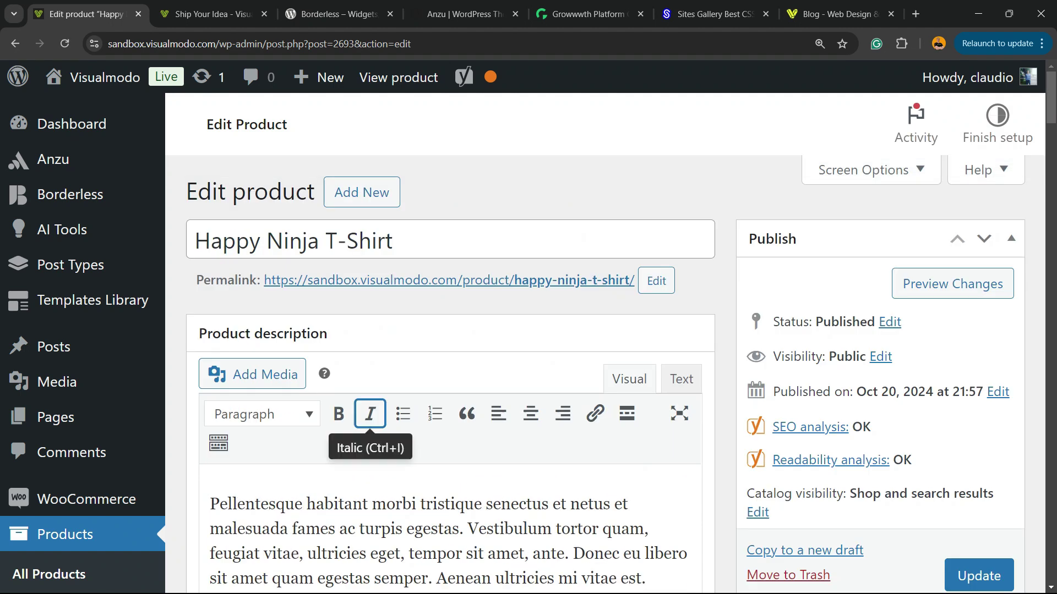
triple_click(353, 241)
key("ctrl+c")
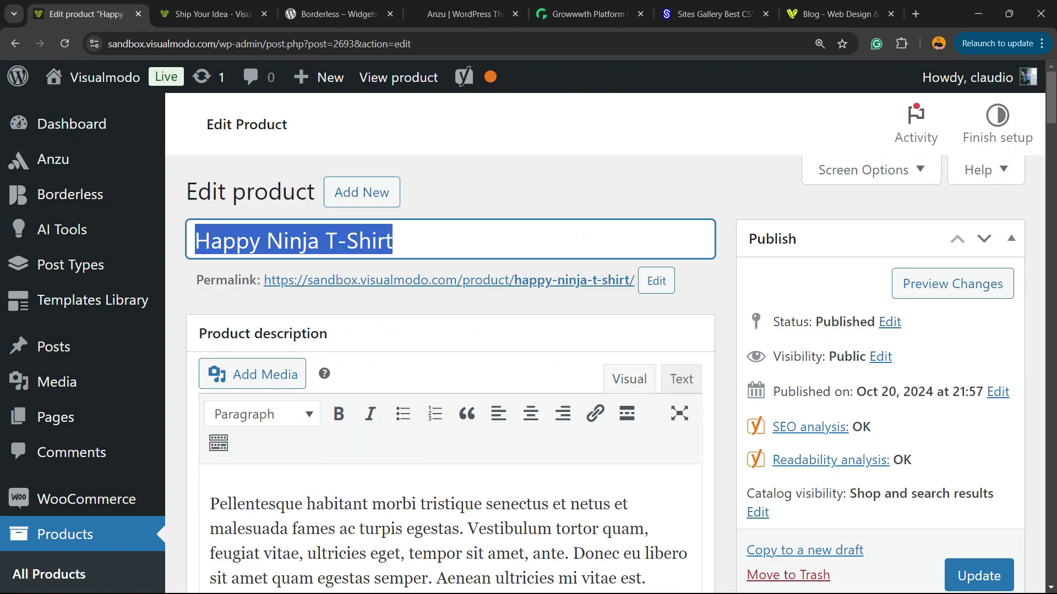
scroll(679, 408, "down", 3)
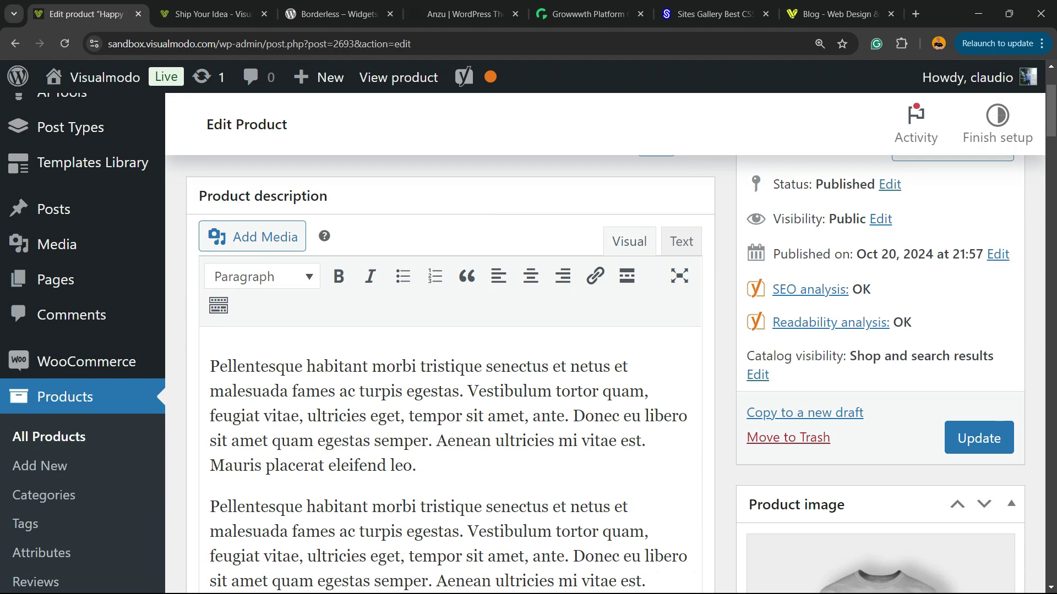
key("ctrl+v")
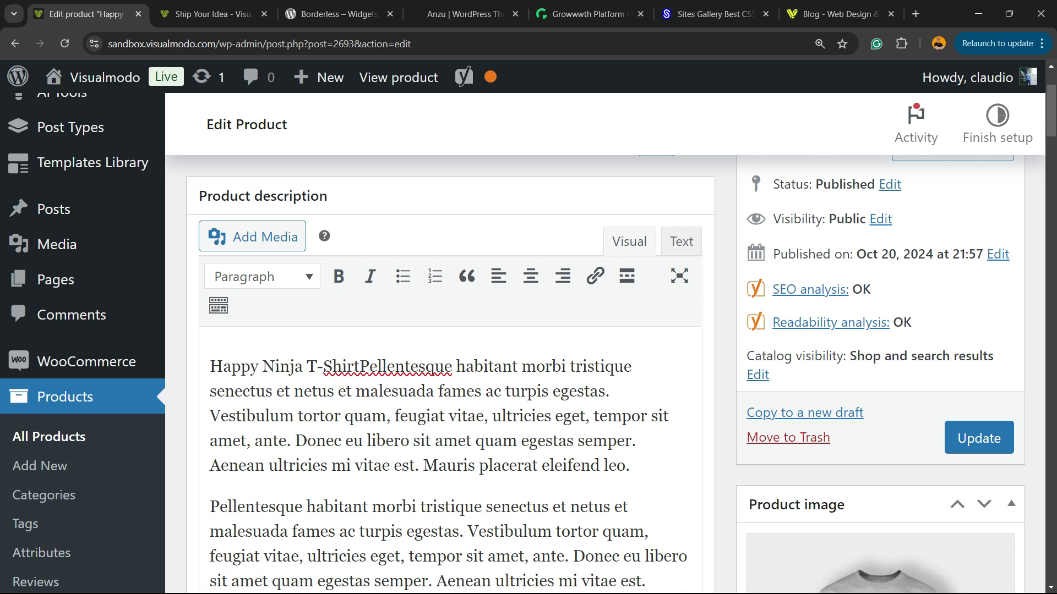
type(",")
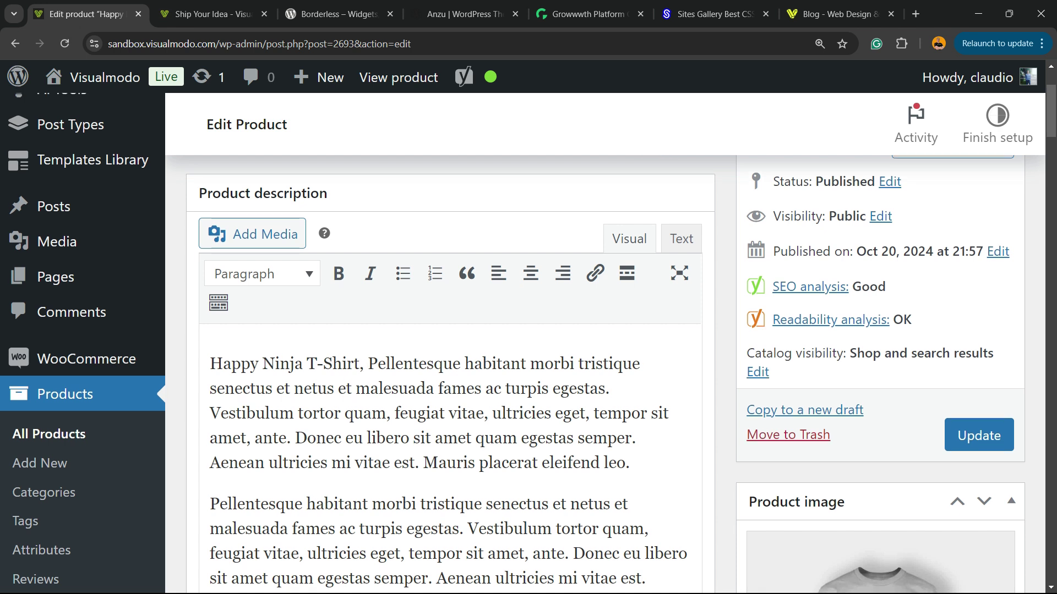
Step: Check the keyphrase density result and add "Happy Ninja T-Shirt" at the end of the paragraph above the one with the "ultricies eget" link
scroll(452, 357, "down", 15)
scroll(451, 358, "down", 12)
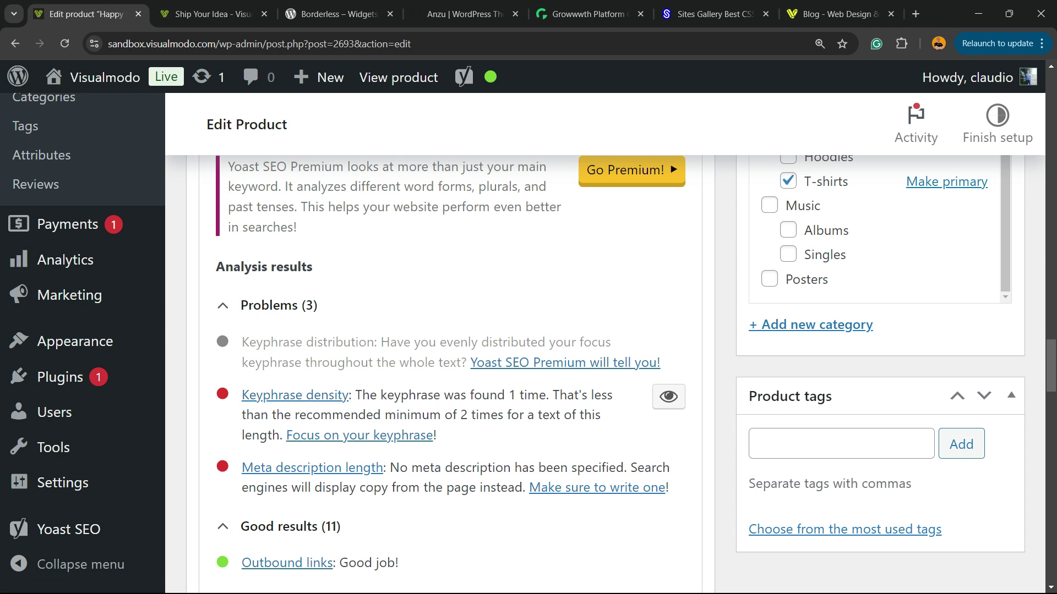
scroll(450, 374, "up", 15)
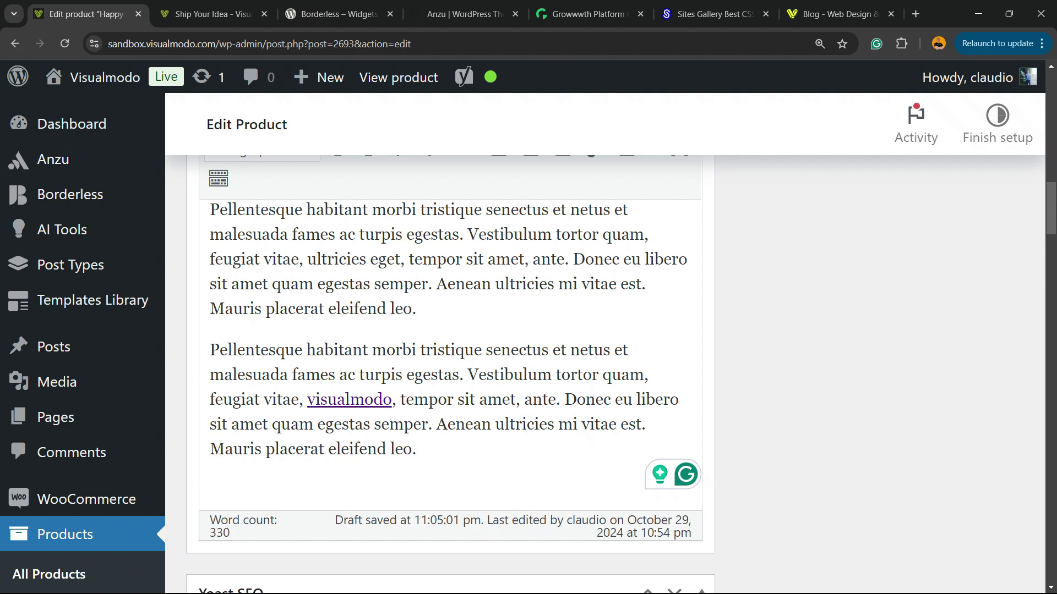
scroll(451, 375, "down", 5)
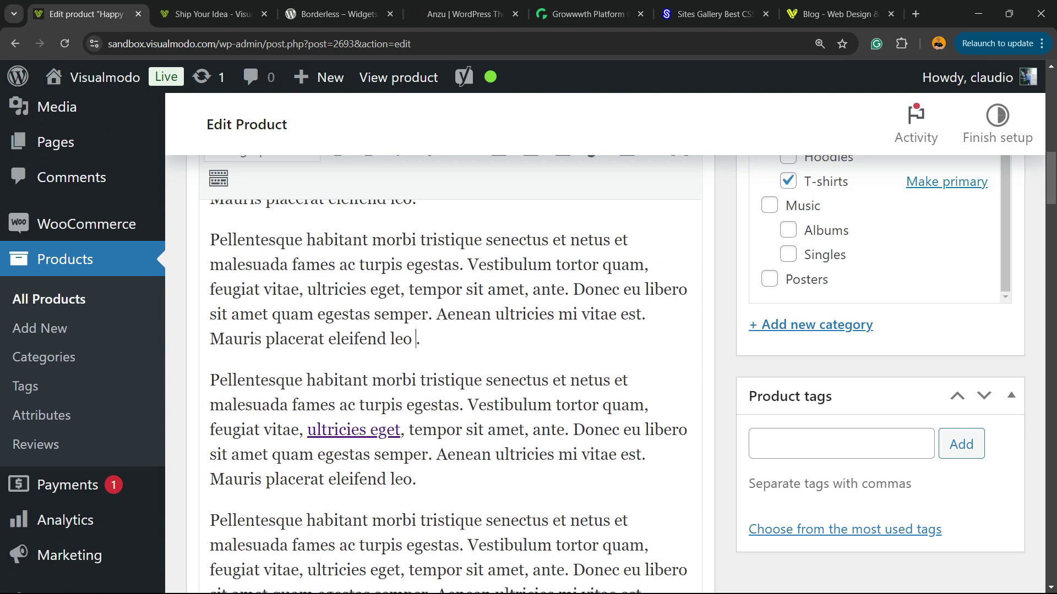
key("ctrl+v")
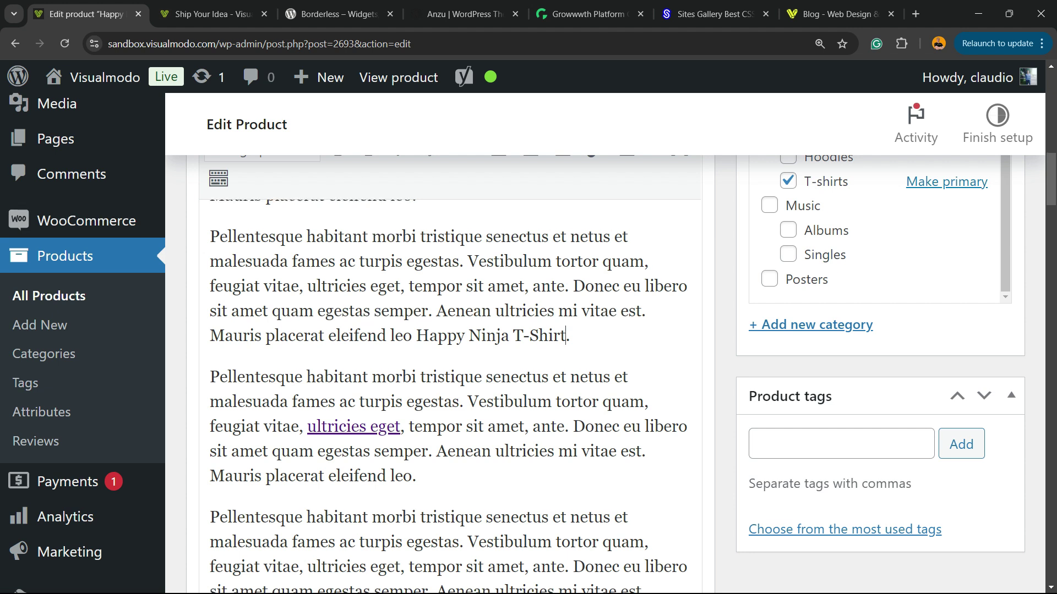
Step: Copy the description's opening text from "Happy Ninja T-Shirt," through "malesuada fames" into the empty meta description
scroll(450, 374, "down", 10)
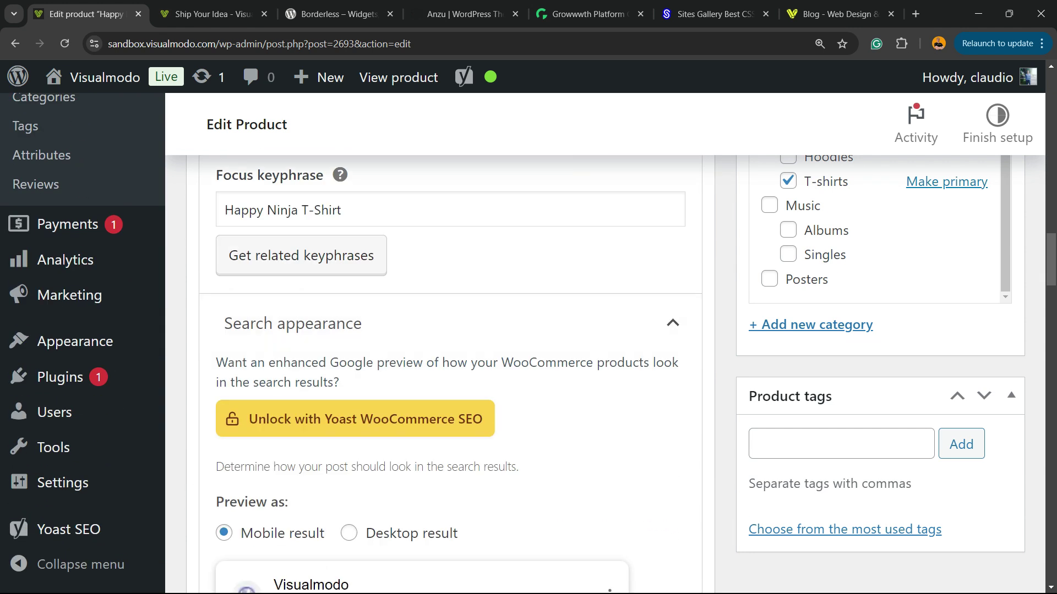
scroll(450, 374, "down", 10)
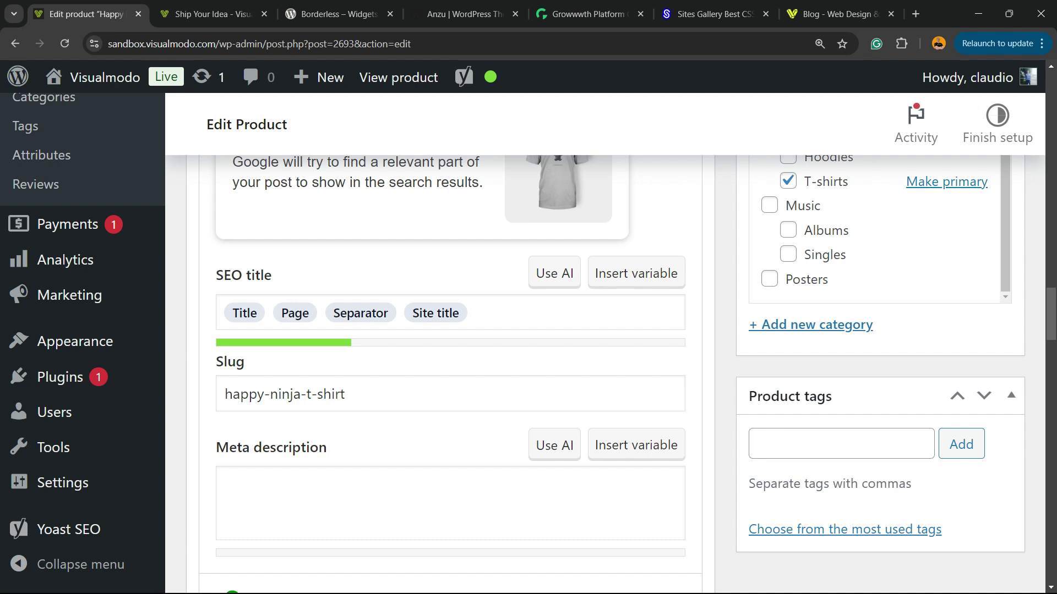
scroll(451, 375, "down", 9)
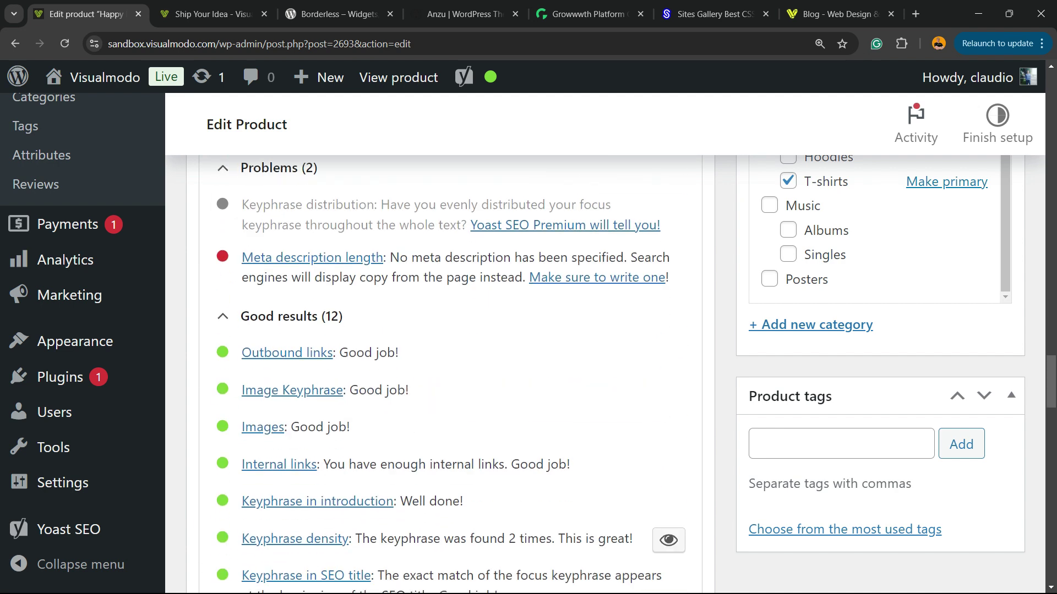
scroll(450, 374, "up", 1)
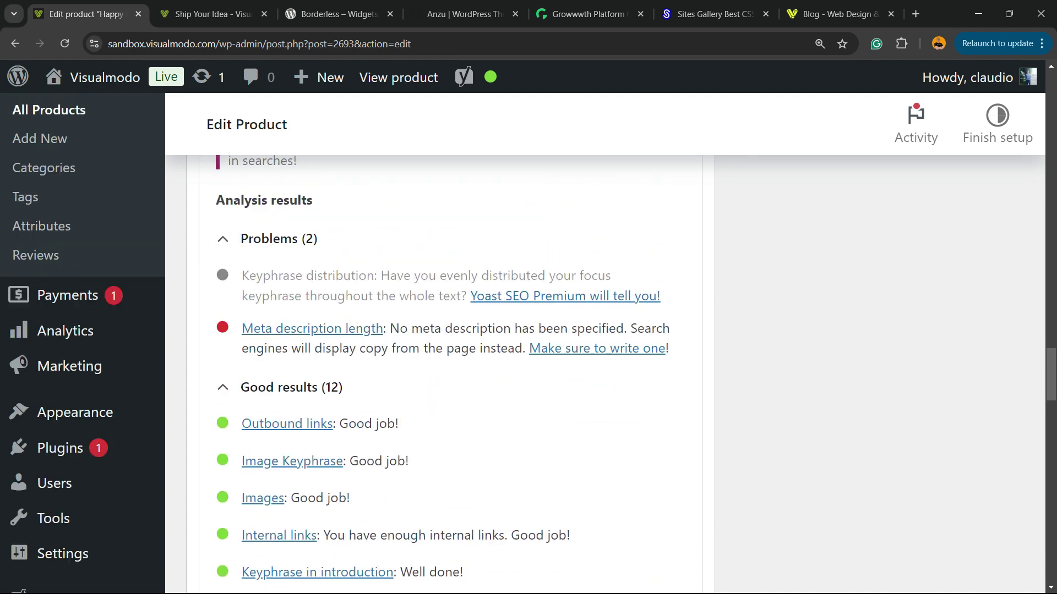
scroll(450, 375, "down", 1)
scroll(450, 375, "up", 15)
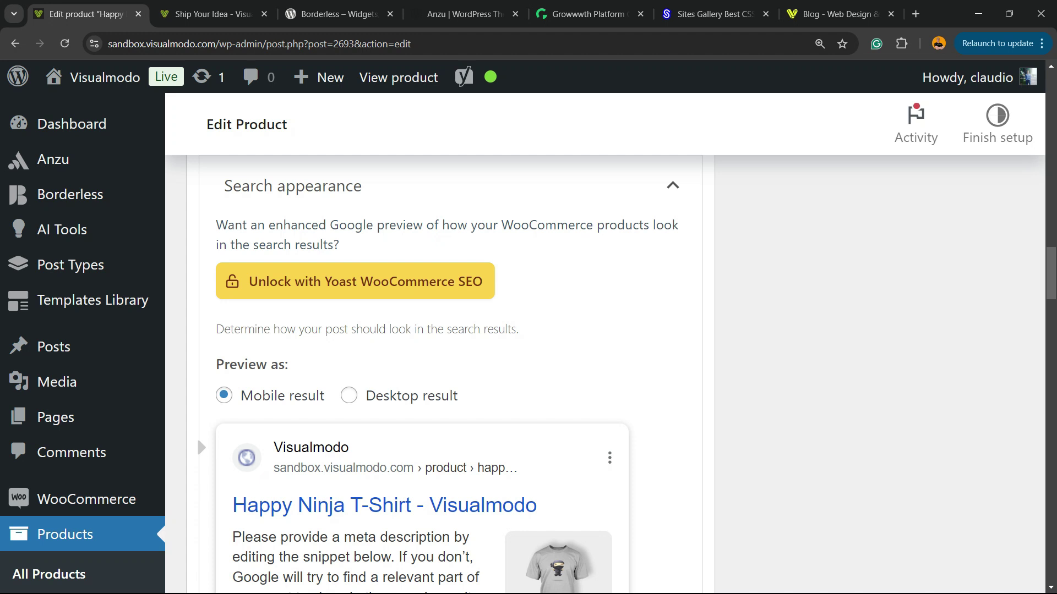
scroll(450, 374, "up", 5)
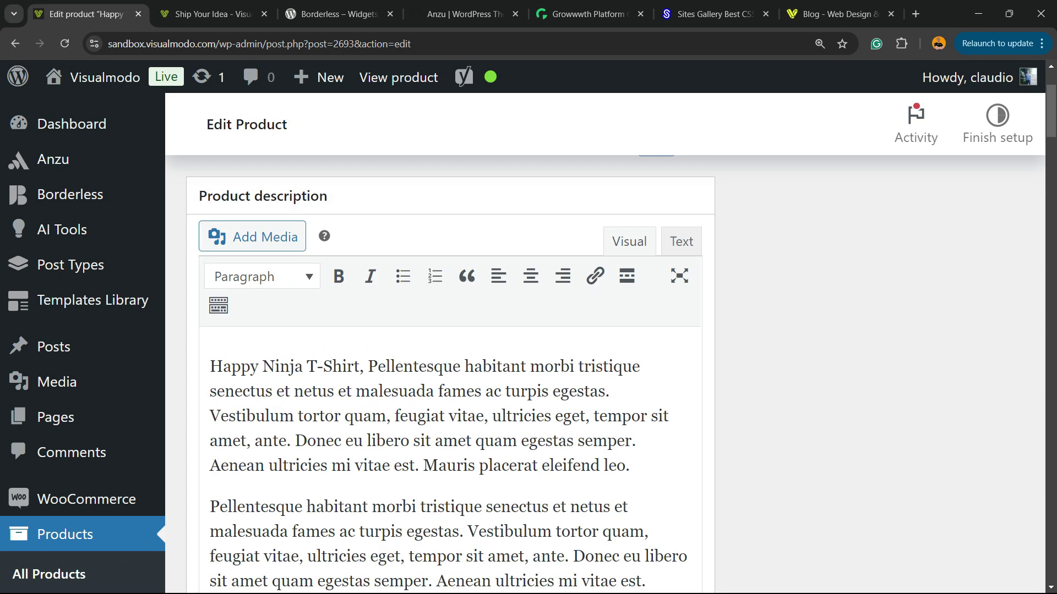
left_click_drag(482, 391, 211, 368)
key("ctrl+c")
scroll(210, 367, "down", 16)
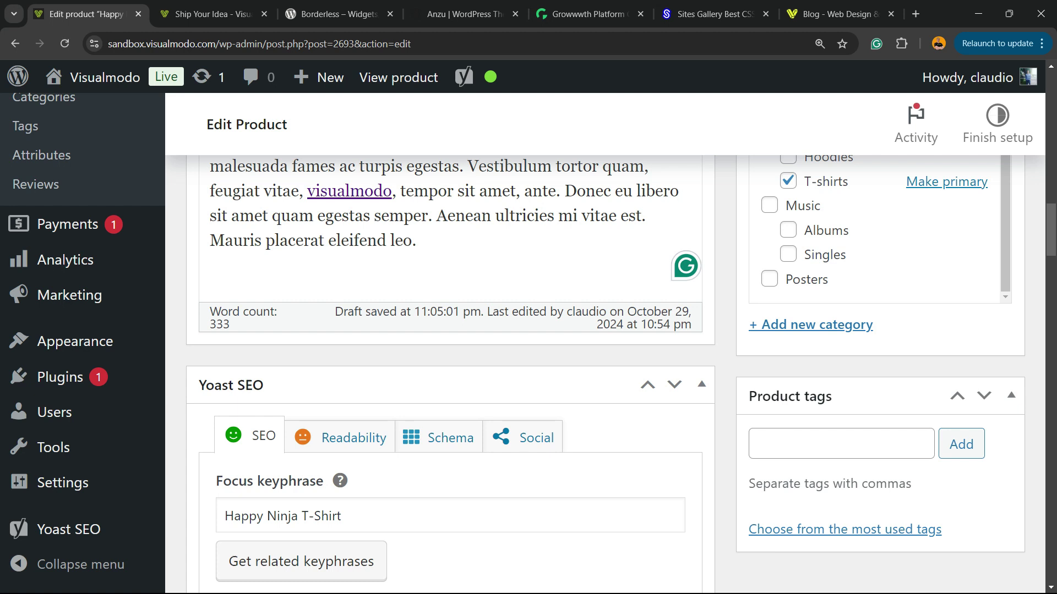
scroll(307, 434, "down", 8)
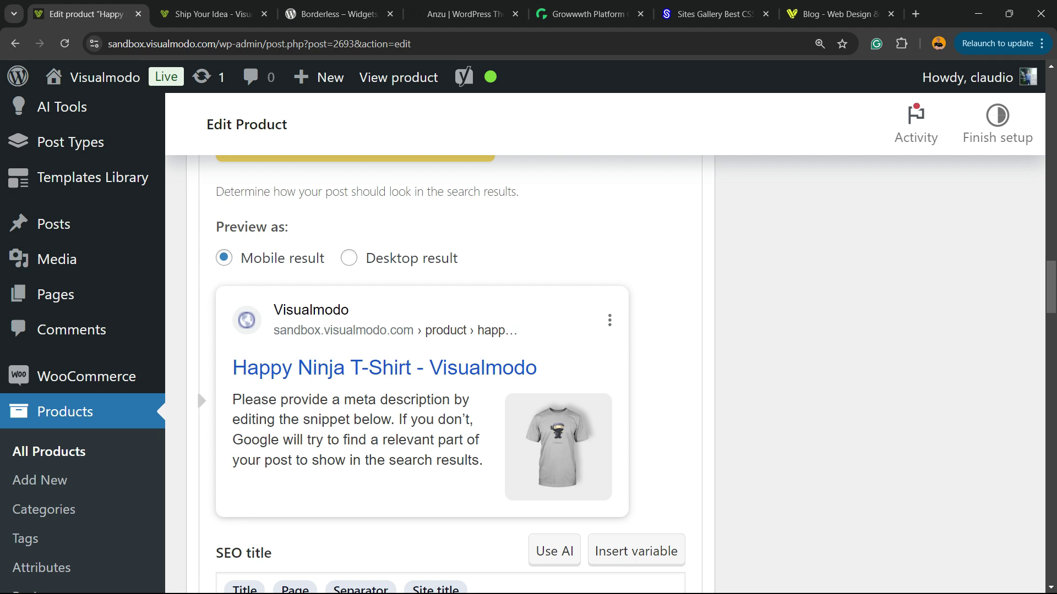
scroll(451, 343, "down", 8)
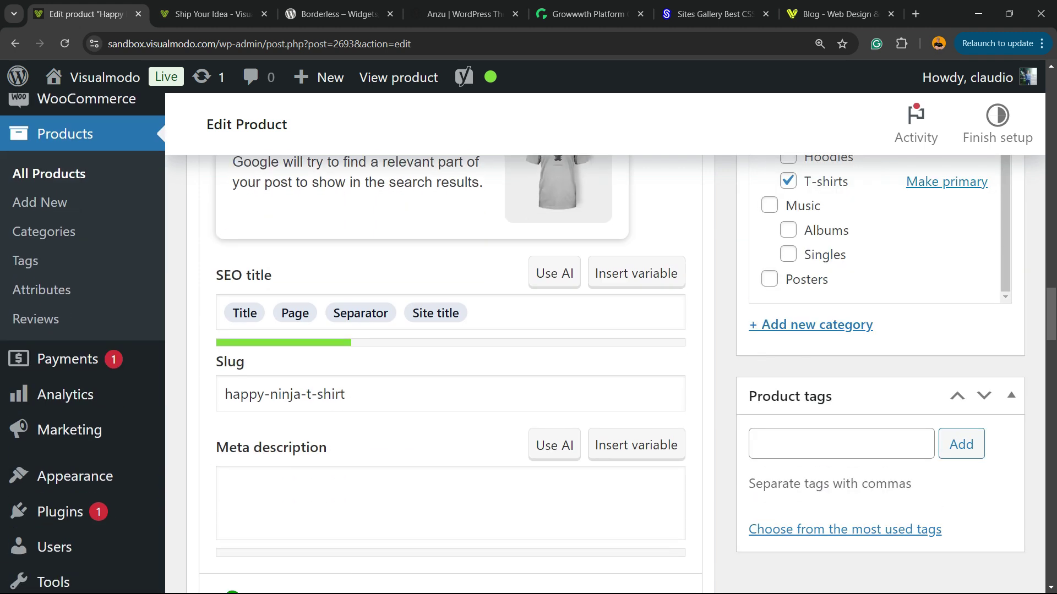
mouse_move(678, 311)
left_mouse_down()
mouse_move(217, 313)
mouse_move(678, 311)
left_mouse_up()
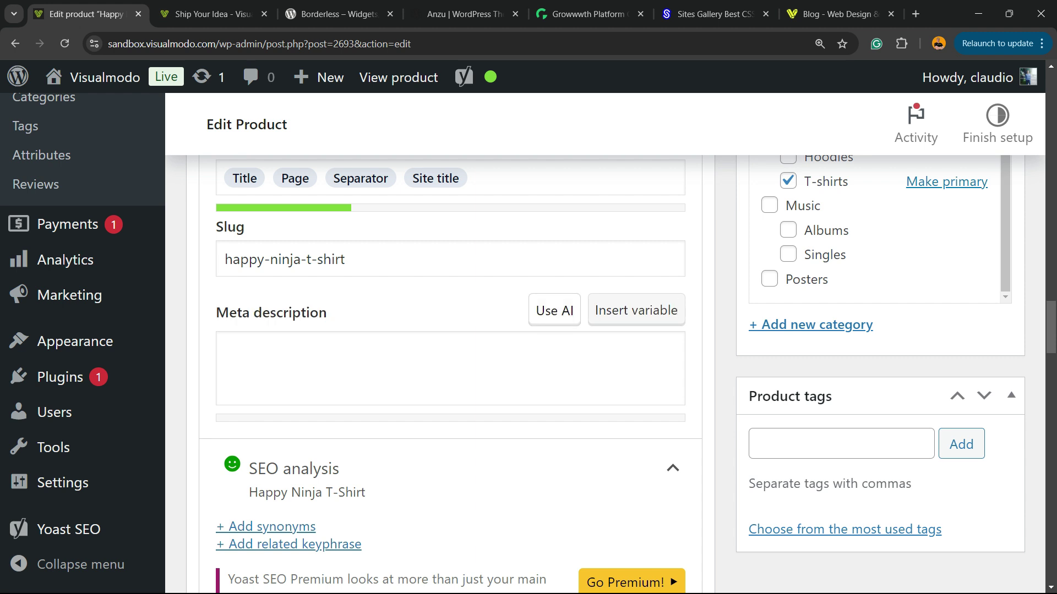
left_click(223, 349)
key("ctrl+v")
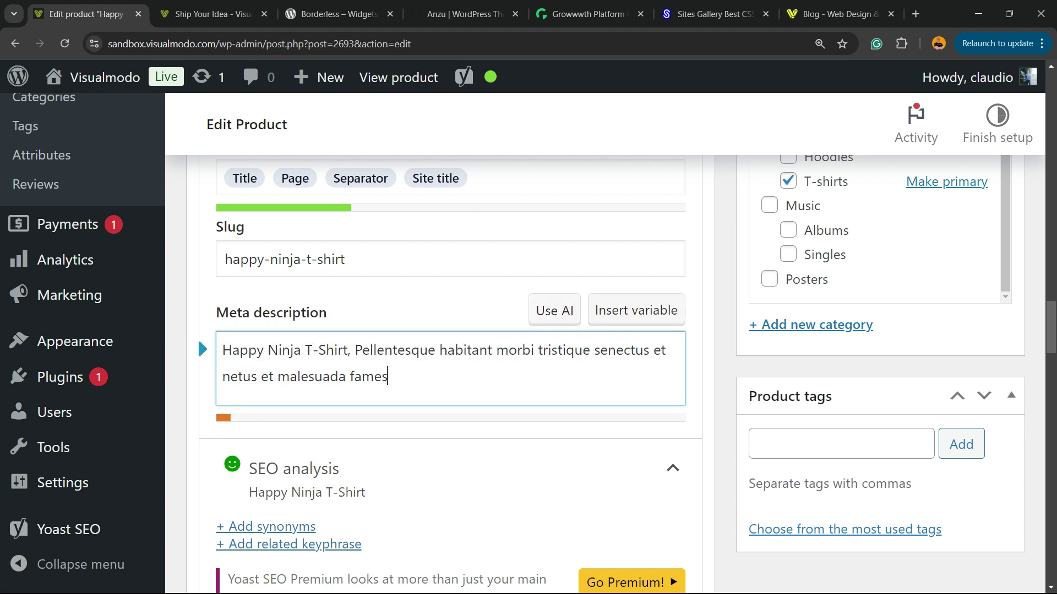
Step: Lengthen the meta description with random filler past the recommended length, and cut it back to end at "netus et malesuada"
type("rfre")
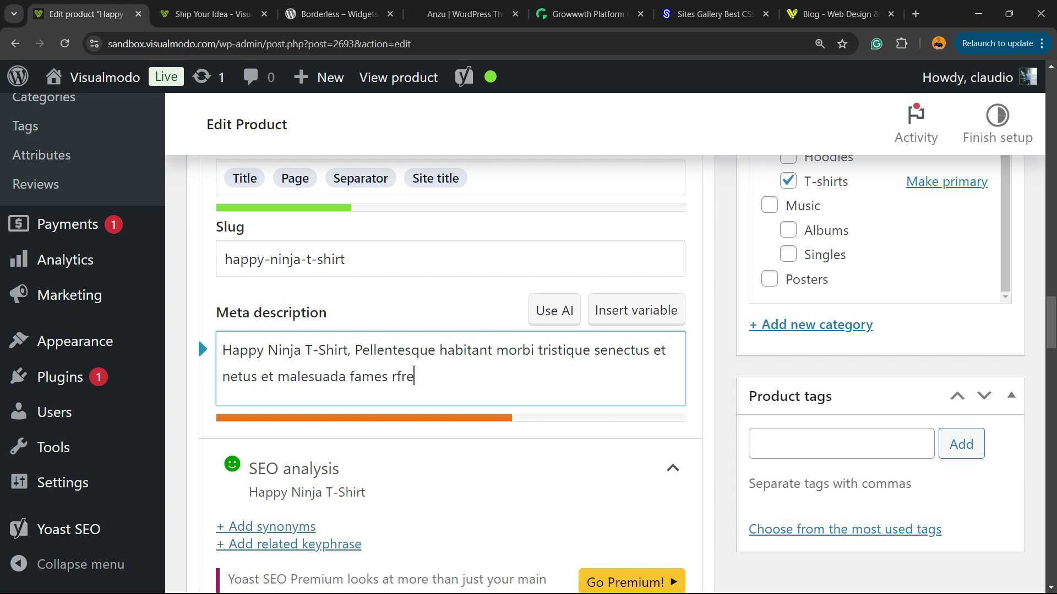
type(" referfreft tgftbvrtb3rtb3")
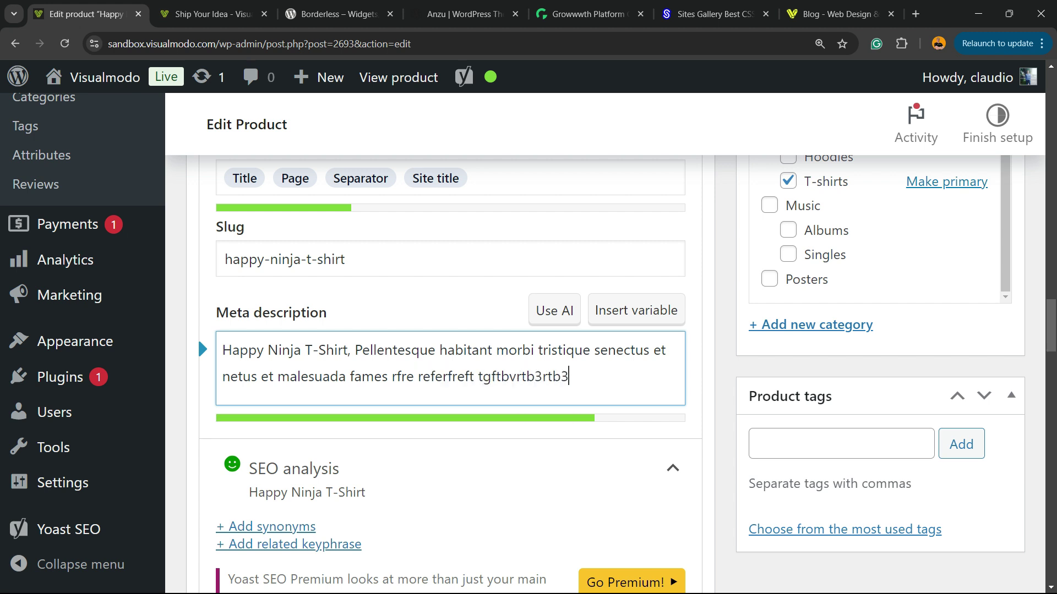
type("rfcwrcer erf")
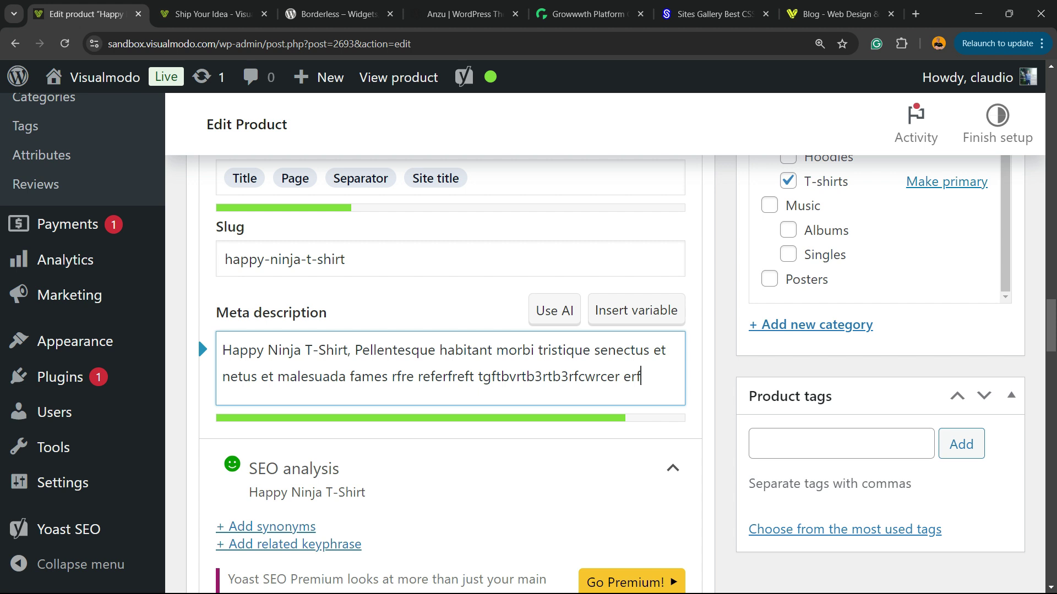
type("cvrrrrrrrrrrrrrrrrrrrrrrrrrrrrrrrrrrrrrrrrrrrrrr")
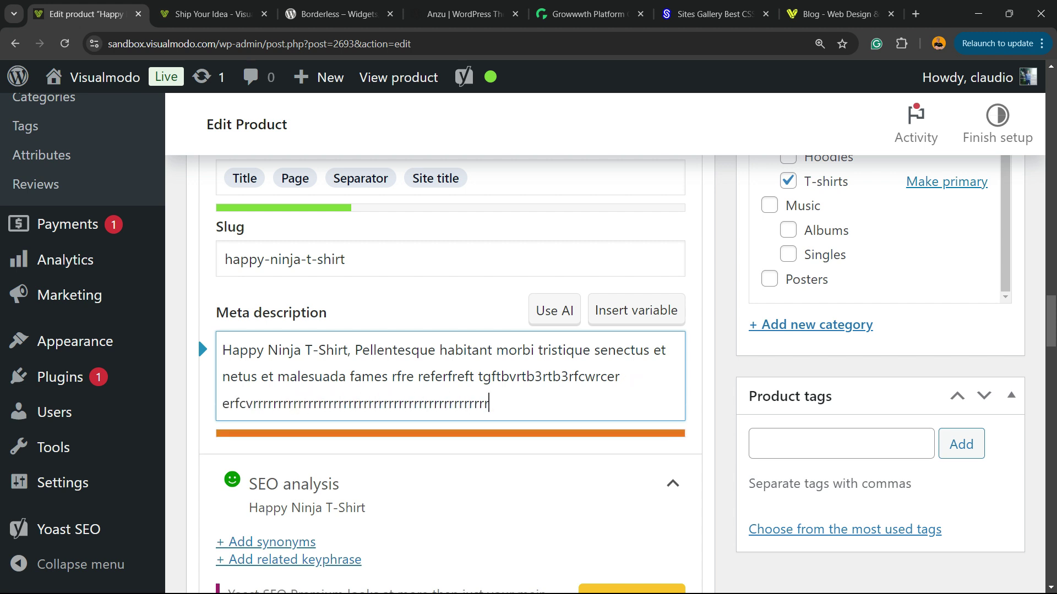
left_click_drag(491, 404, 350, 378)
key("BackSpace")
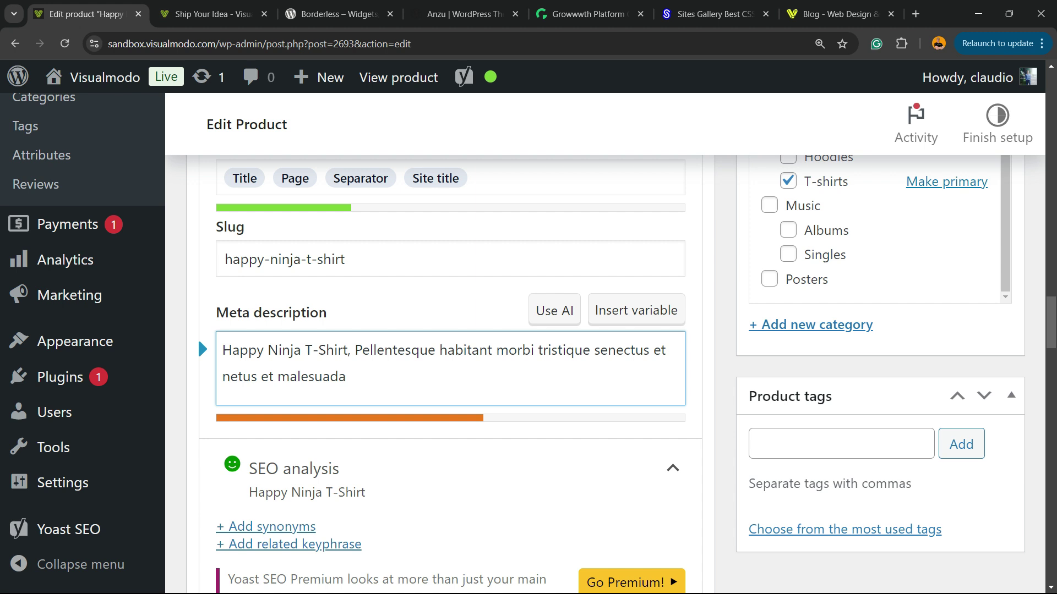
Step: Try extending the meta description with a long run of "g" characters after "malesuada", and delete that run
type("gggggggggggggggggg")
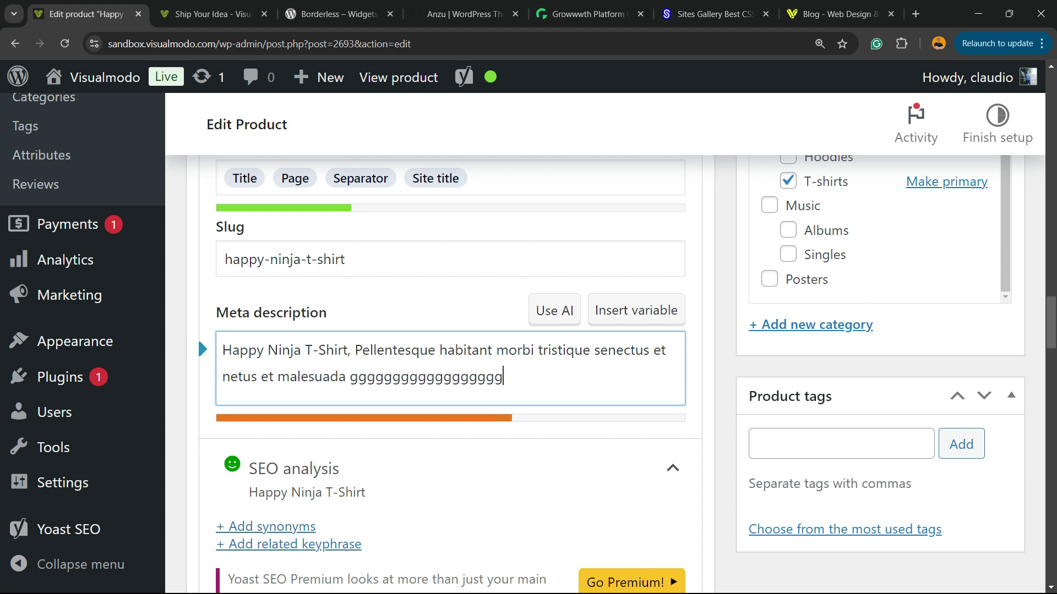
type("gggggggggggggggggggggggg")
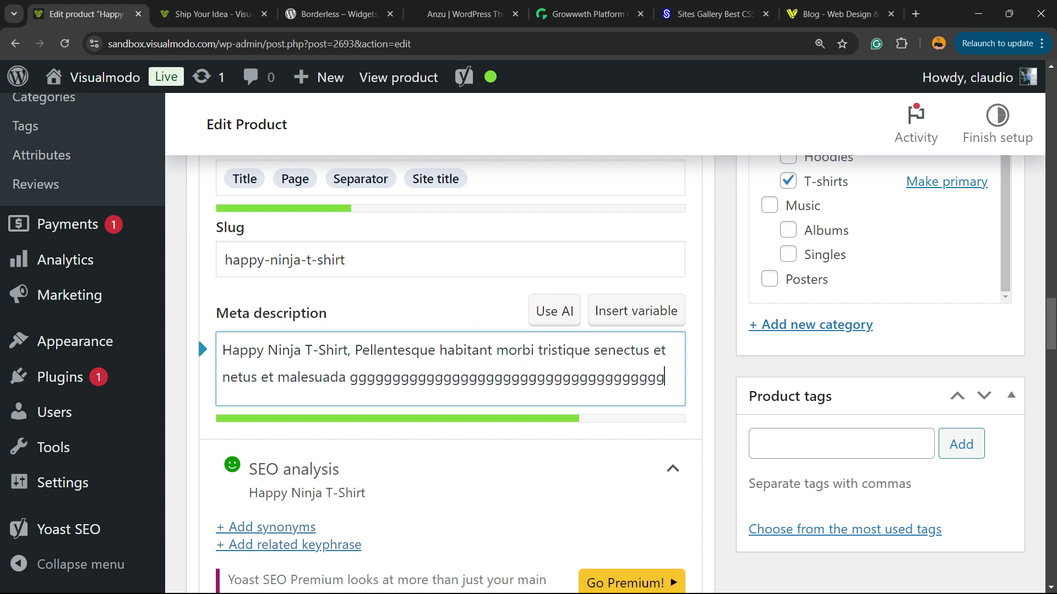
left_click(409, 404)
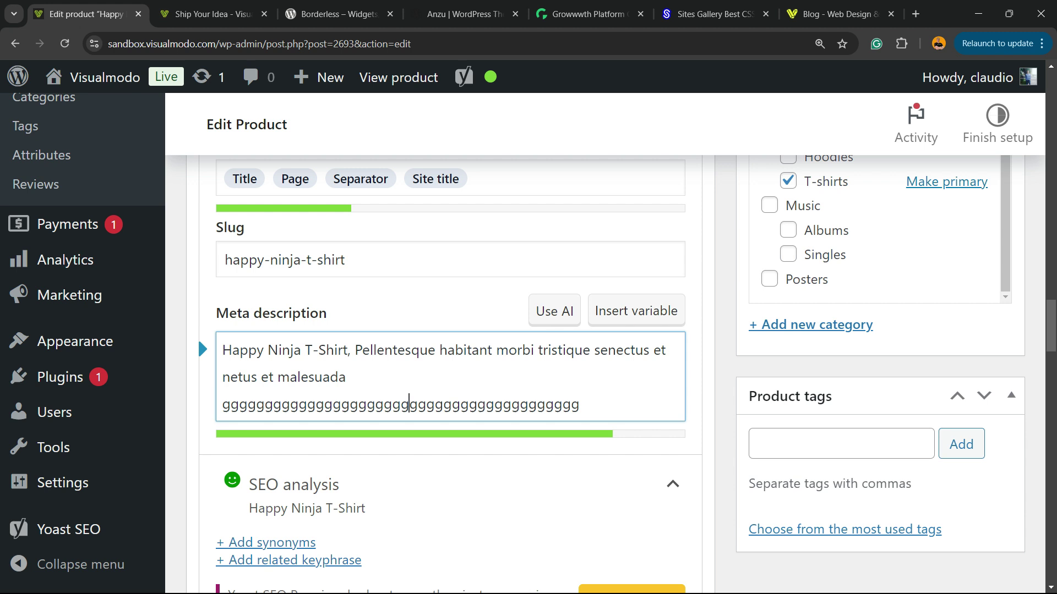
scroll(450, 358, "up", 5)
scroll(450, 358, "down", 5)
key("BackSpace")
key("Home")
key("Left")
key("shift+Down")
key("shift+End")
key("BackSpace")
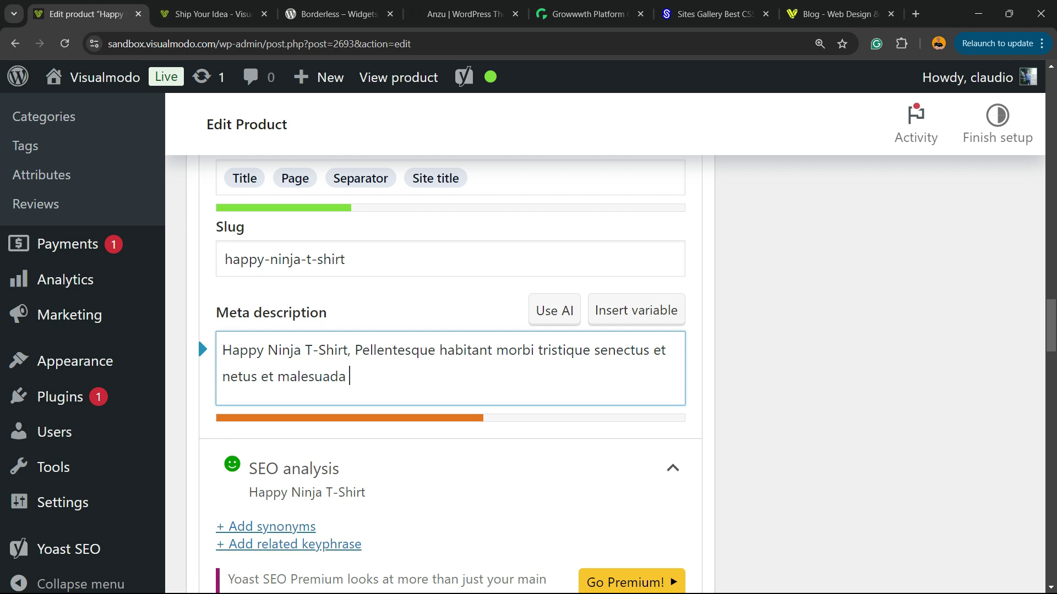
Step: Append "gwtf34f rtfrefwrf2w5rf trfwrfw345wfgv5" to the meta description and check the text in the mobile search preview
type("gwtf34f rtfrefw")
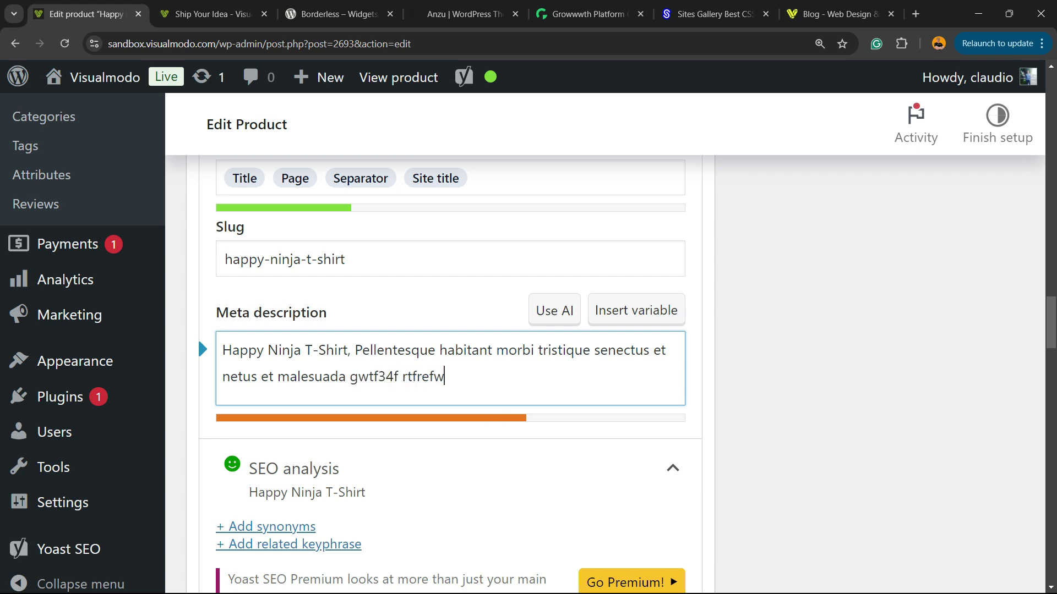
type("rf2w5rf trfwrfw345wfgv5")
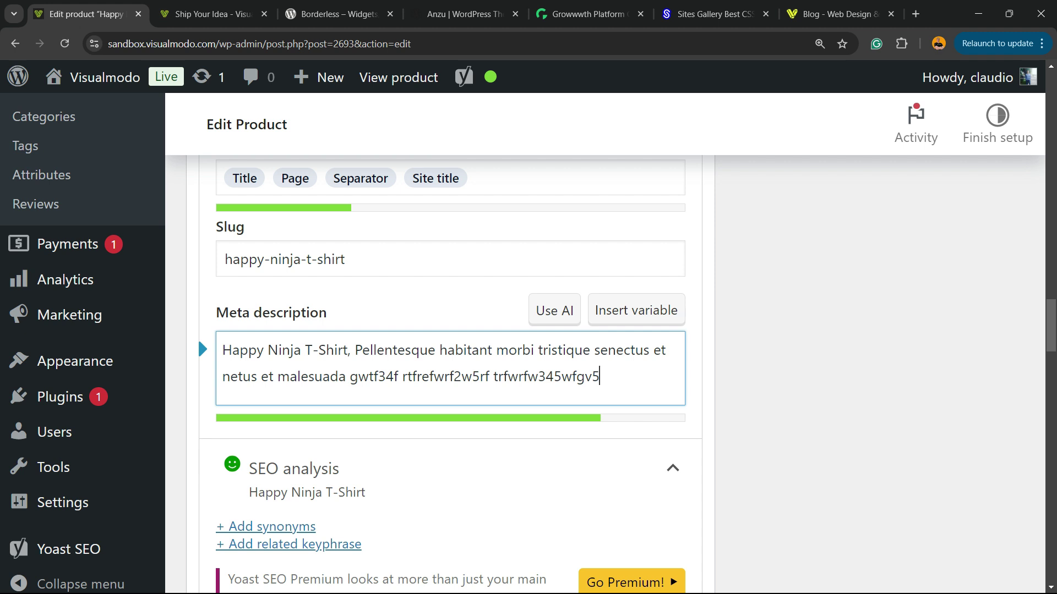
scroll(450, 330, "up", 2)
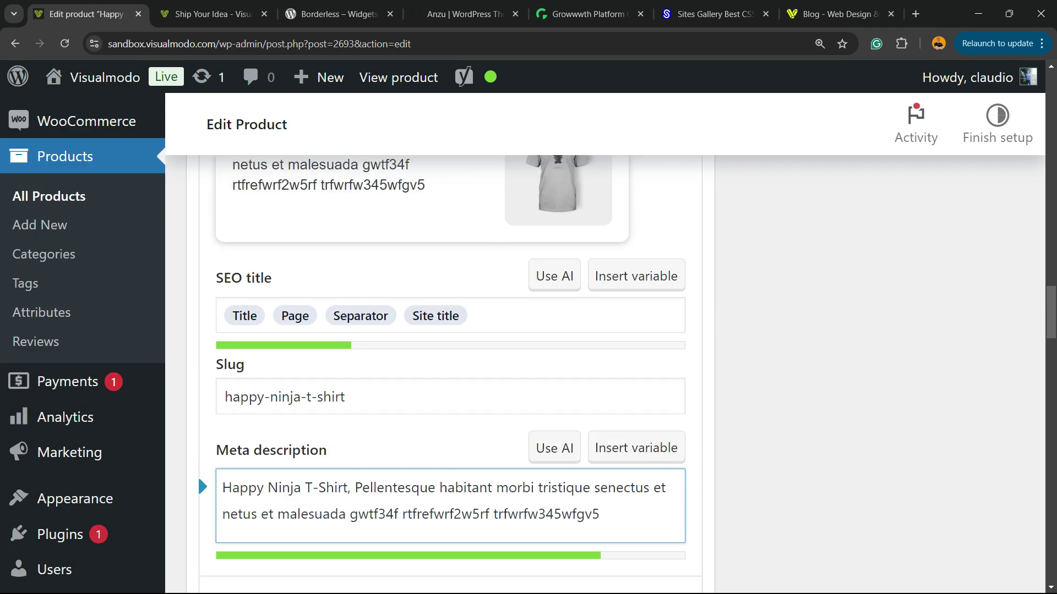
scroll(197, 474, "up", 3)
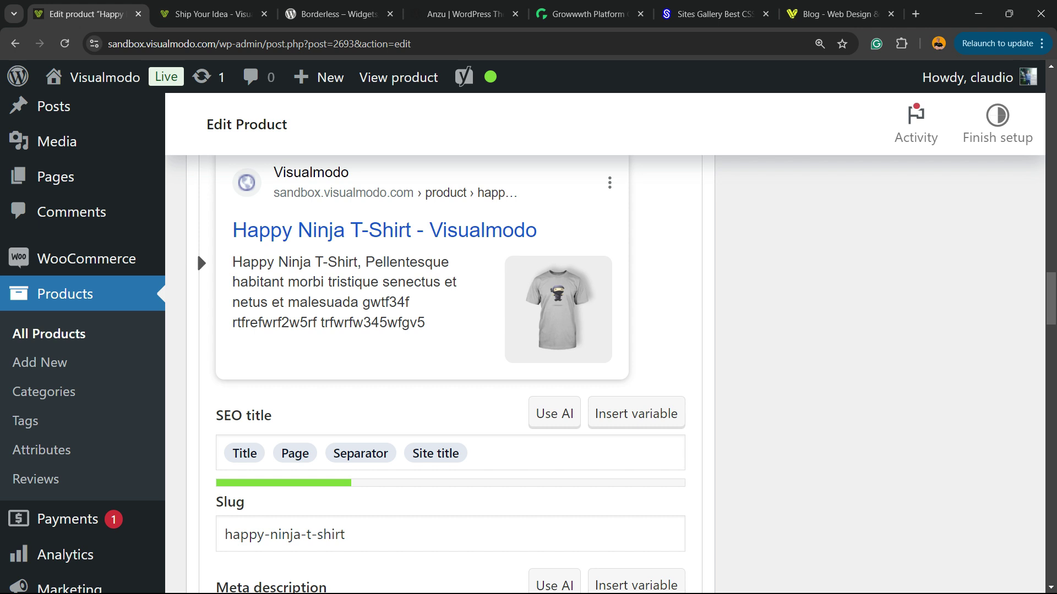
scroll(197, 338, "down", 5)
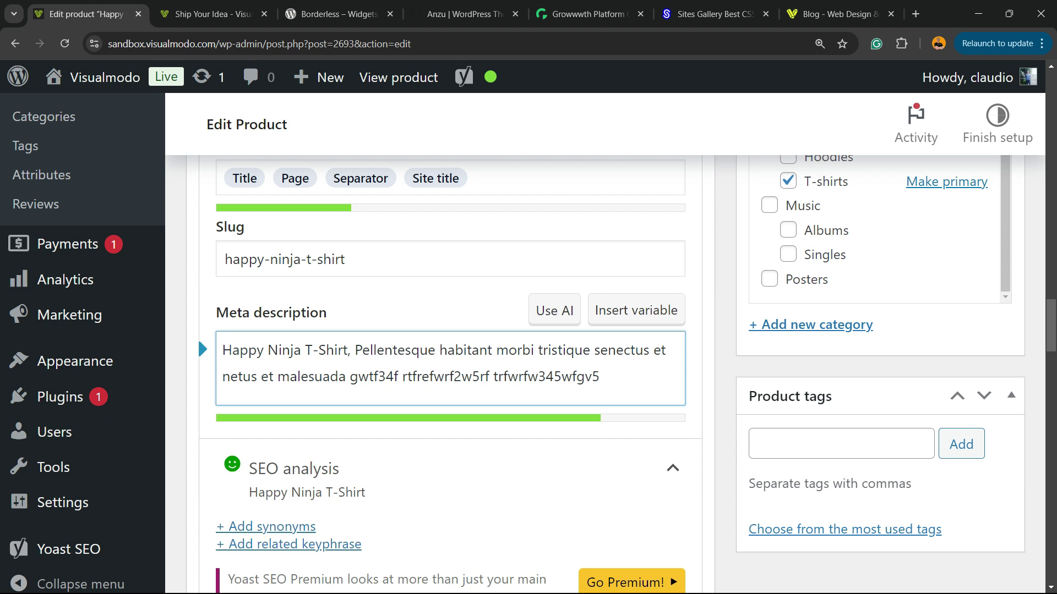
scroll(450, 330, "up", 5)
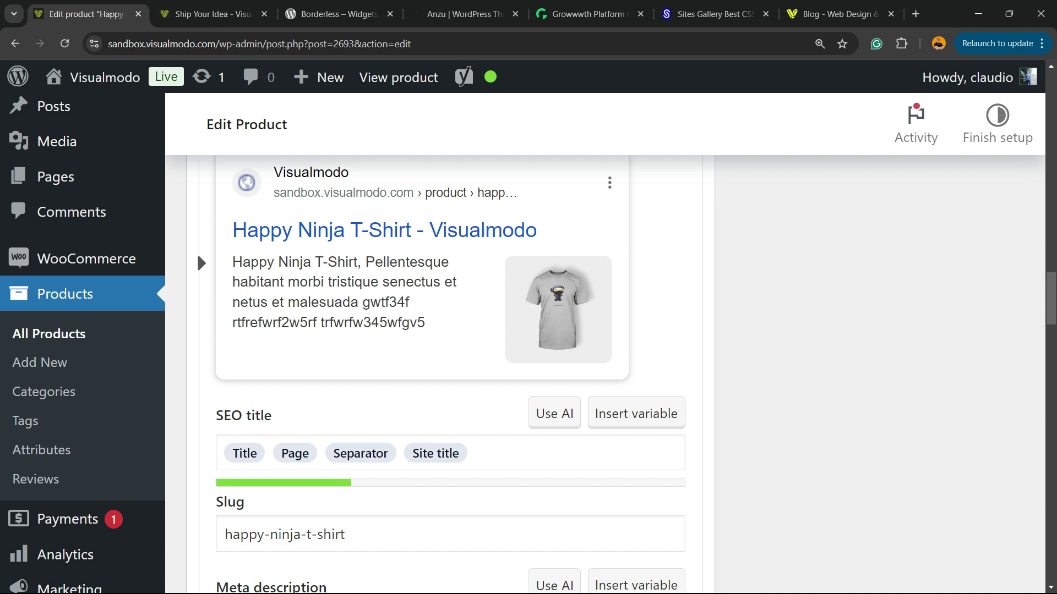
Step: Review the meta description and the full Yoast SEO analysis, from the remaining problem through all the good results
scroll(397, 350, "down", 5)
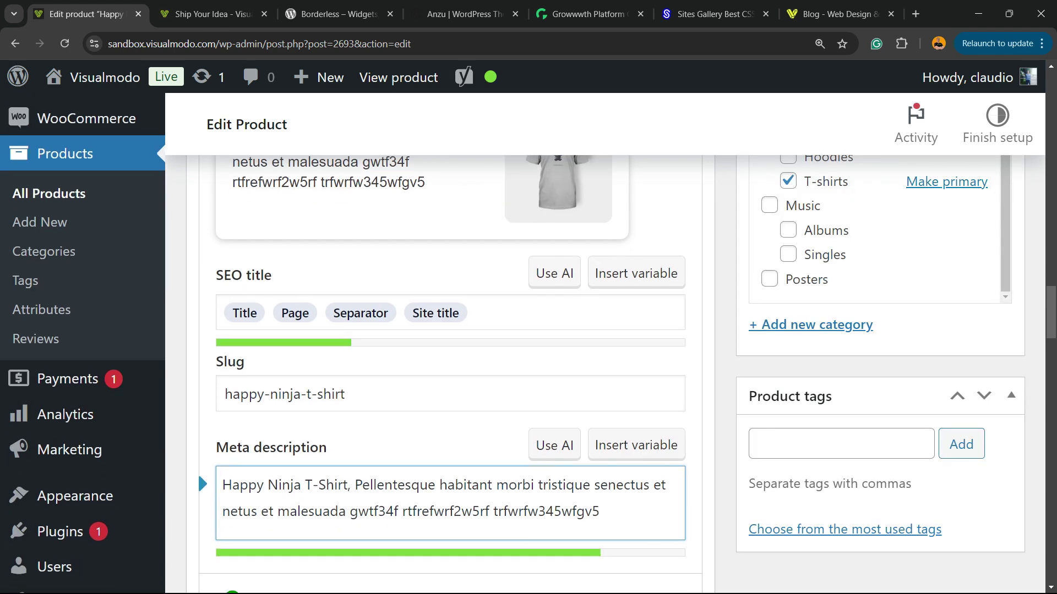
triple_click(398, 350)
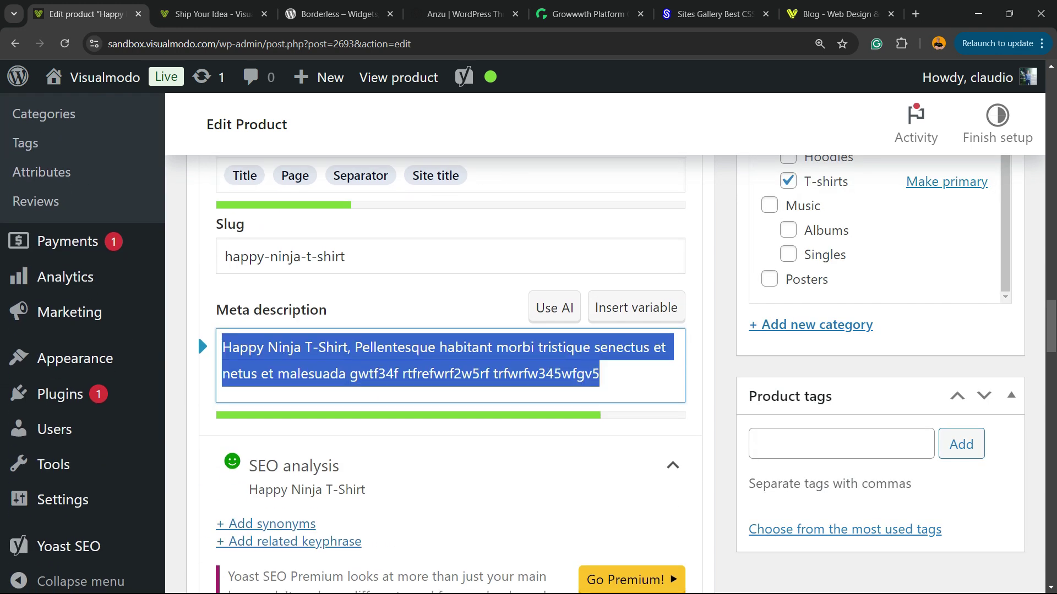
scroll(397, 350, "down", 7)
scroll(397, 350, "down", 7)
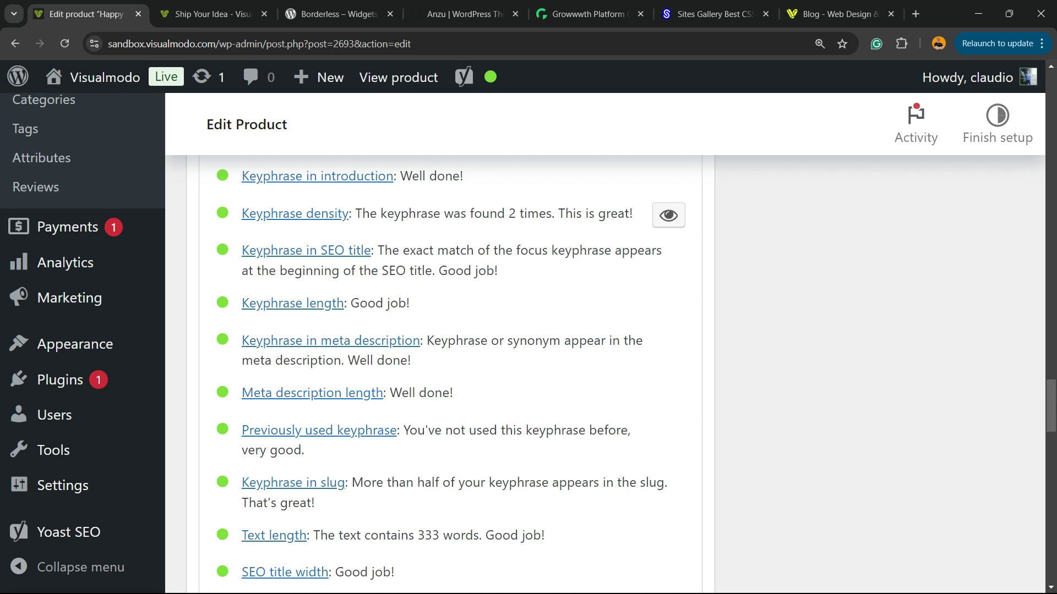
scroll(397, 350, "up", 4)
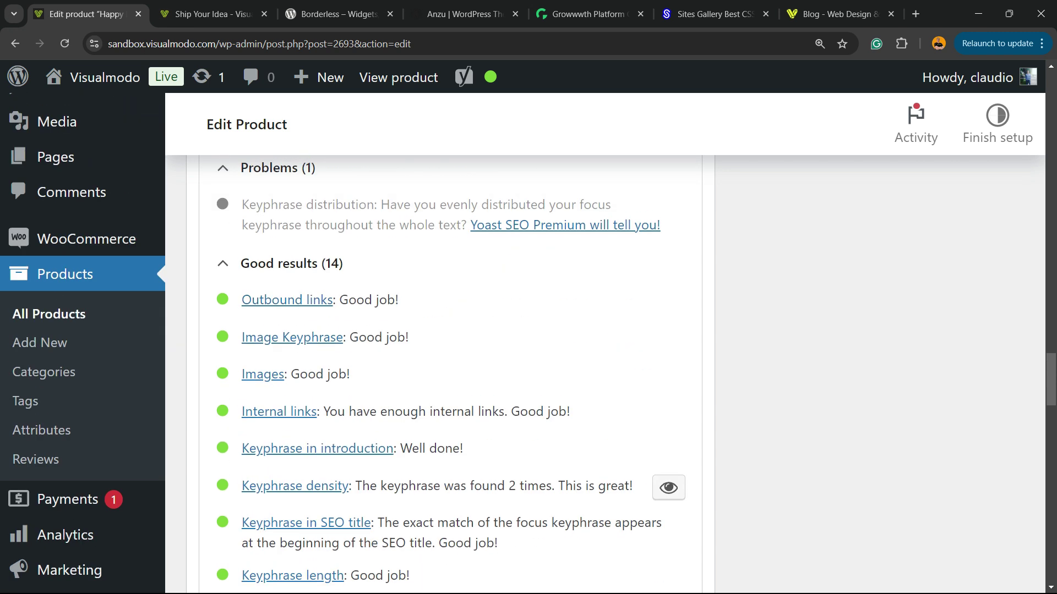
scroll(450, 374, "down", 7)
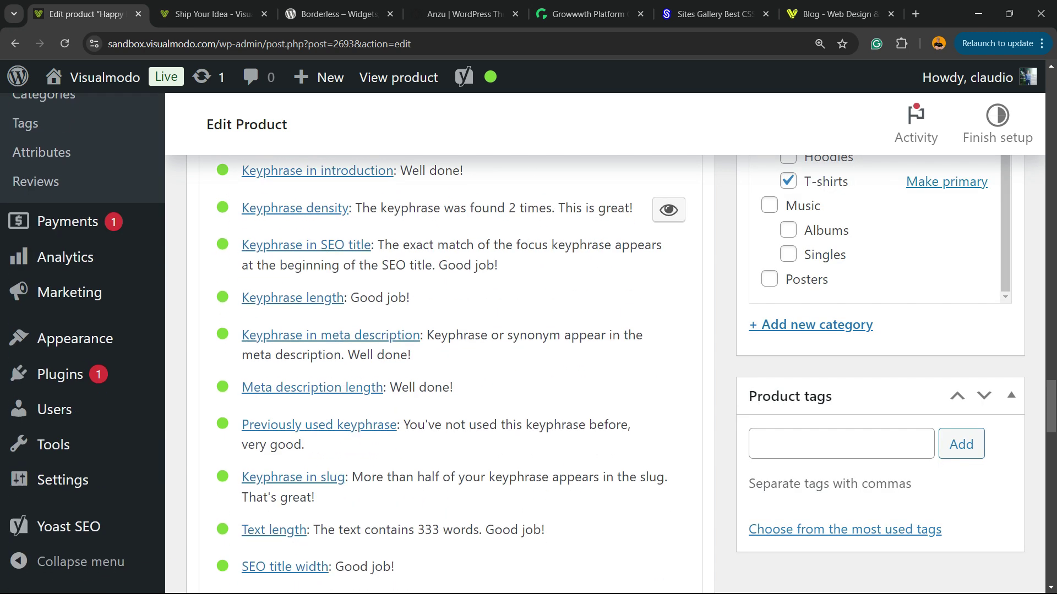
scroll(450, 374, "up", 3)
scroll(450, 375, "down", 3)
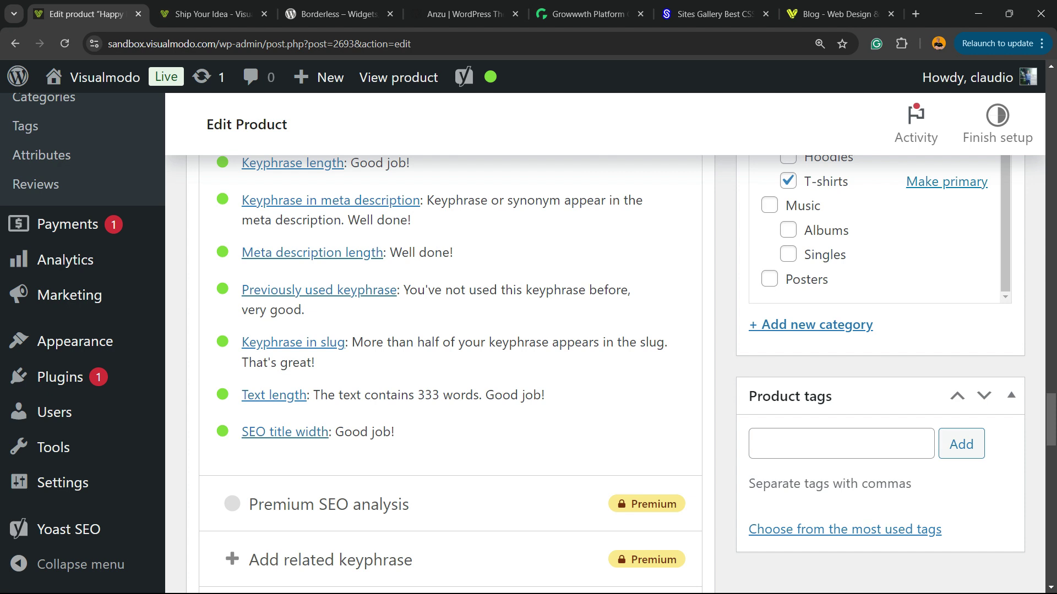
scroll(450, 374, "up", 10)
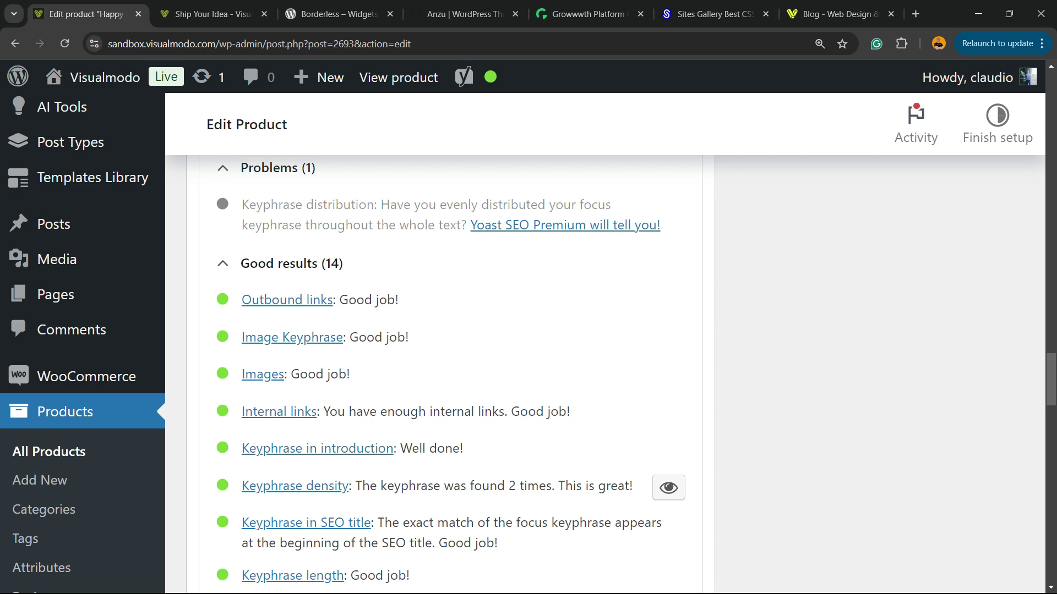
scroll(450, 374, "up", 14)
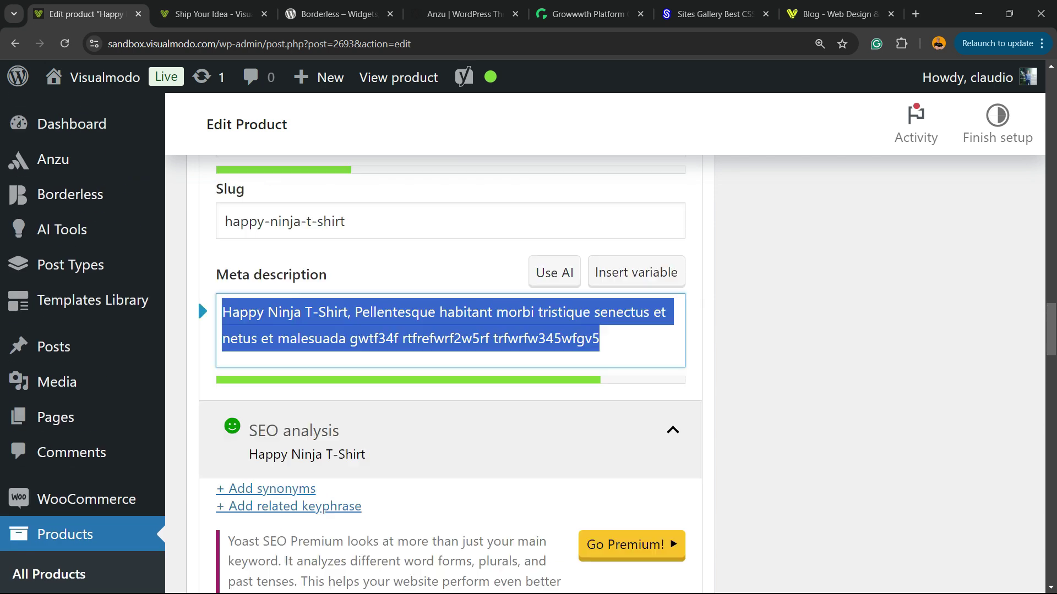
Step: Look back over the product description and product images, and update the published product
scroll(451, 374, "up", 10)
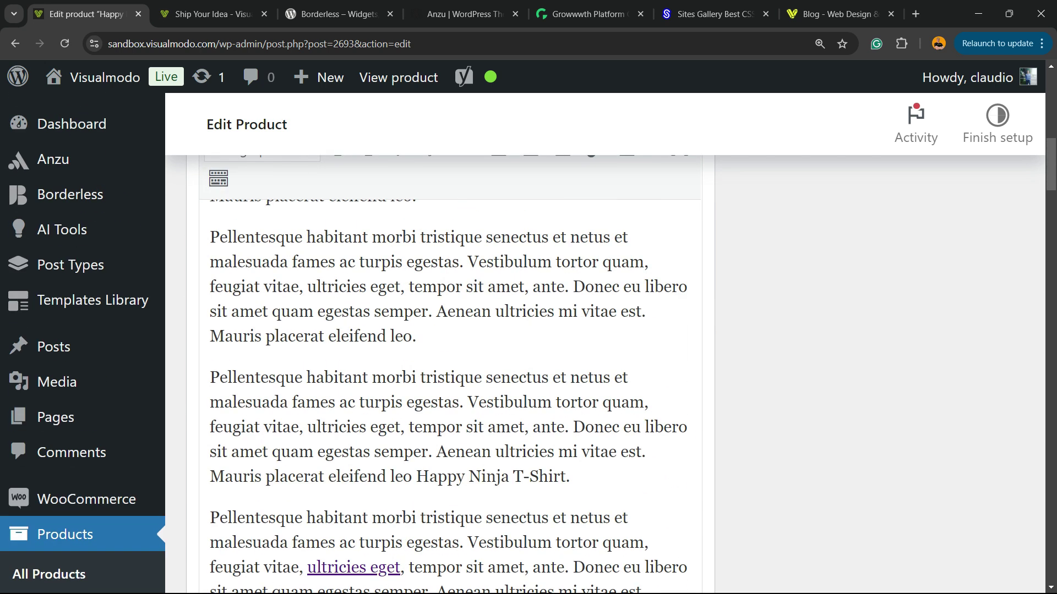
scroll(450, 374, "up", 8)
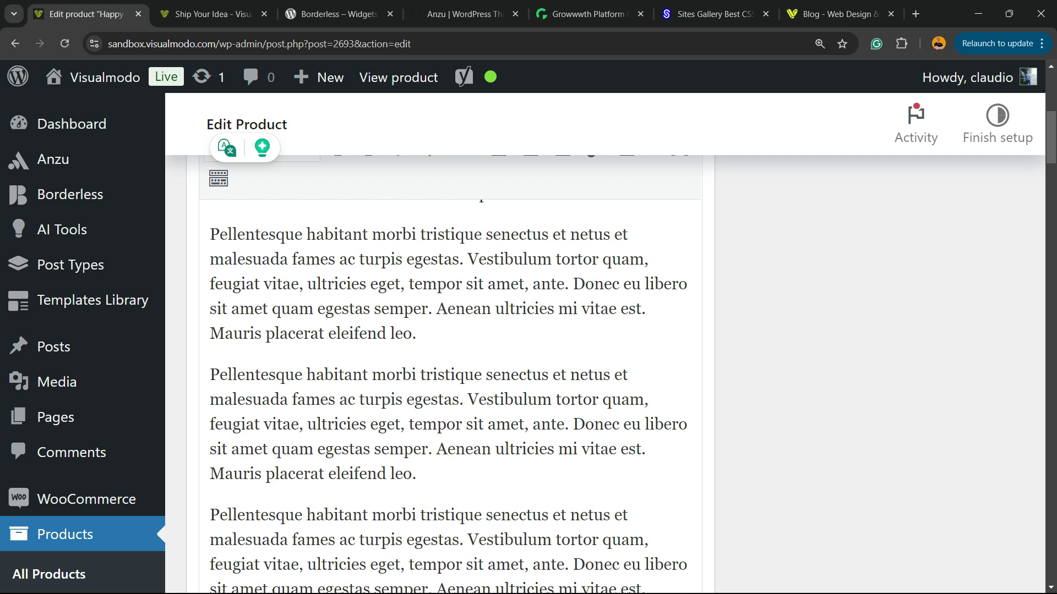
scroll(451, 374, "up", 3)
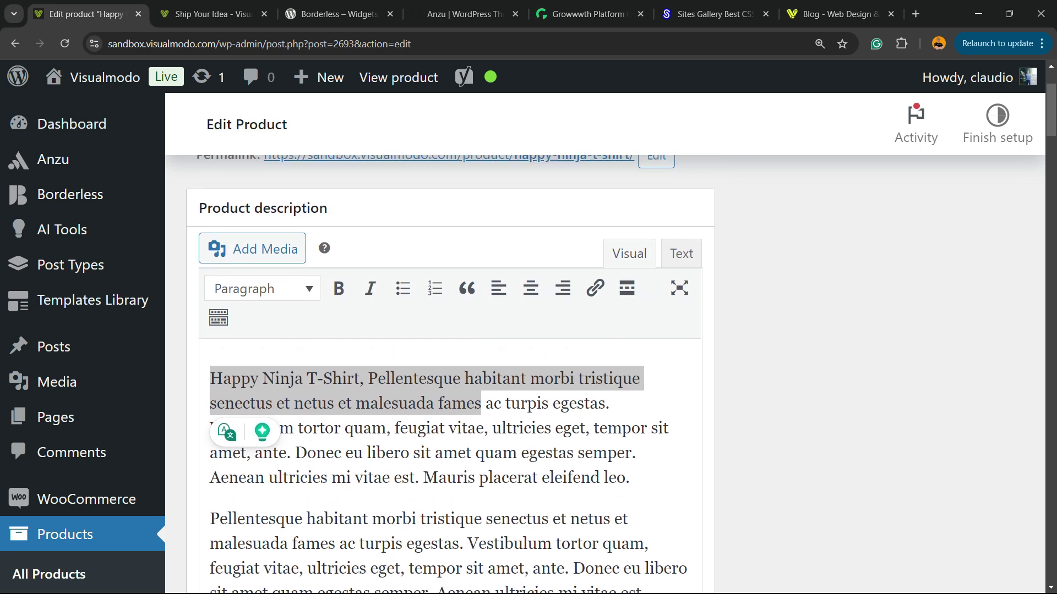
scroll(679, 407, "down", 9)
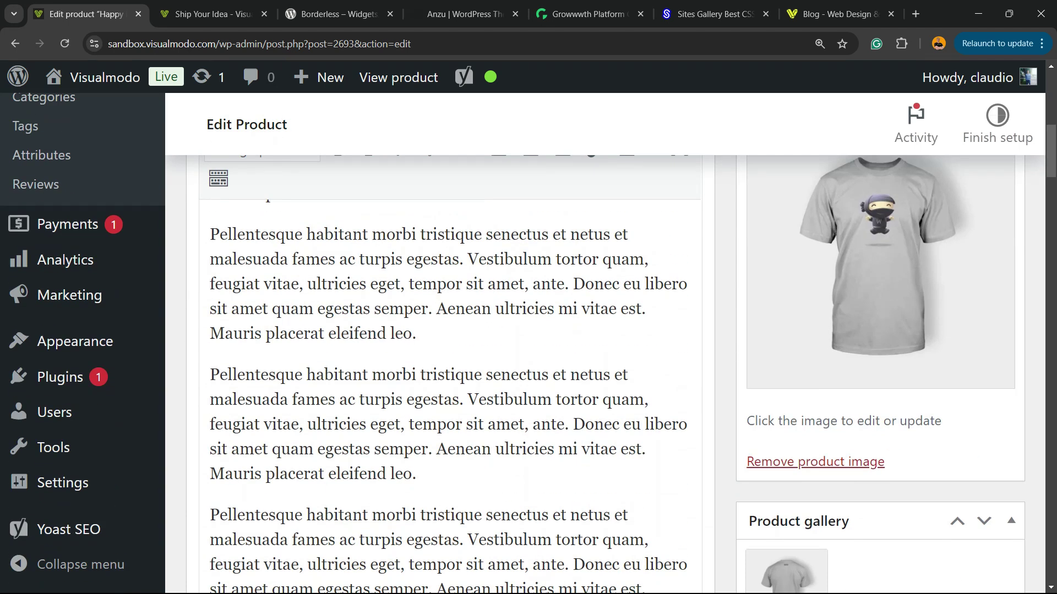
mouse_move(787, 453)
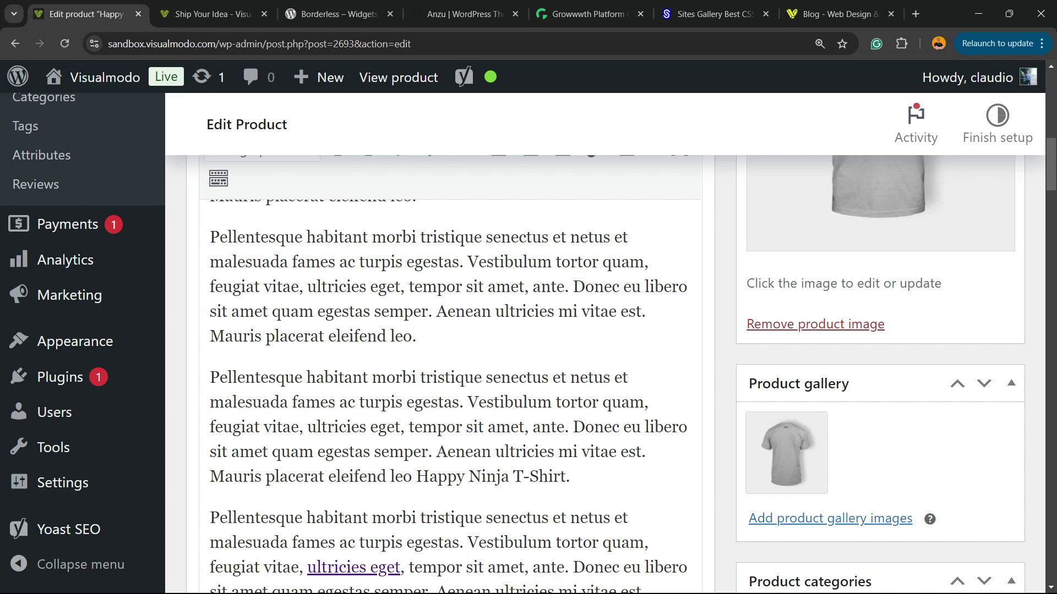
scroll(679, 270, "up", 10)
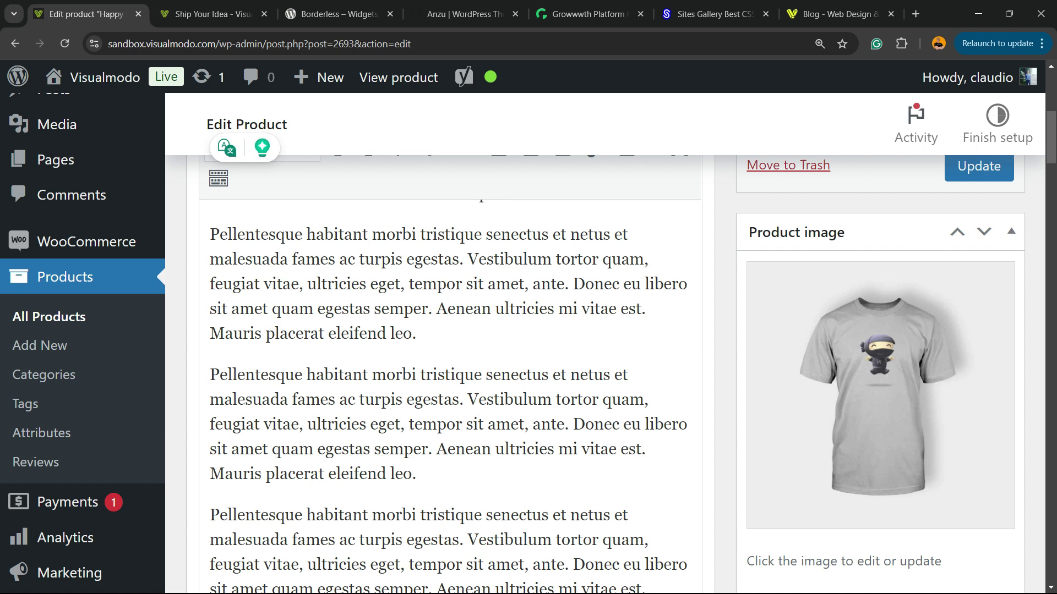
scroll(979, 439, "down", 2)
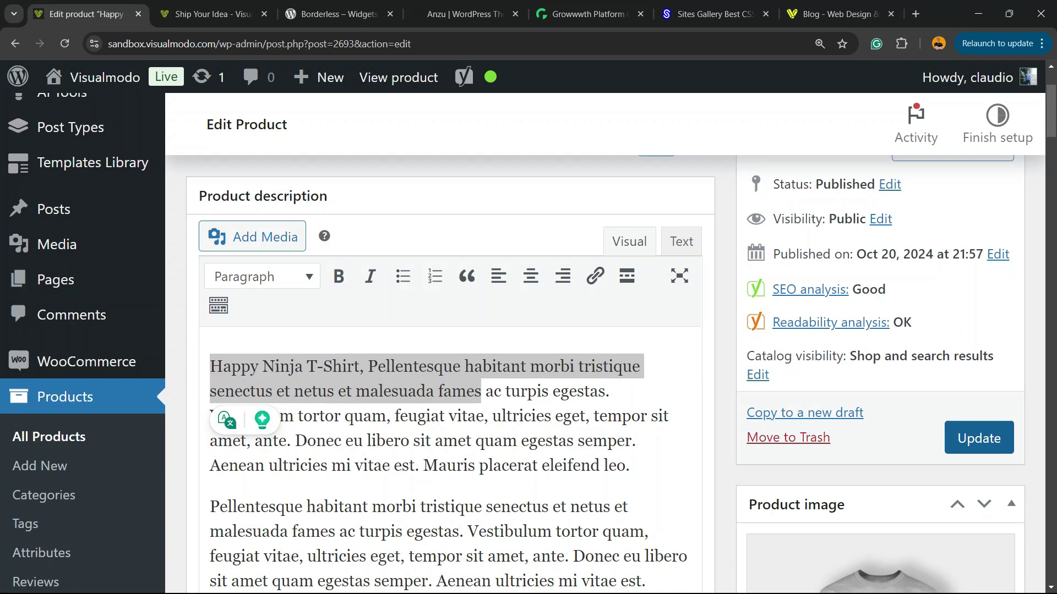
left_click(979, 439)
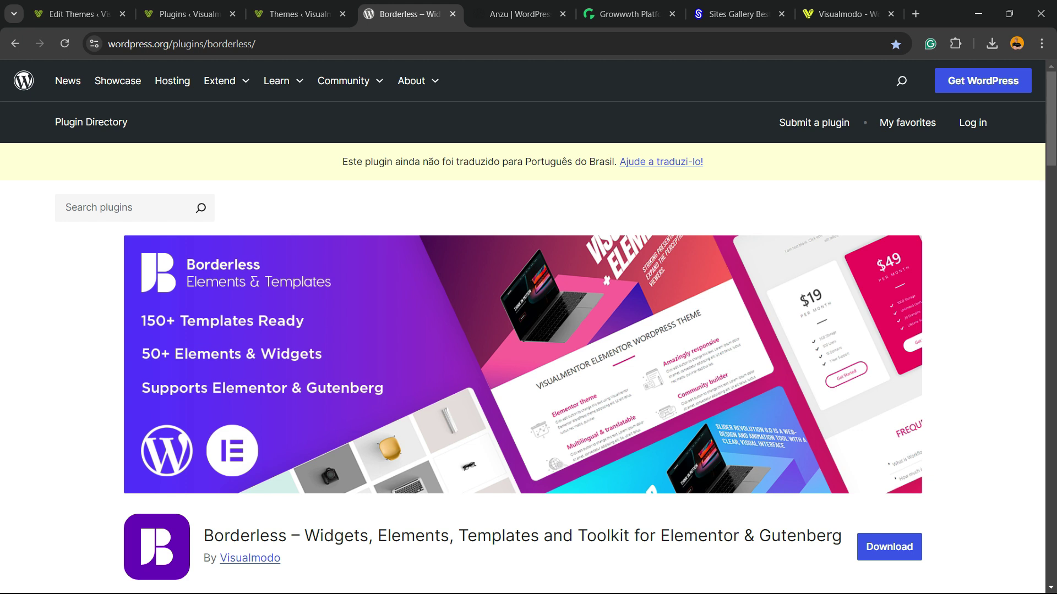
Step: View the Anzu theme page on WordPress.org, and browse the Growwwth homepage's introduction and website listings
left_click(519, 15)
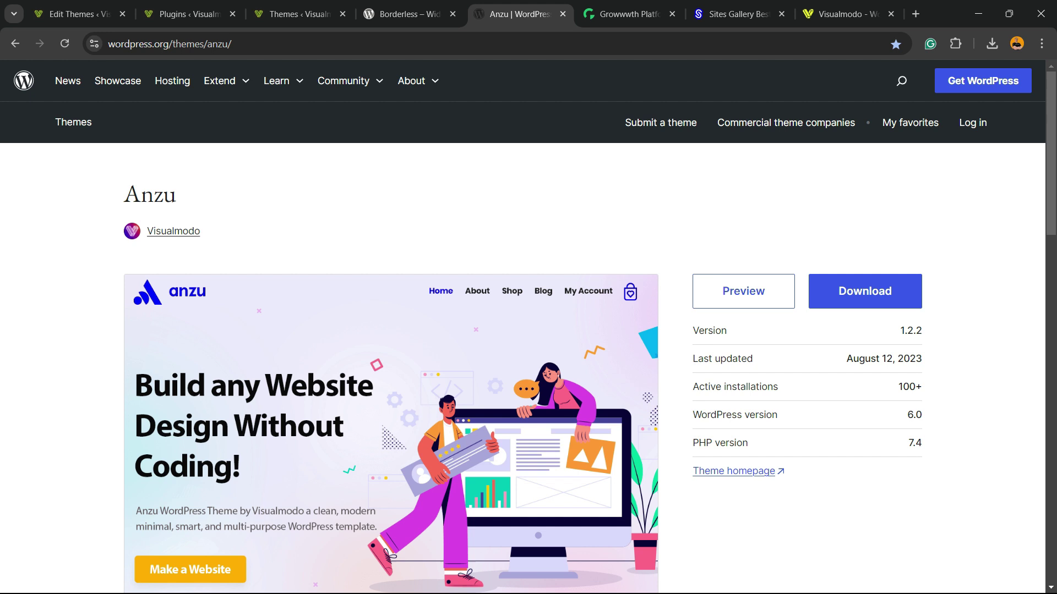
left_click(629, 14)
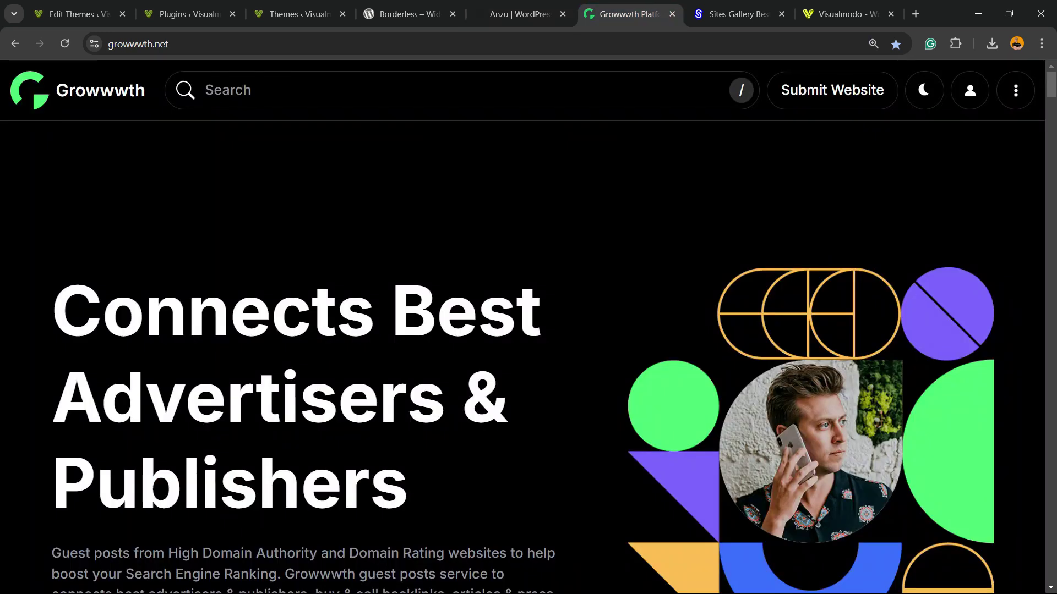
scroll(529, 330, "down", 5)
scroll(529, 330, "up", 5)
scroll(529, 358, "down", 15)
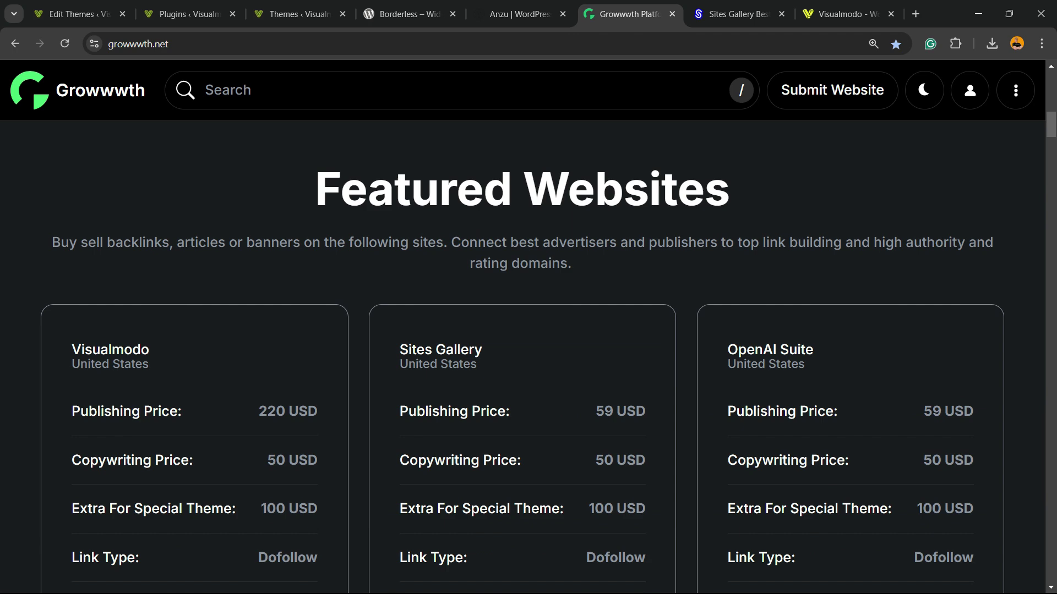
scroll(528, 330, "down", 10)
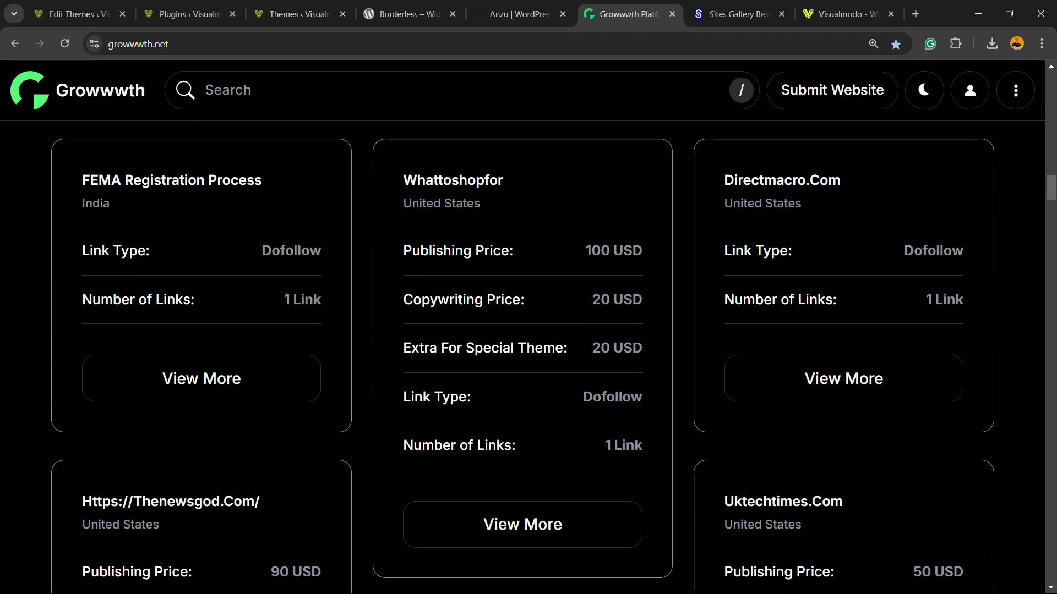
scroll(528, 330, "down", 10)
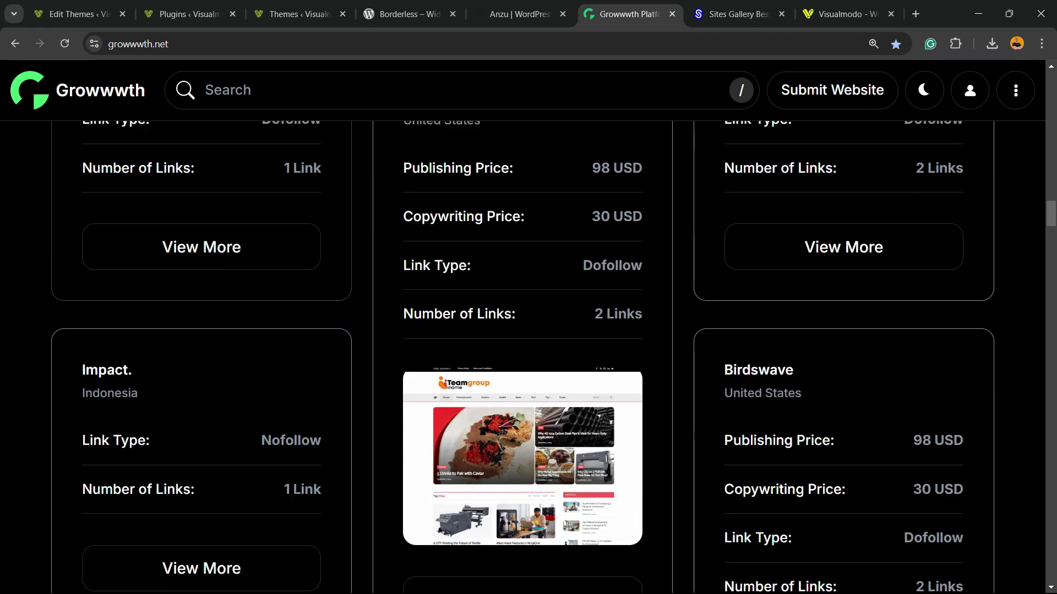
scroll(529, 357, "up", 20)
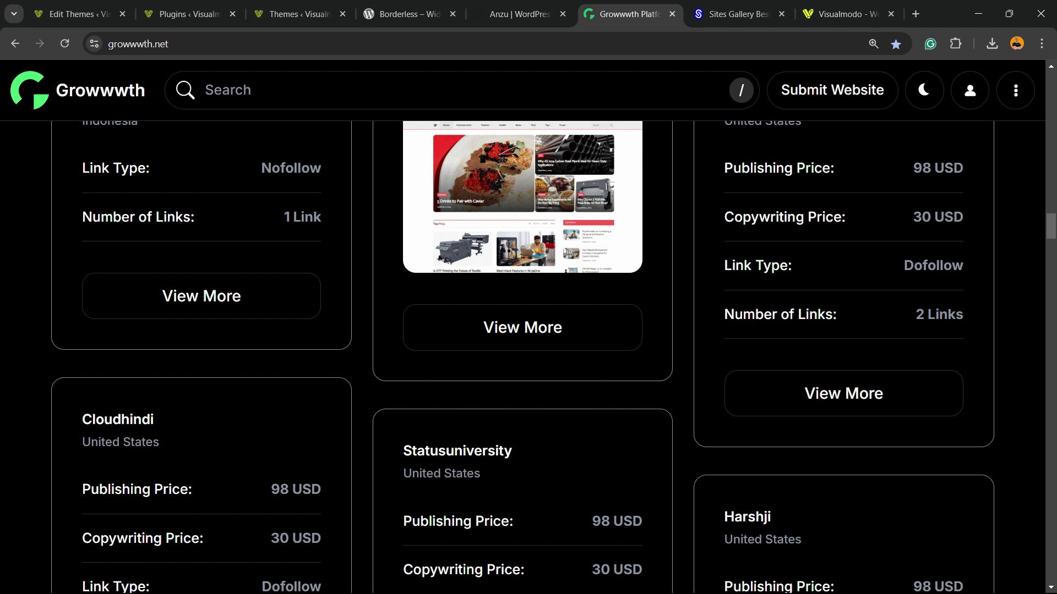
scroll(528, 330, "up", 5)
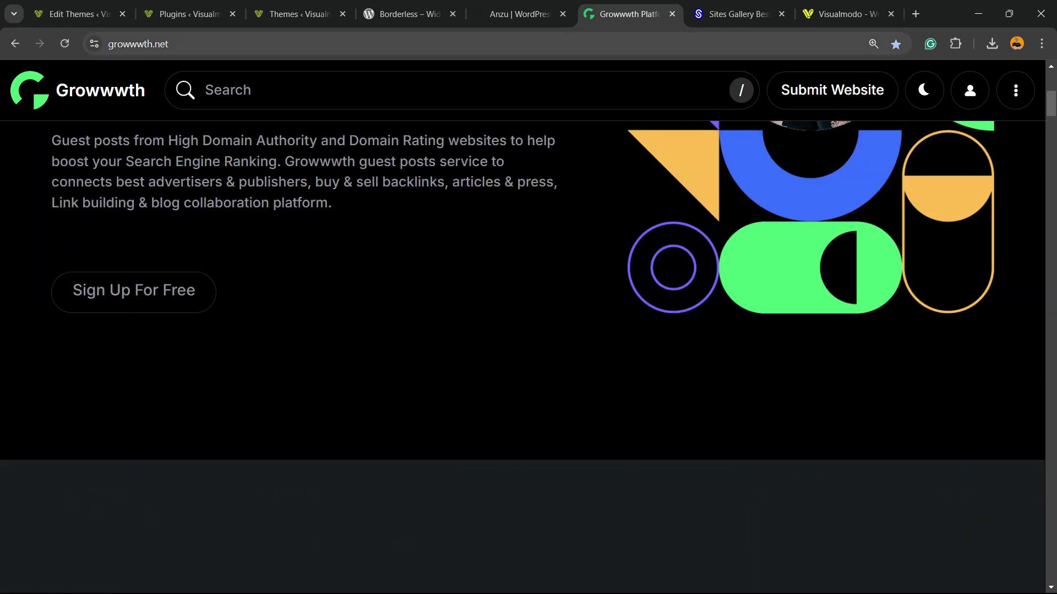
scroll(529, 331, "up", 8)
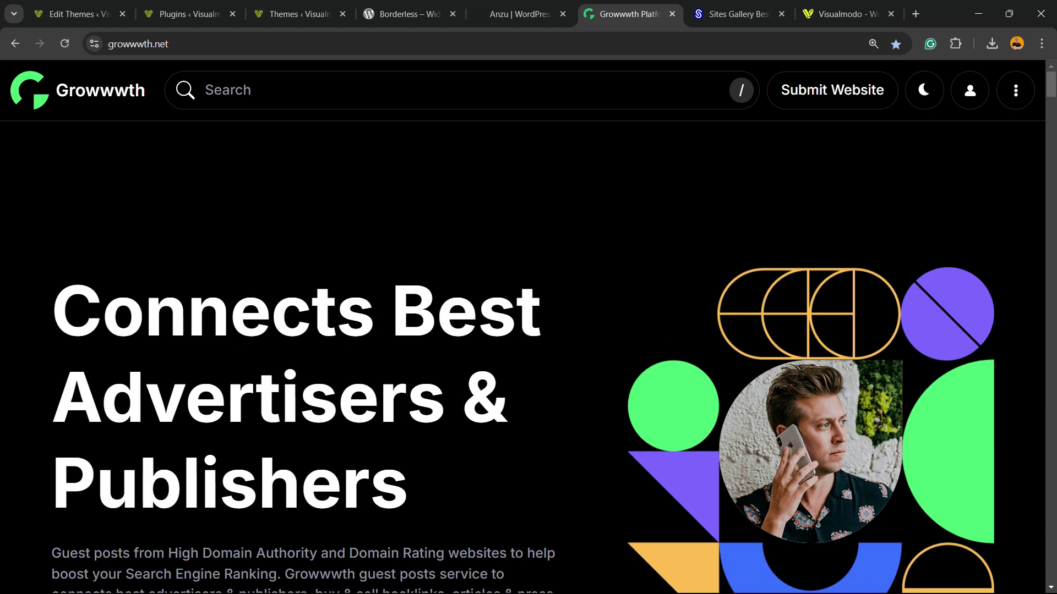
scroll(528, 330, "down", 5)
scroll(529, 330, "up", 4)
scroll(528, 330, "down", 6)
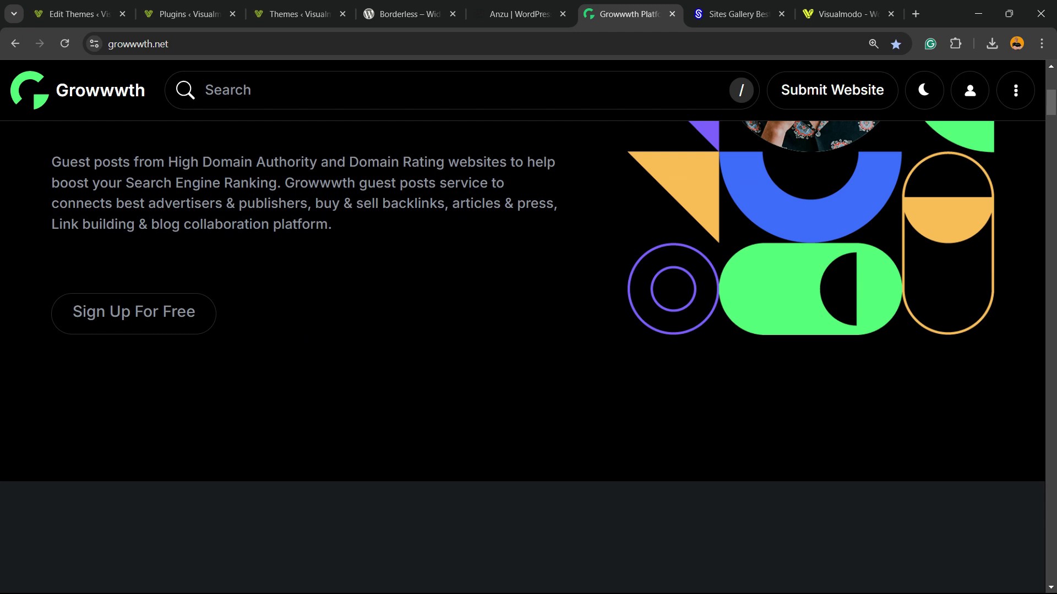
scroll(529, 331, "up", 6)
Step: Switch to the Sites Gallery page and browse its Site of the Day and the showcased websites
key("ctrl+Tab")
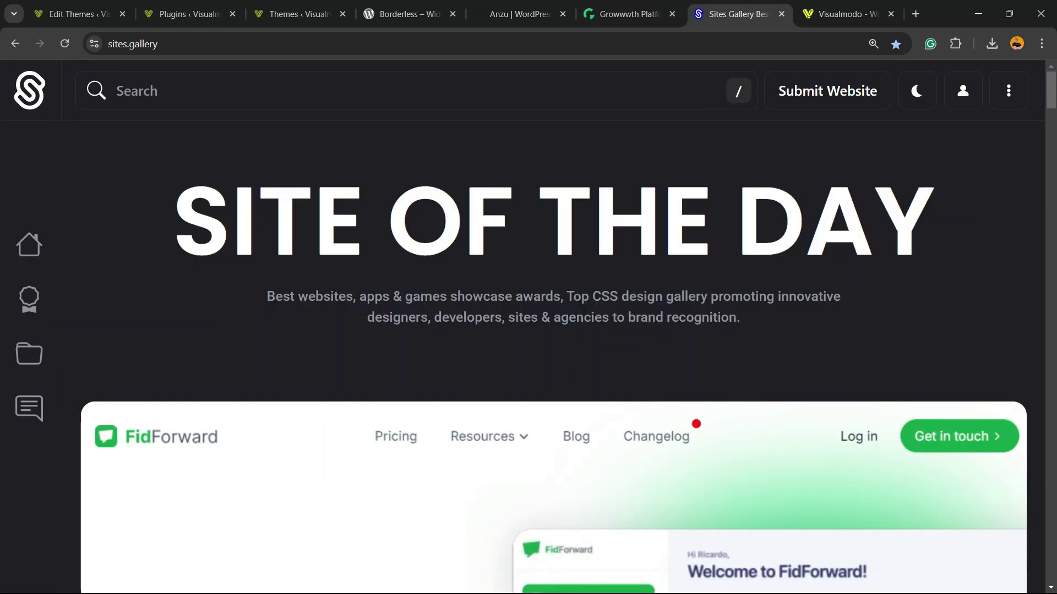
scroll(529, 330, "down", 10)
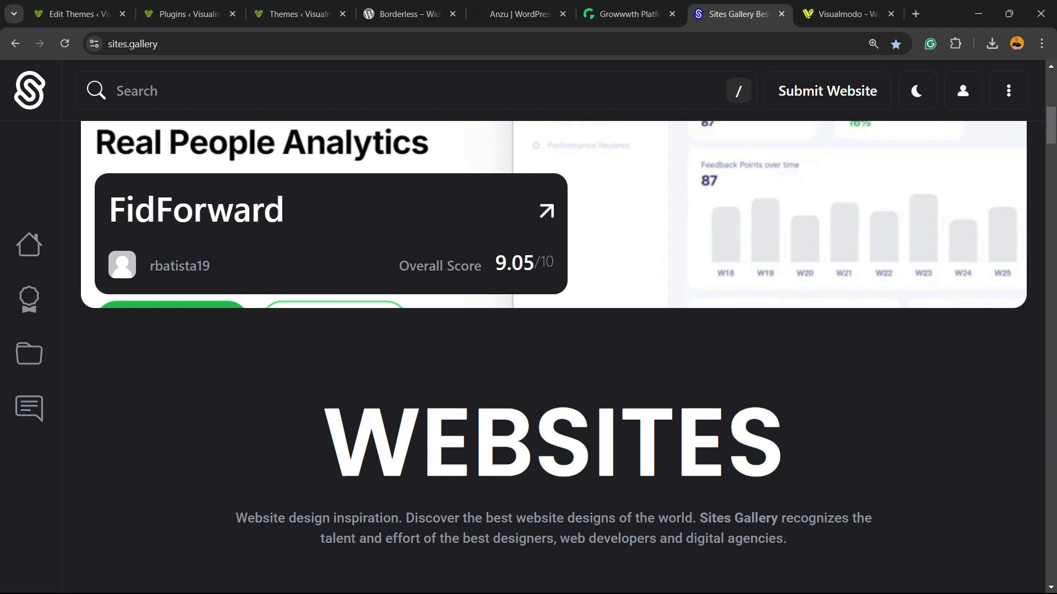
scroll(529, 330, "down", 15)
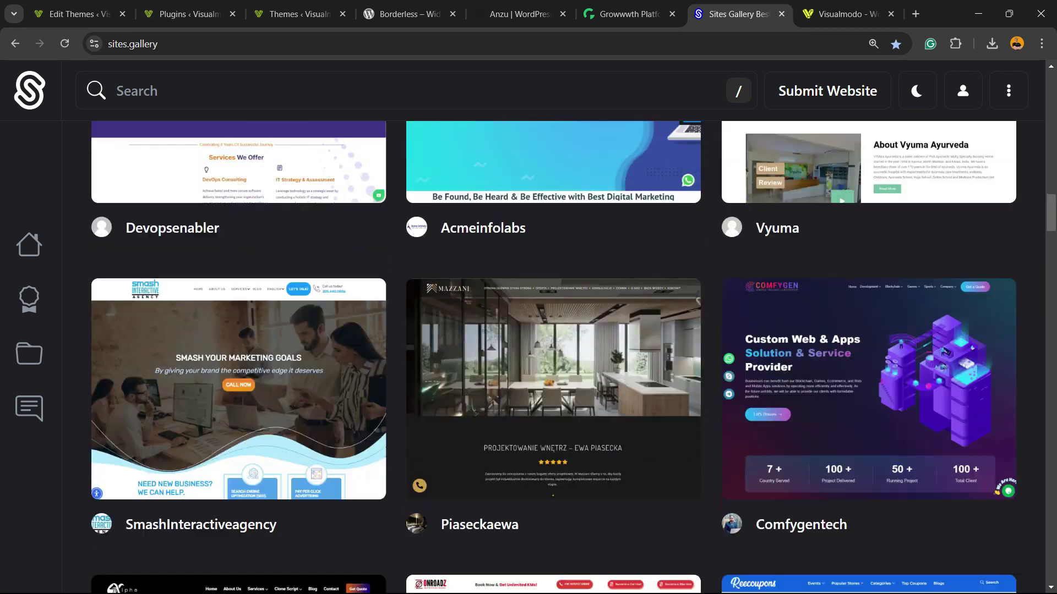
scroll(236, 330, "down", 10)
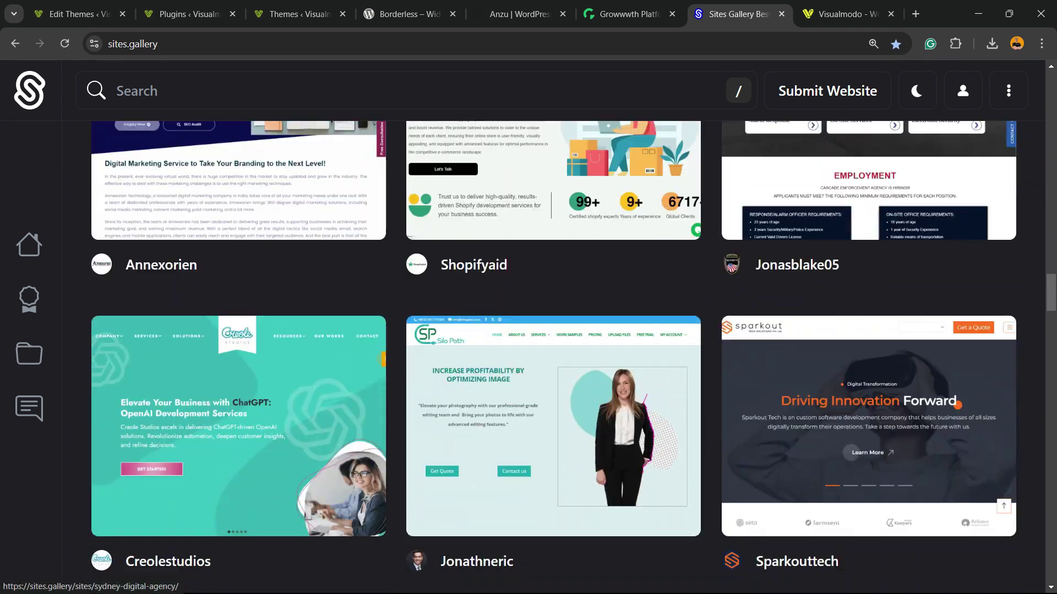
scroll(236, 330, "down", 10)
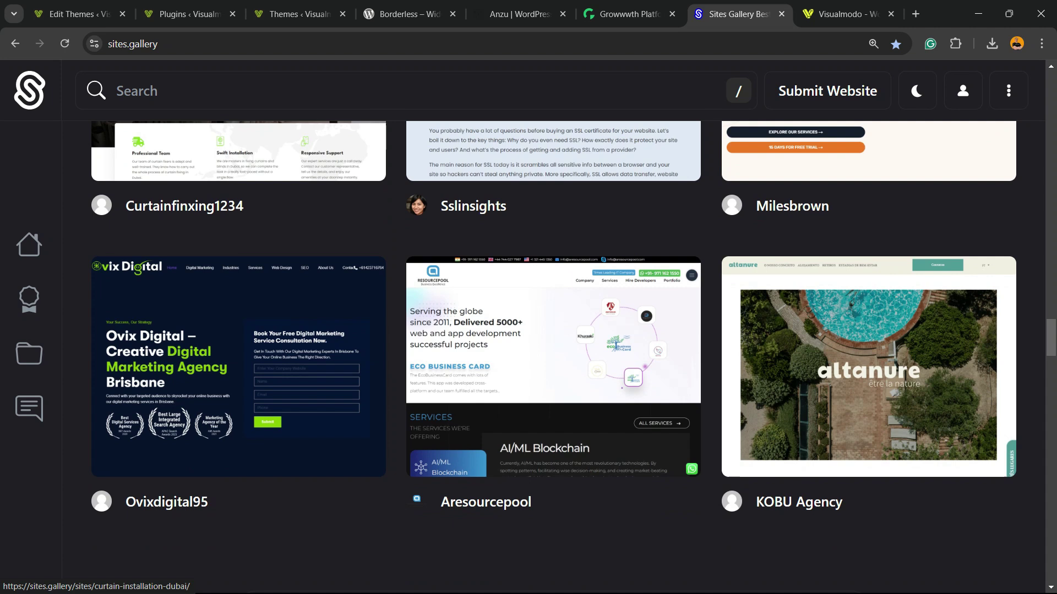
scroll(237, 330, "down", 10)
Step: Switch to the Visualmodo homepage and browse its WordPress theme listings as far as the full theme collection link
left_click(848, 14)
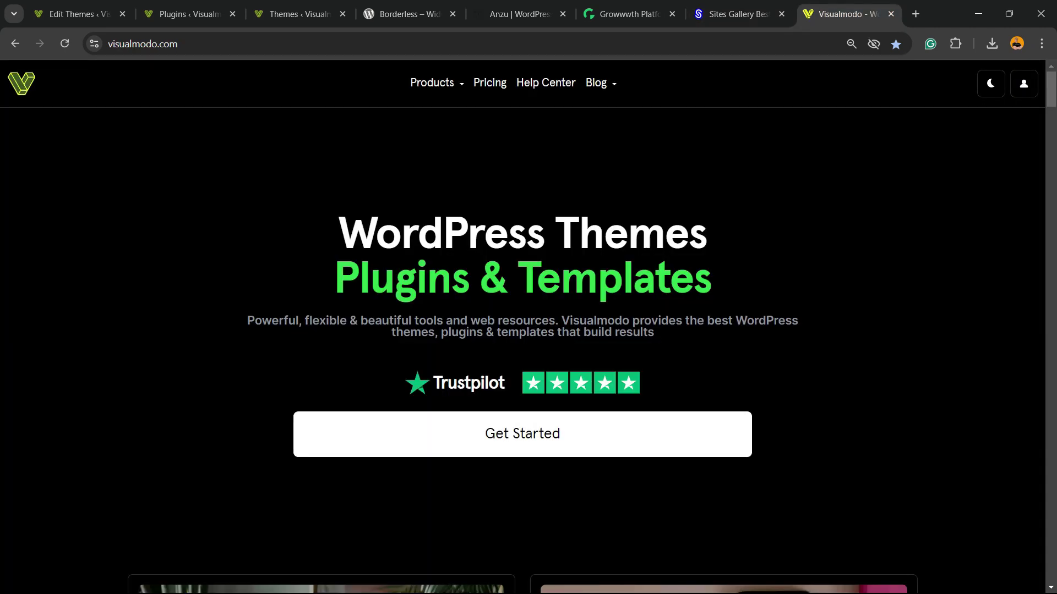
scroll(321, 330, "down", 7)
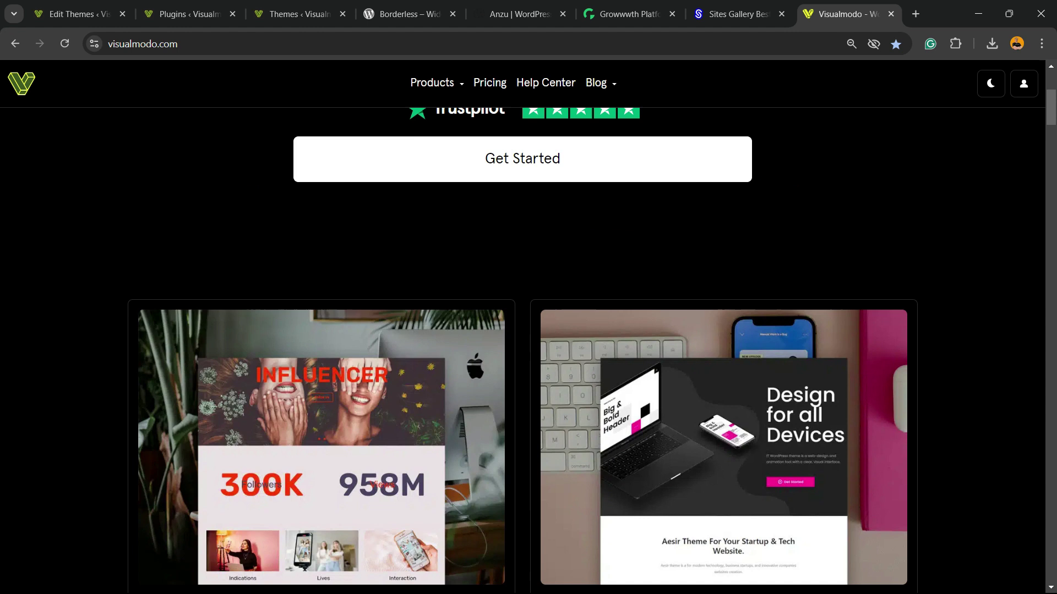
scroll(321, 330, "down", 10)
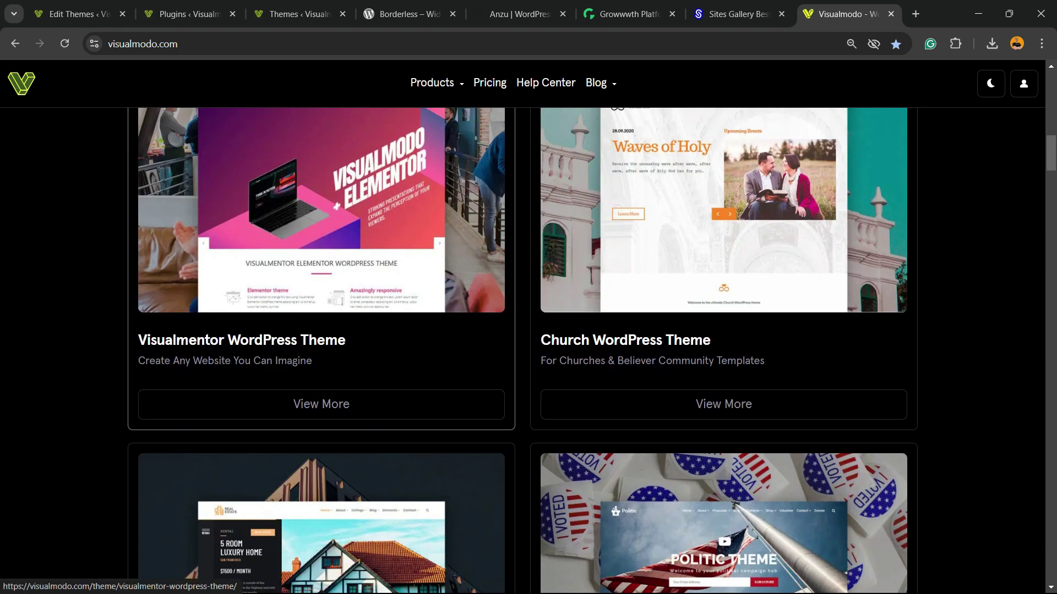
scroll(321, 330, "down", 5)
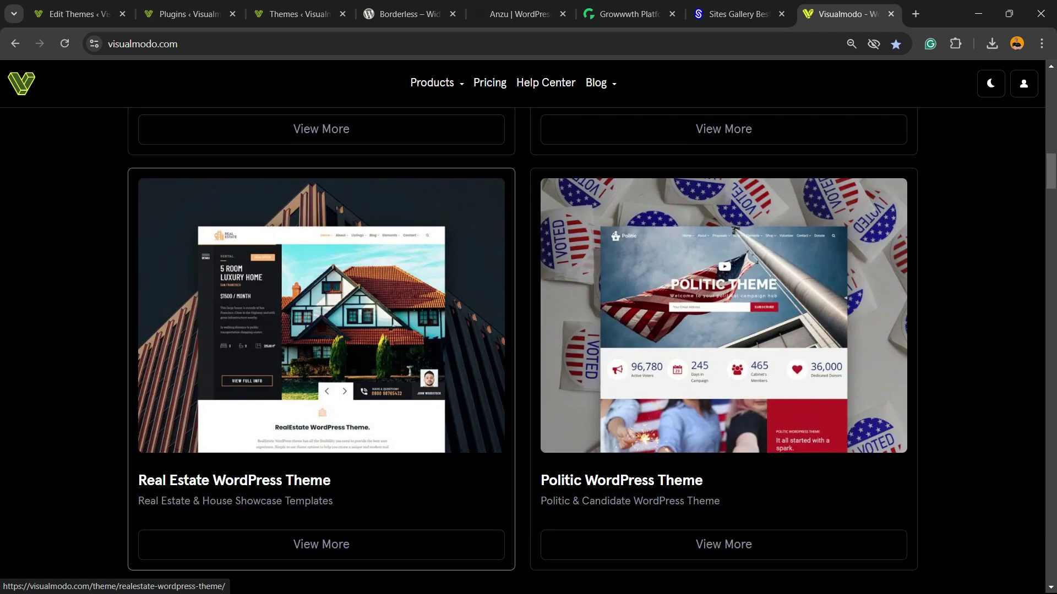
scroll(321, 331, "down", 5)
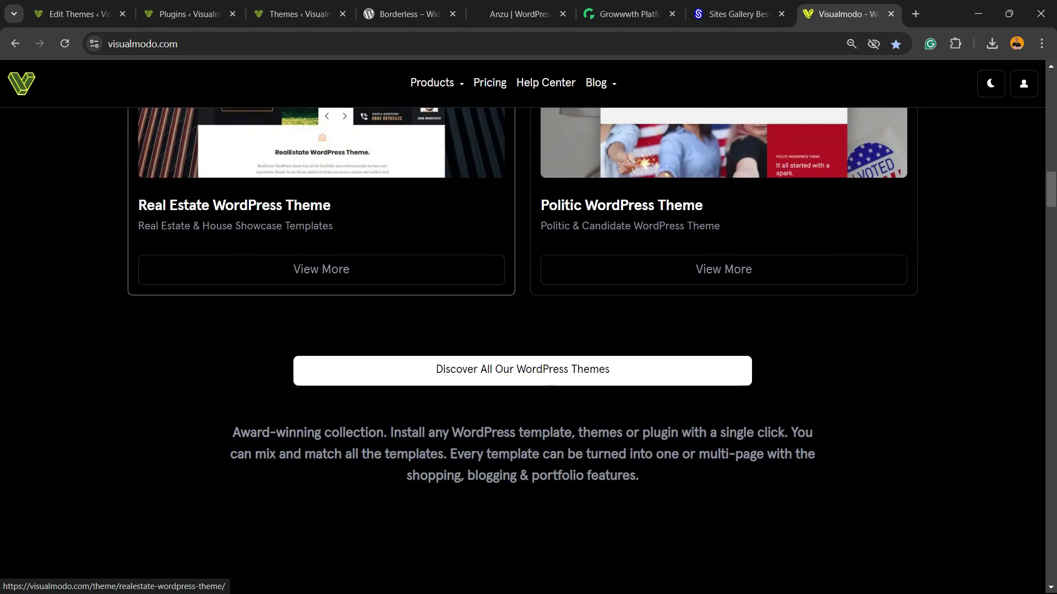
Step: Browse the rest of the Visualmodo homepage, from the theme bundle offer and latest posts through the tool features to the use license questions
scroll(321, 331, "down", 3)
scroll(522, 350, "down", 7)
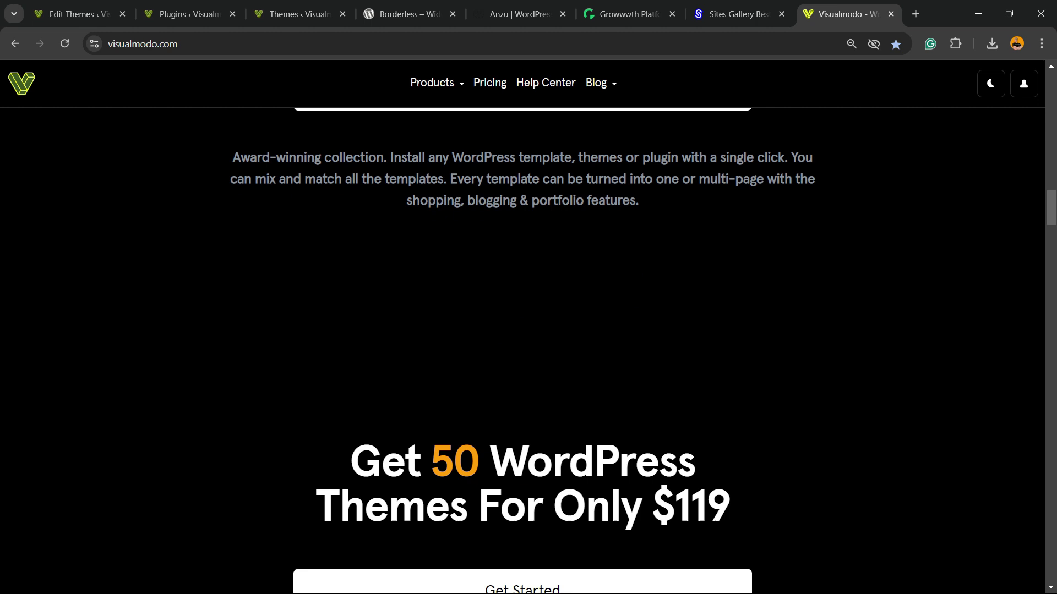
scroll(522, 350, "down", 14)
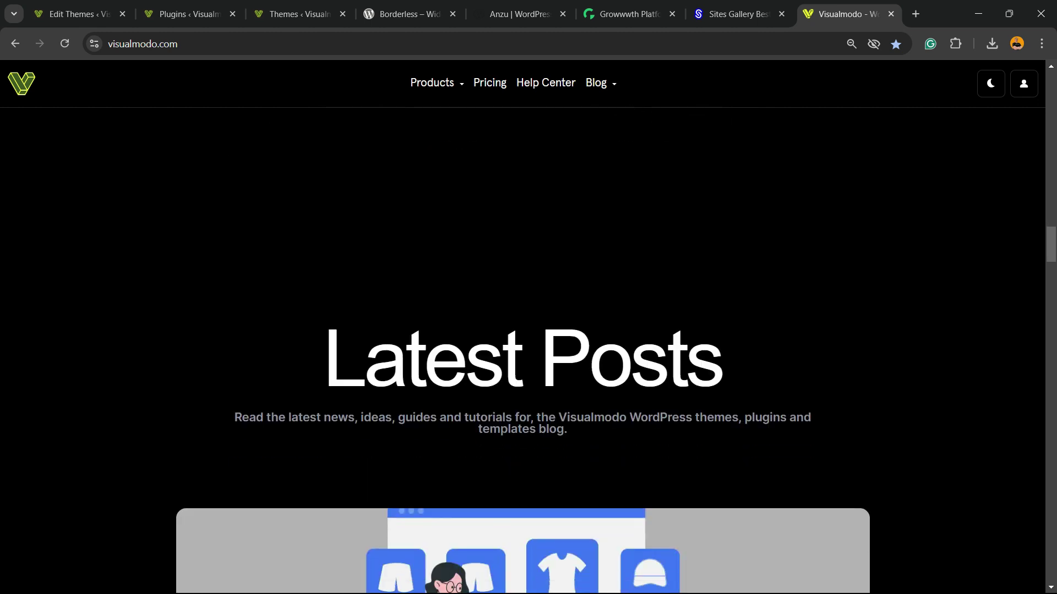
scroll(346, 330, "down", 10)
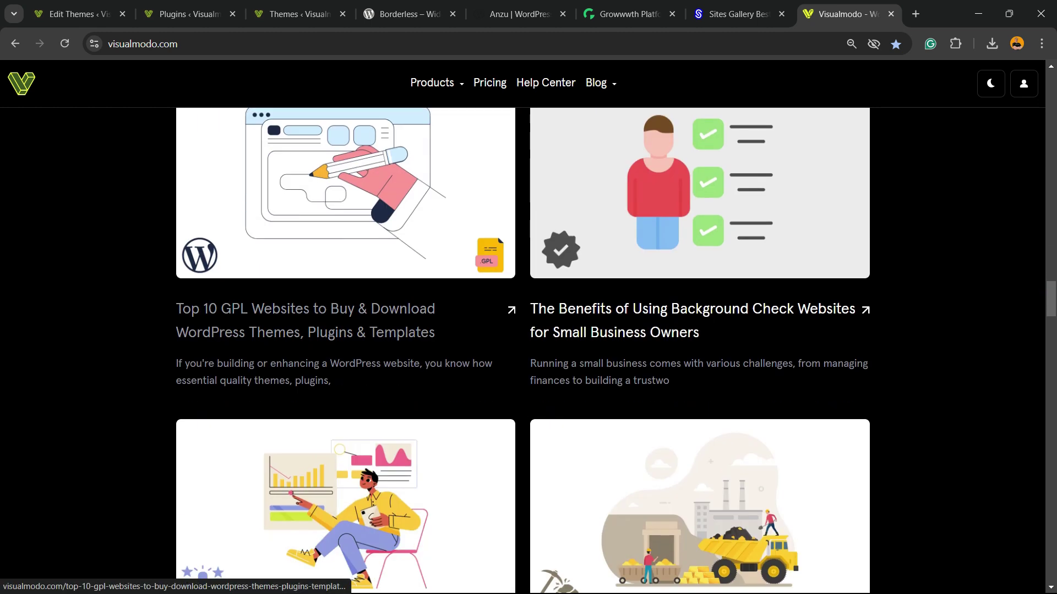
scroll(346, 330, "down", 7)
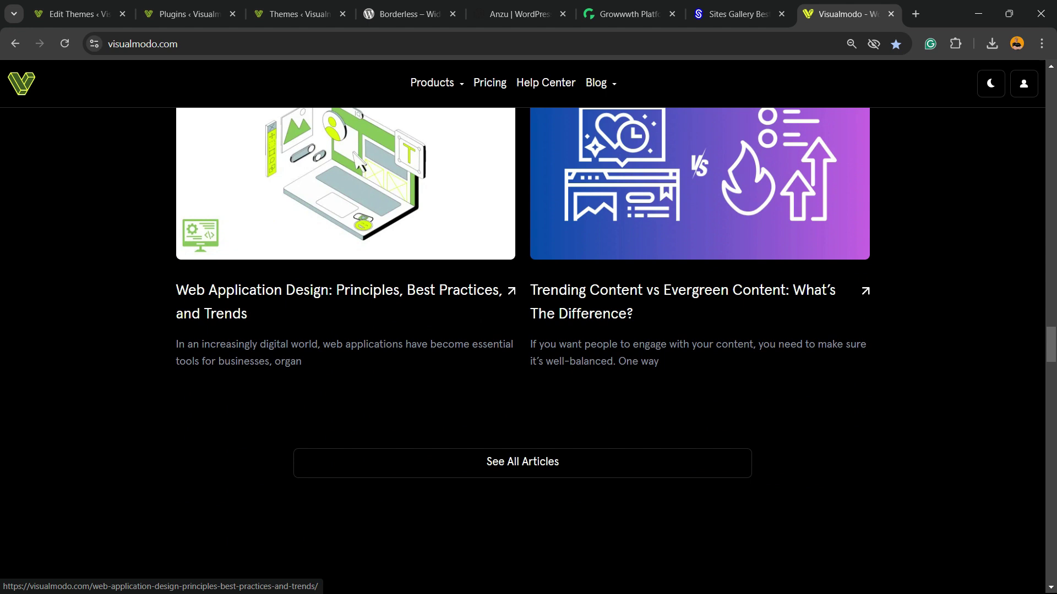
scroll(345, 330, "down", 4)
scroll(523, 351, "down", 8)
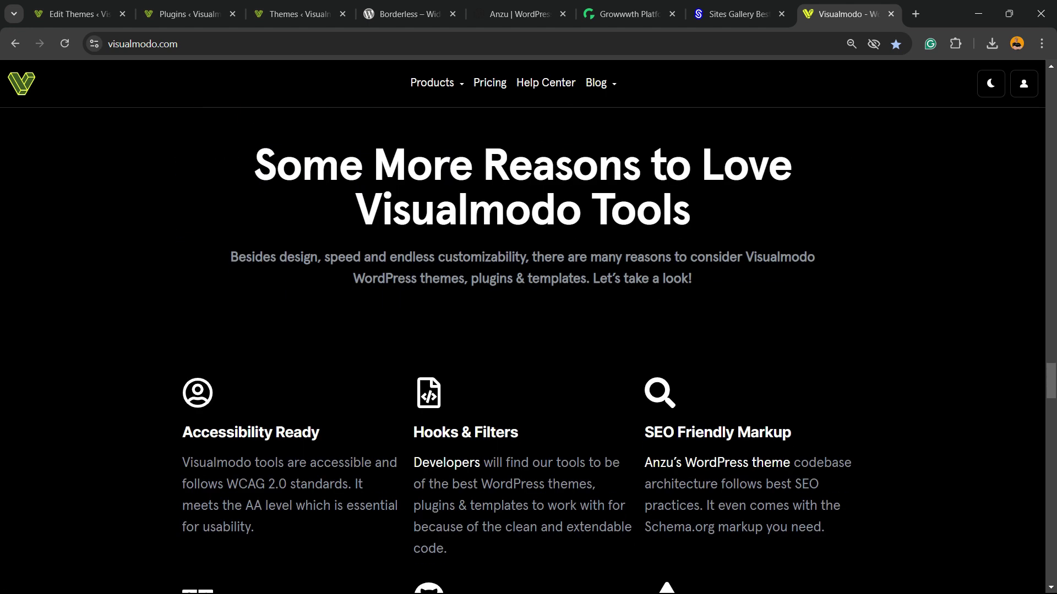
scroll(521, 350, "down", 12)
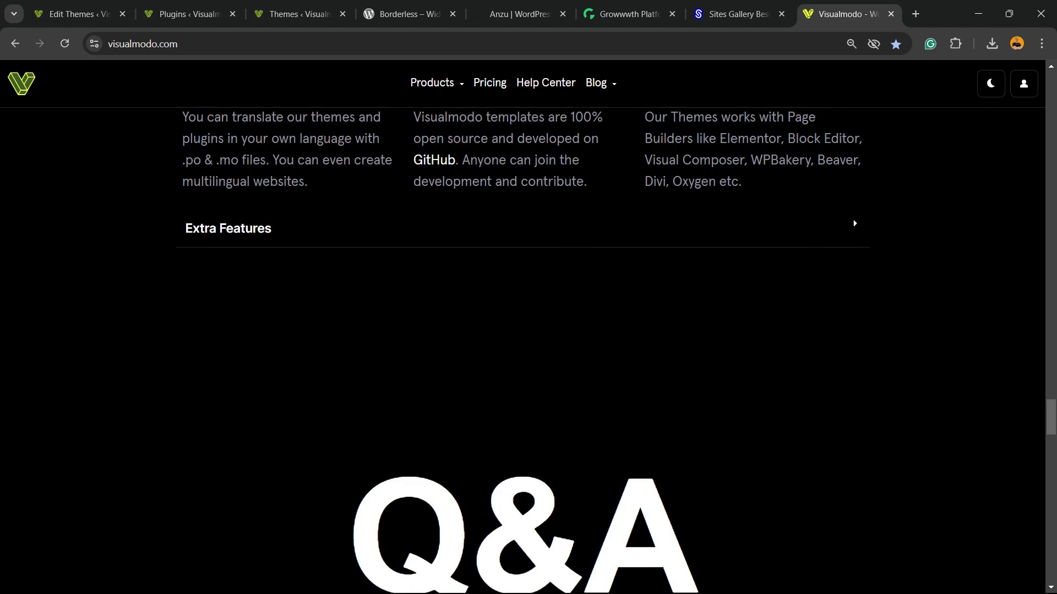
scroll(520, 351, "down", 4)
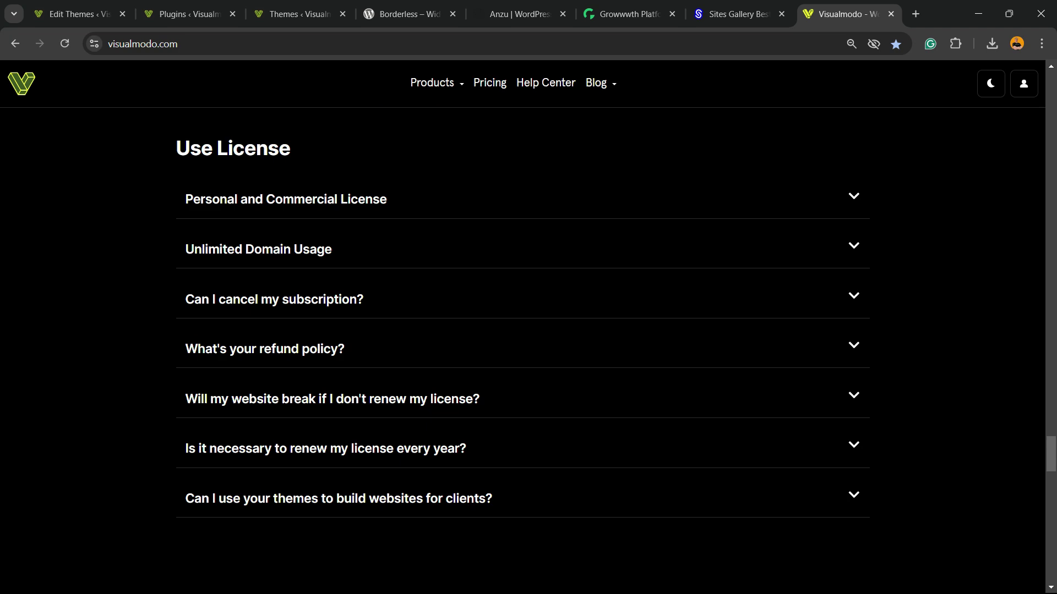